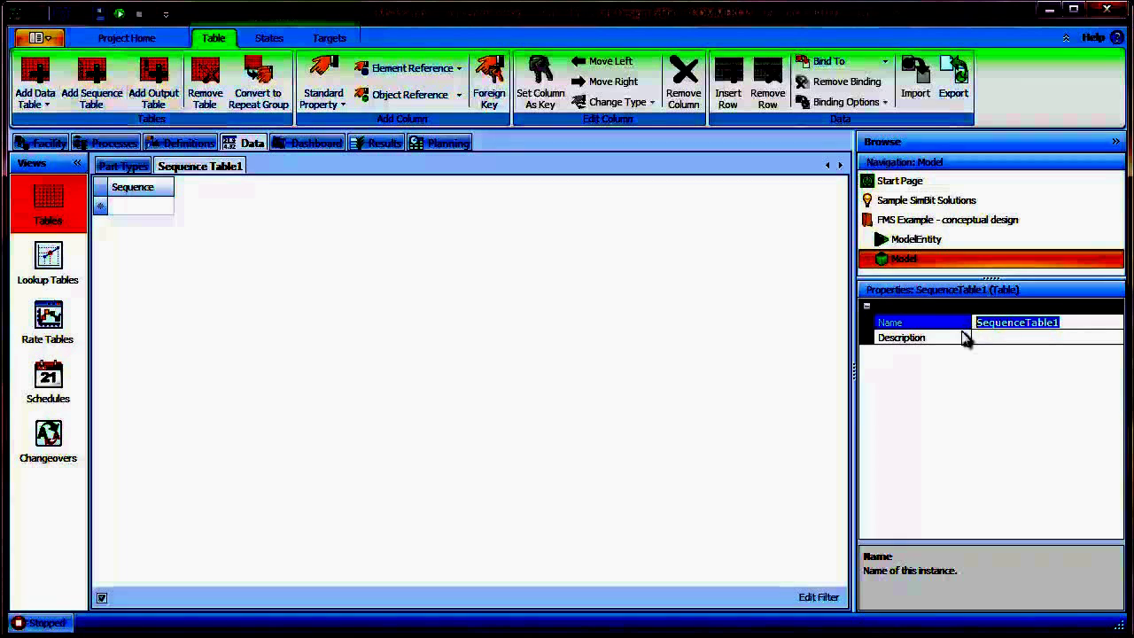
Rename the new sequence table PartRouting and add a foreign key column named PartType to it
{"action": "type", "text": "PartRouting"}
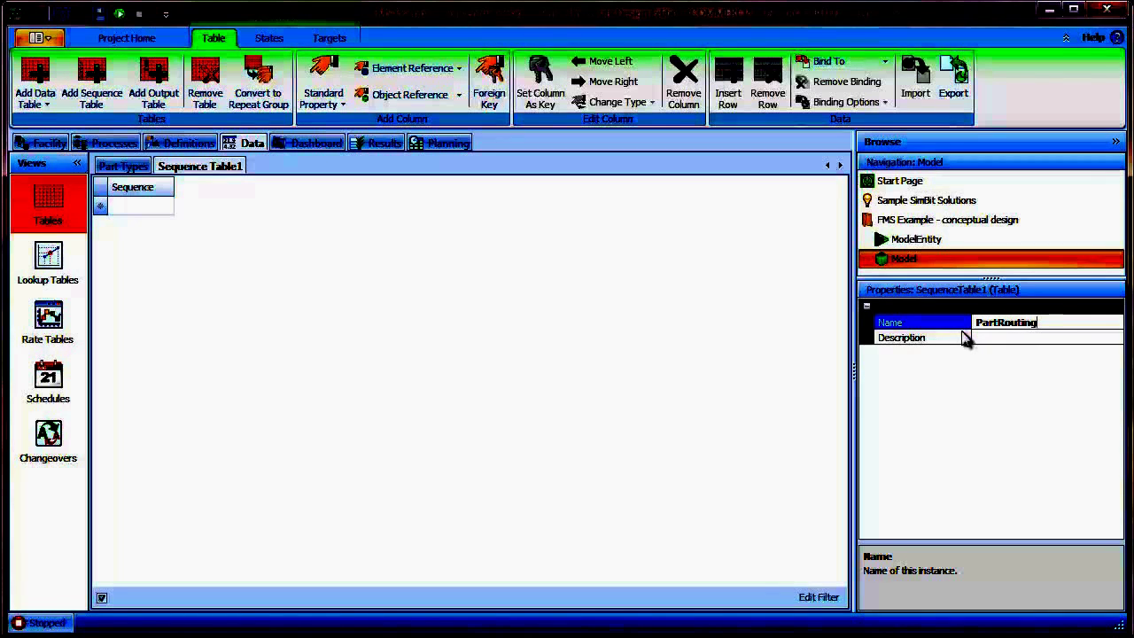
{"action": "key", "text": "Return"}
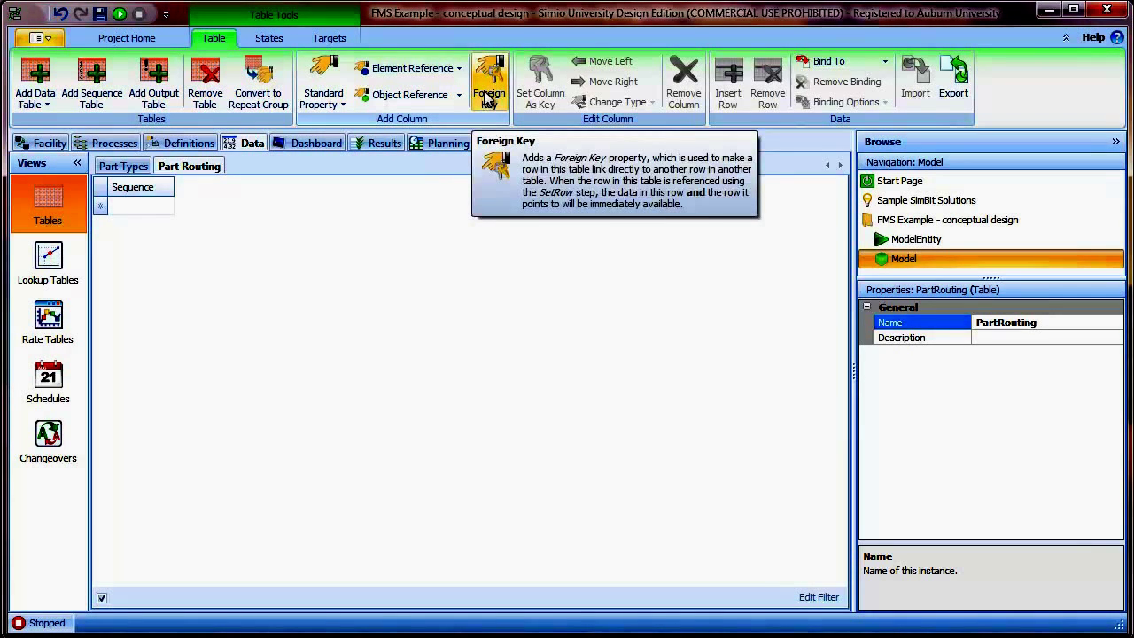
{"action": "left_click", "coordinate": [485, 99]}
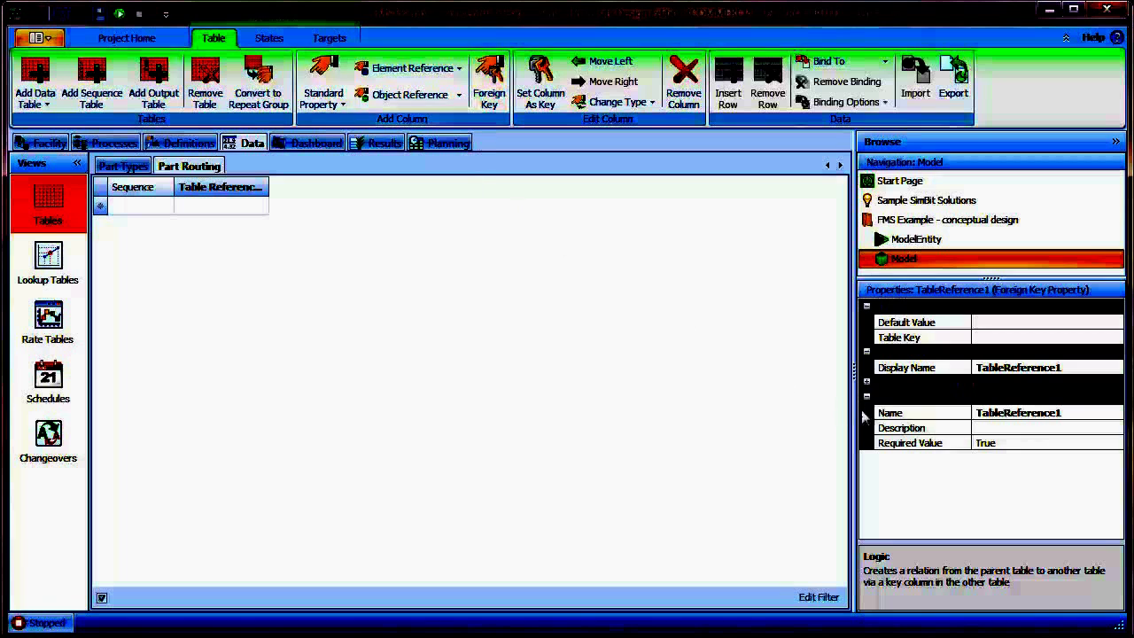
{"action": "left_click", "coordinate": [1067, 413]}
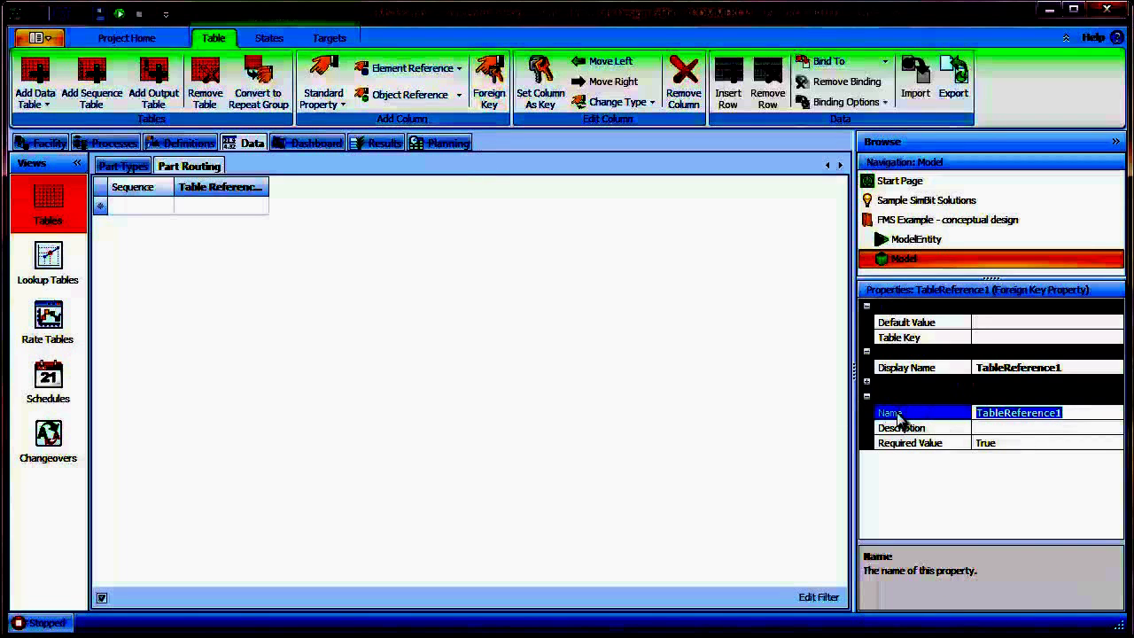
{"action": "type", "text": "PartType"}
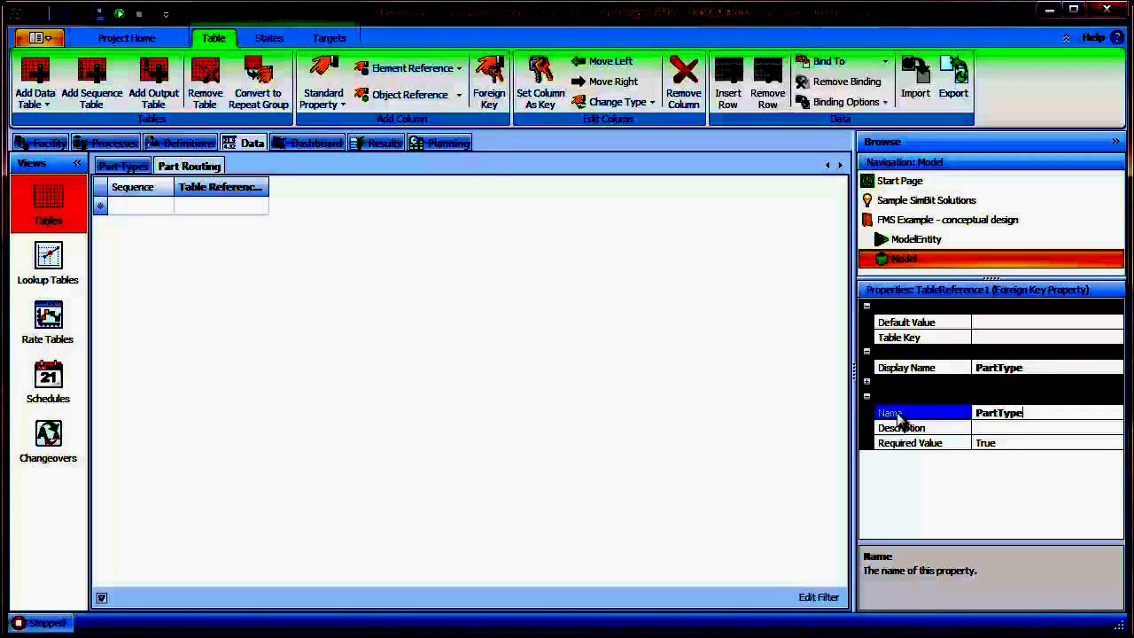
{"action": "key", "text": "Return"}
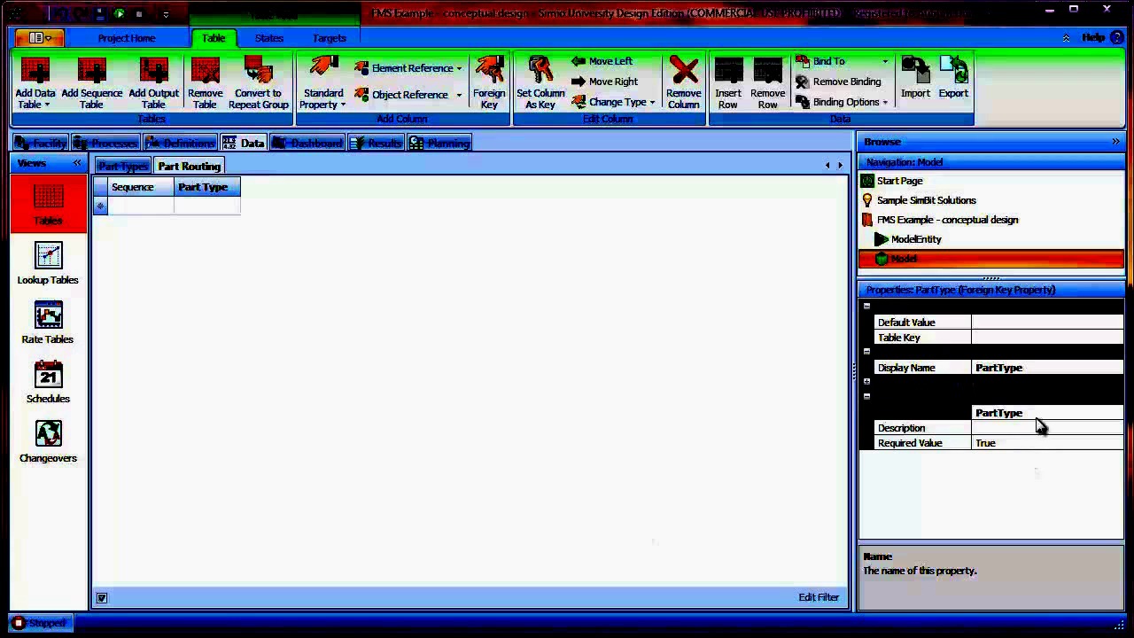
Set the PartType column's table key to PartTypes.PartType and move the column ahead of Sequence
{"action": "left_click", "coordinate": [1034, 338]}
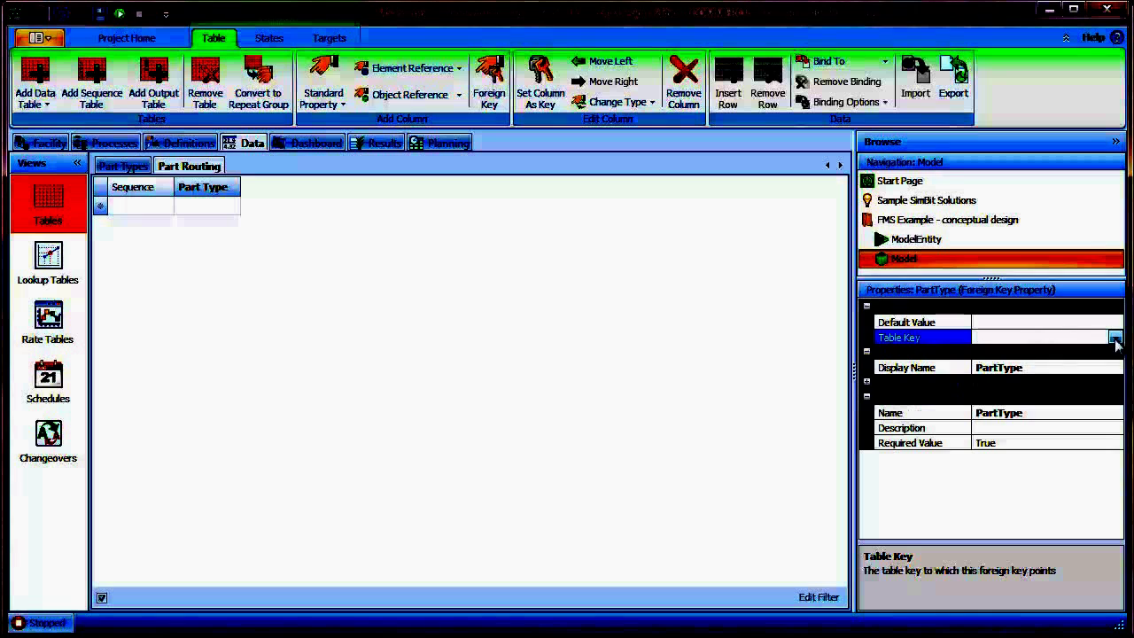
{"action": "left_click", "coordinate": [1114, 338]}
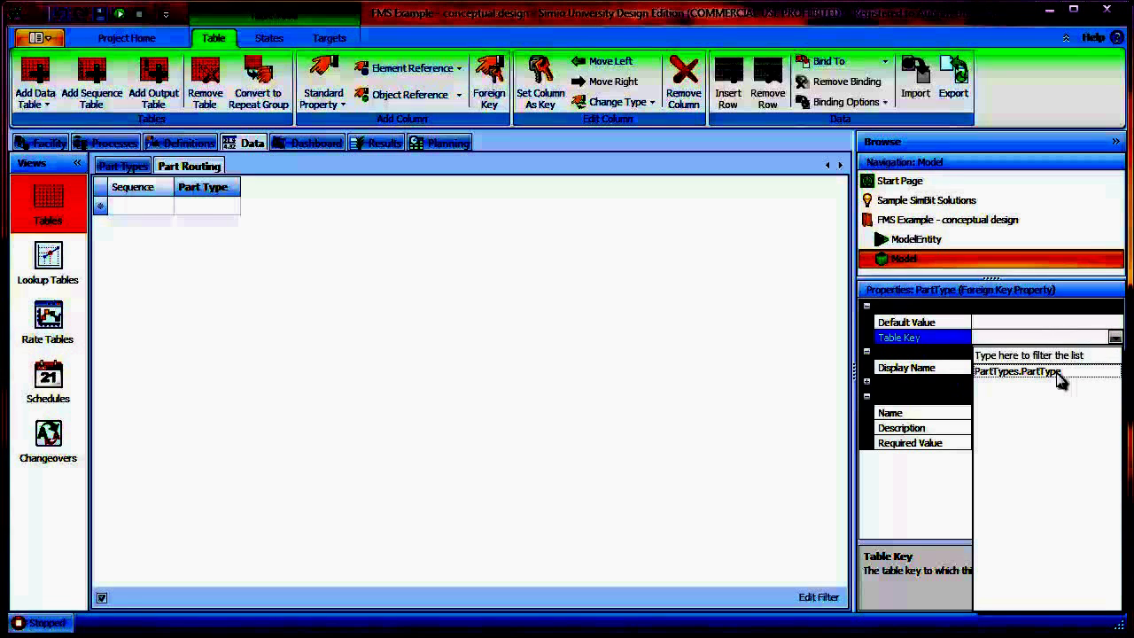
{"action": "left_click", "coordinate": [1028, 371]}
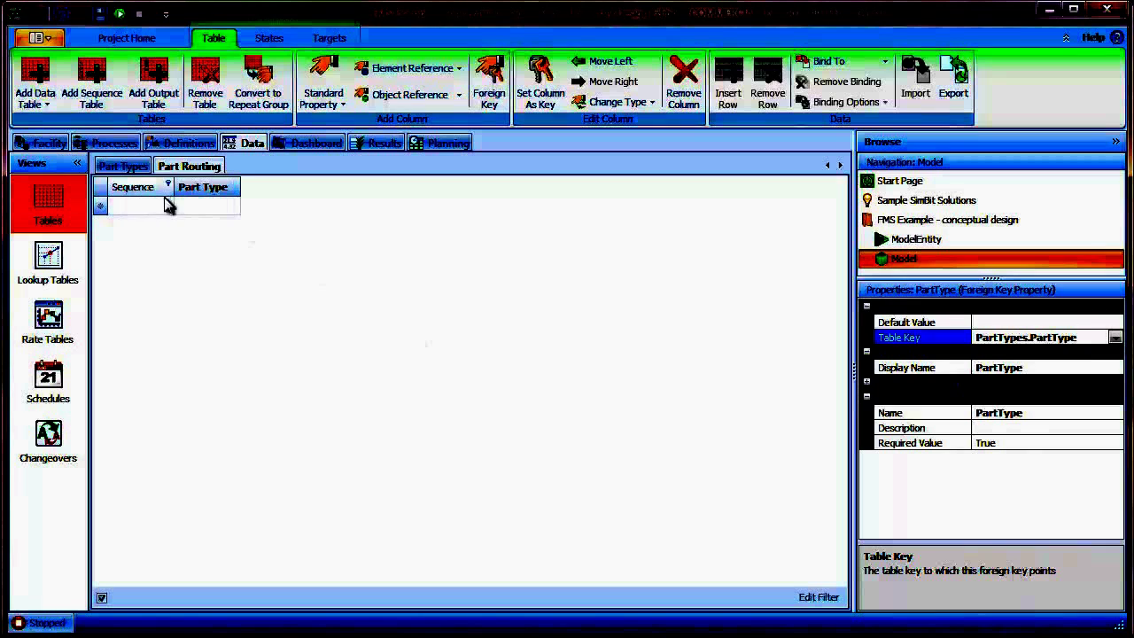
{"action": "left_click", "coordinate": [211, 197]}
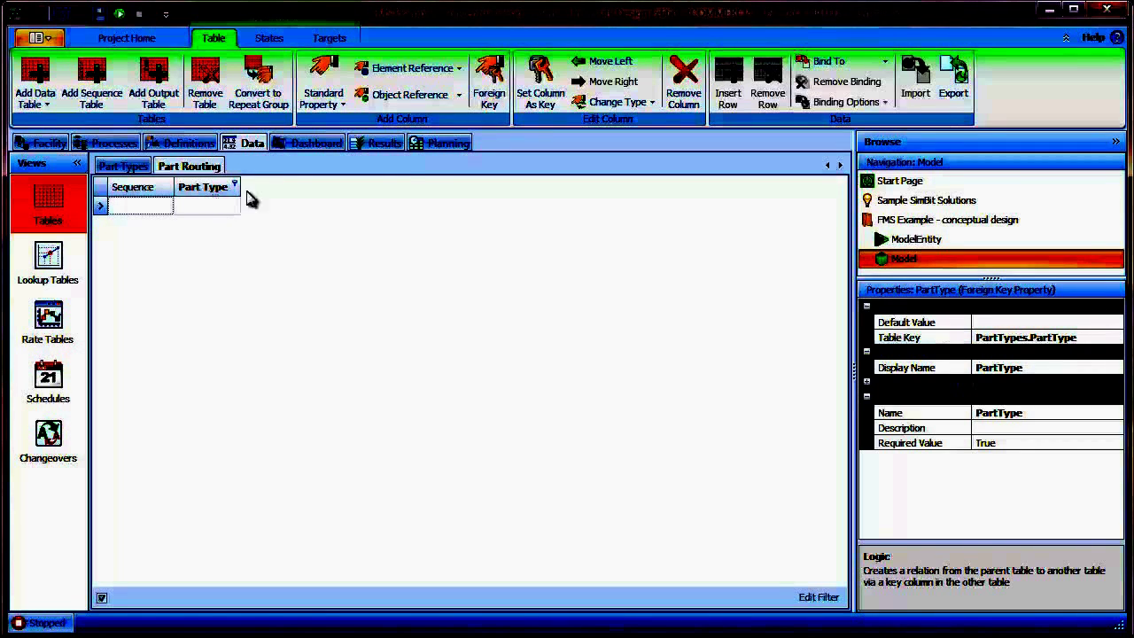
{"action": "left_click", "coordinate": [598, 62]}
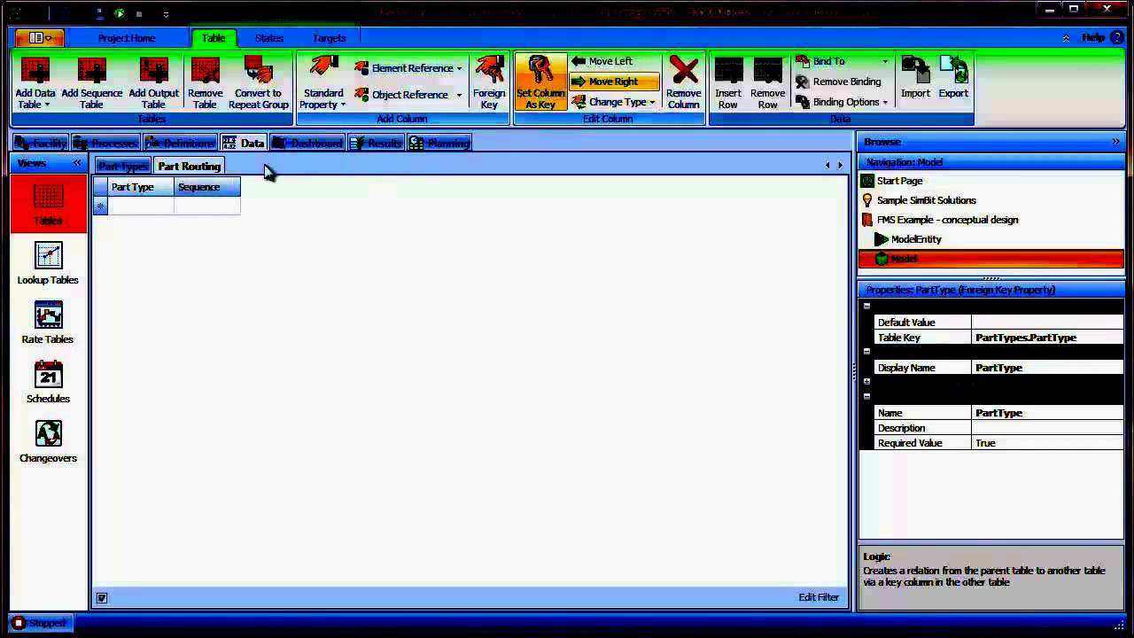
Review the selectable part types, the Part Types table and the station and time details slide in PowerPoint
{"action": "left_click", "coordinate": [164, 209]}
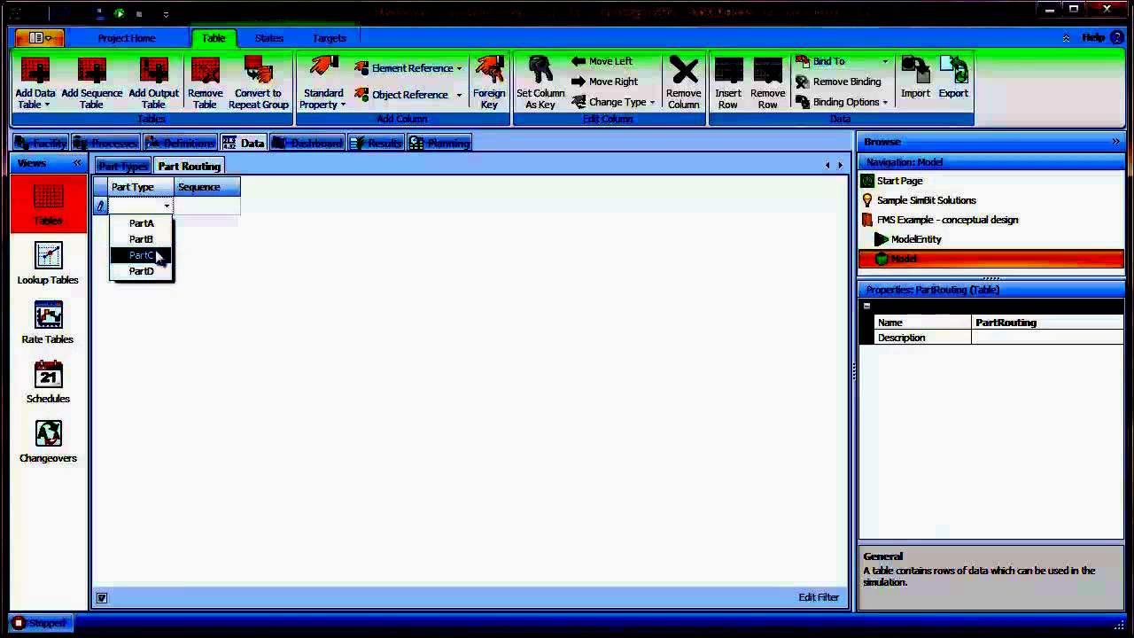
{"action": "left_click", "coordinate": [137, 167]}
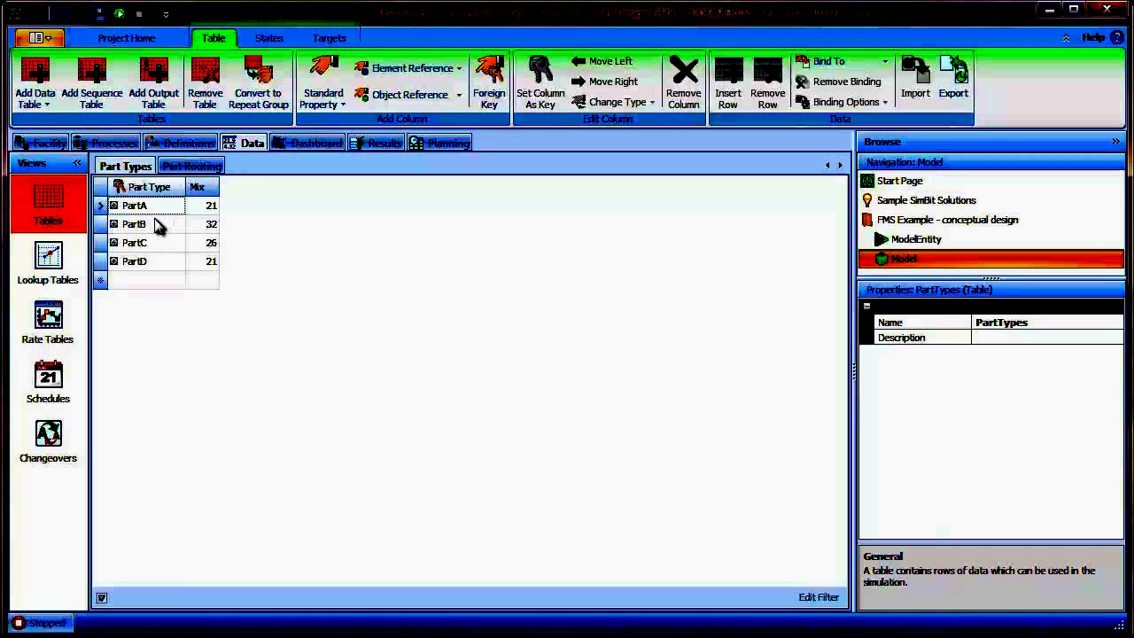
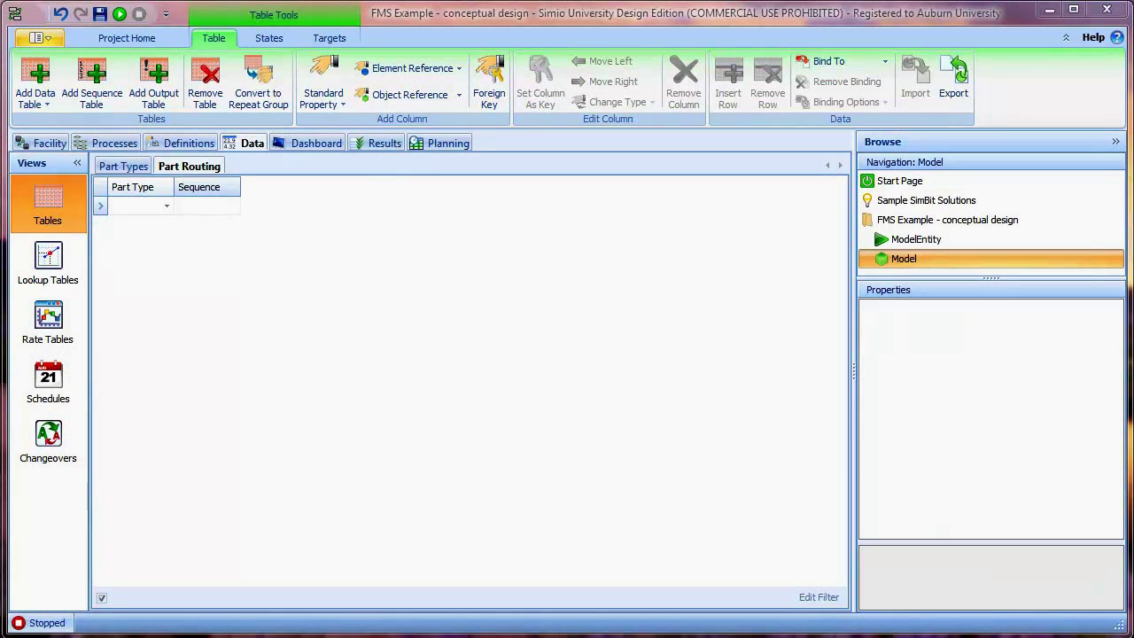
{"action": "key", "text": "alt+Tab"}
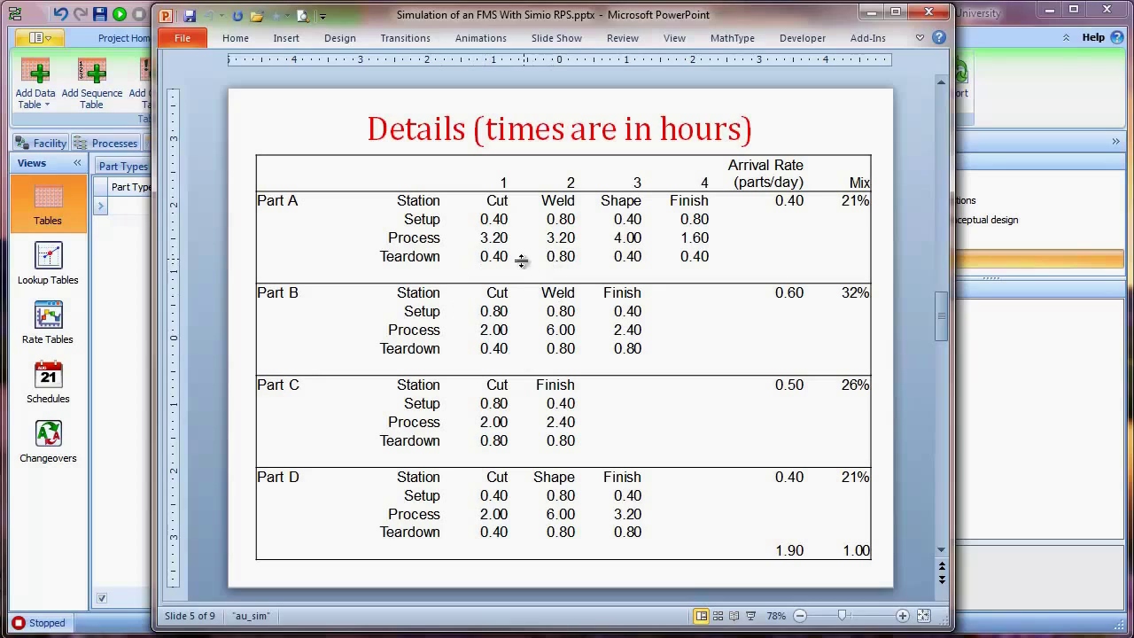
{"action": "left_click", "coordinate": [864, 14]}
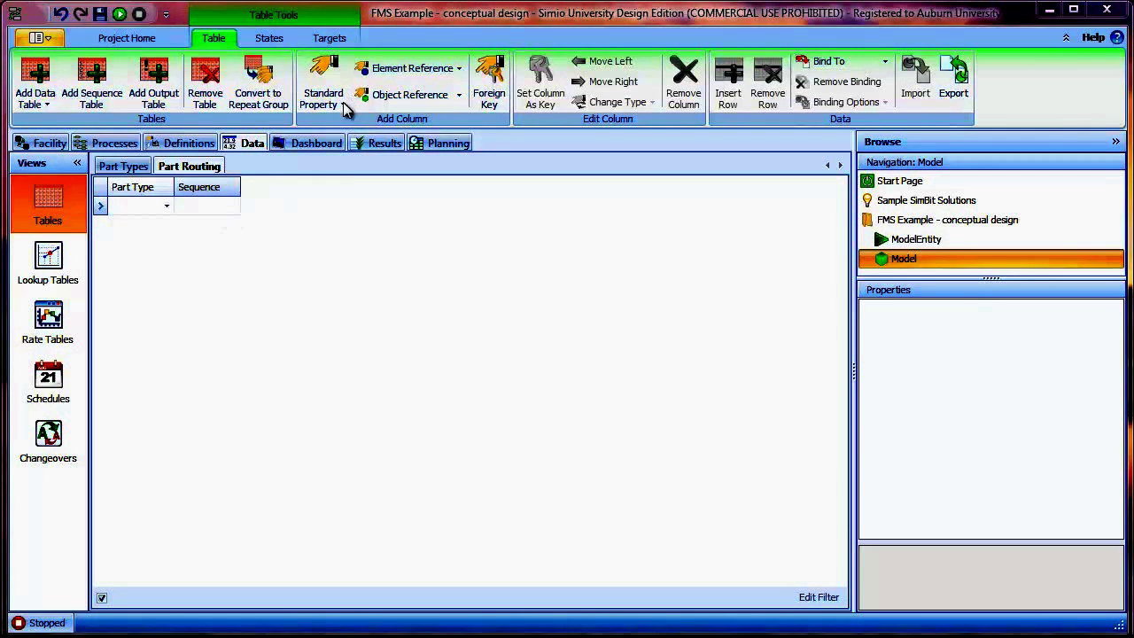
Add an expression column named SetupTime to the Part Routing table with its unit type set to Time
{"action": "left_click", "coordinate": [342, 101]}
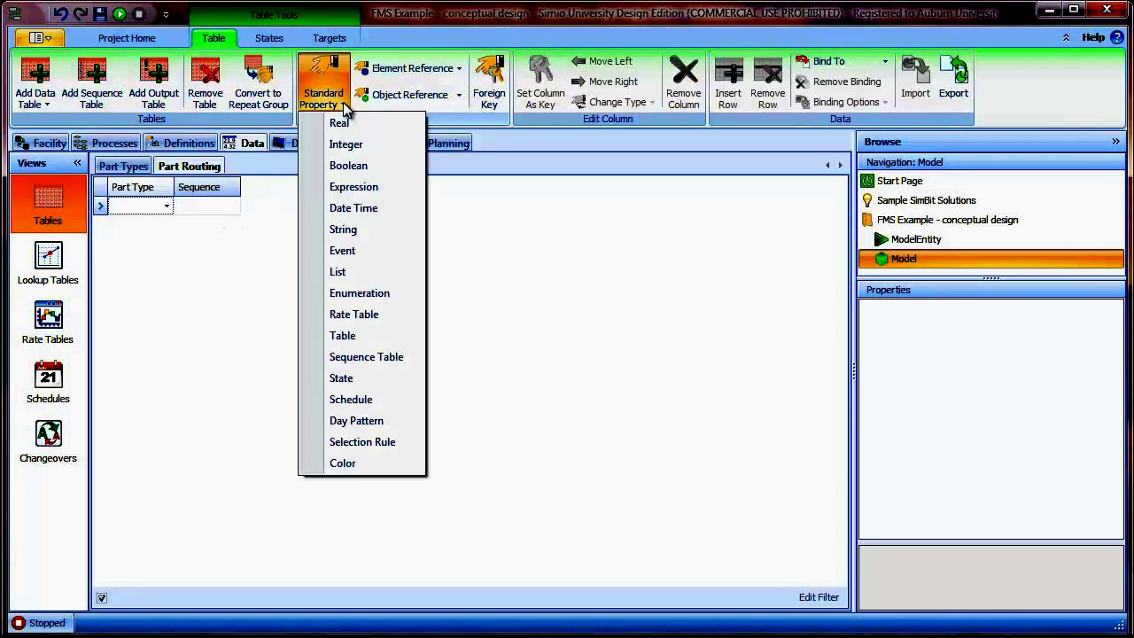
{"action": "left_click", "coordinate": [355, 186]}
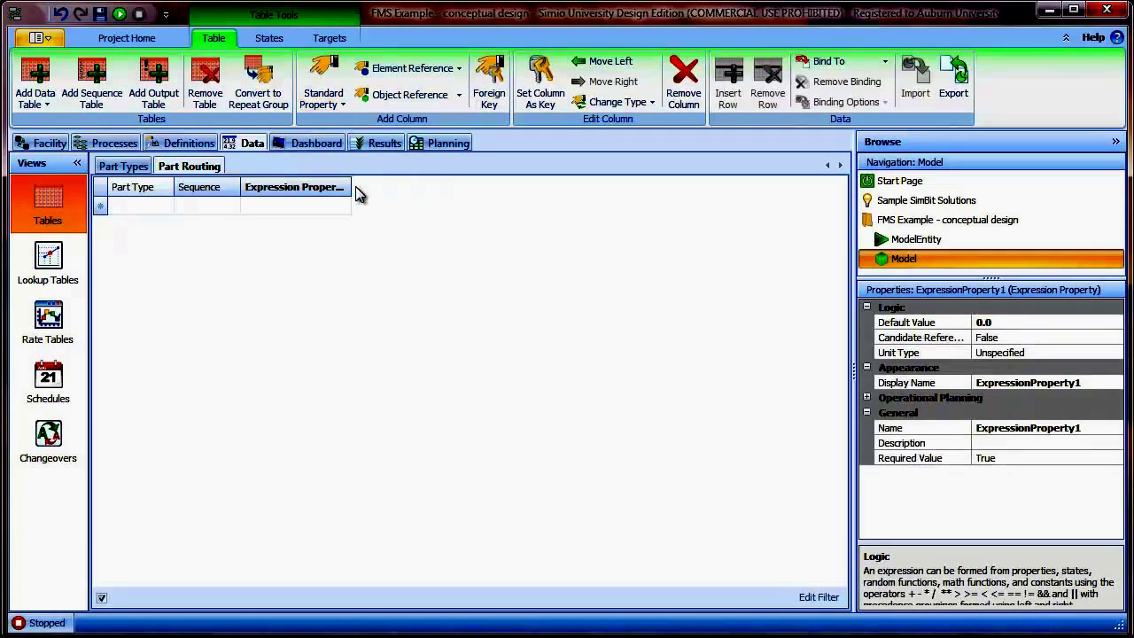
{"action": "left_click", "coordinate": [1107, 429]}
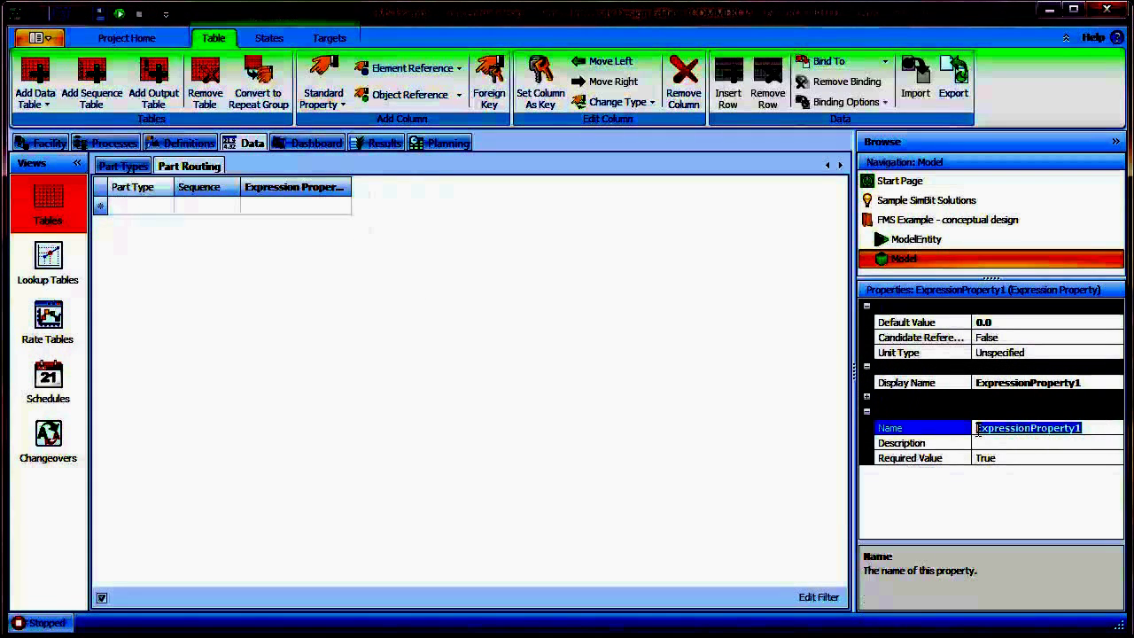
{"action": "type", "text": "SetupTime"}
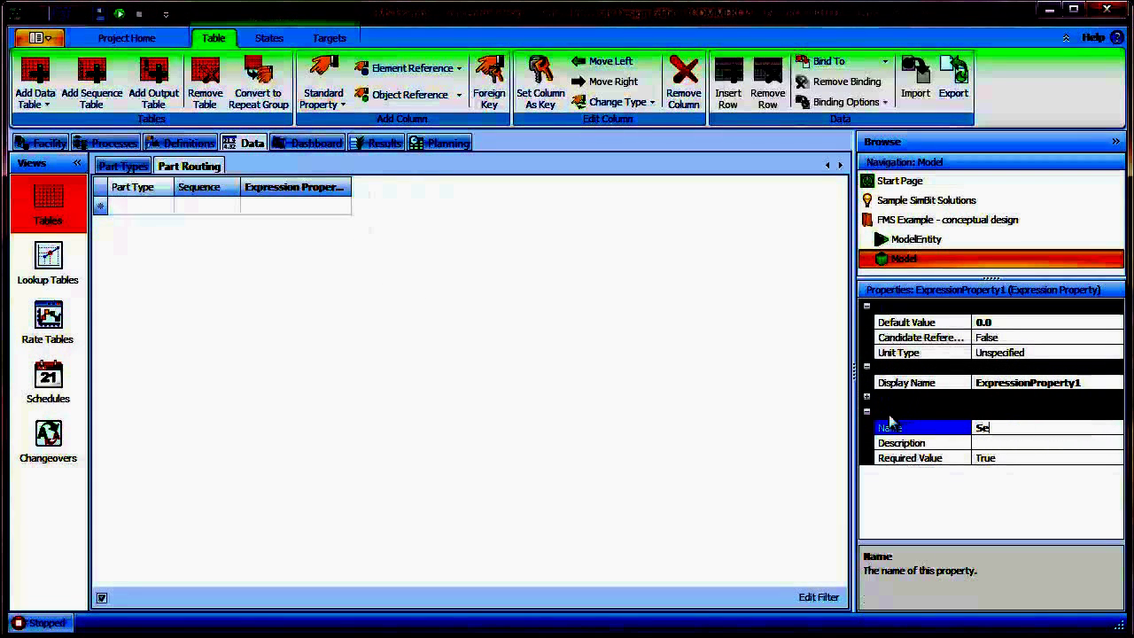
{"action": "key", "text": "Return"}
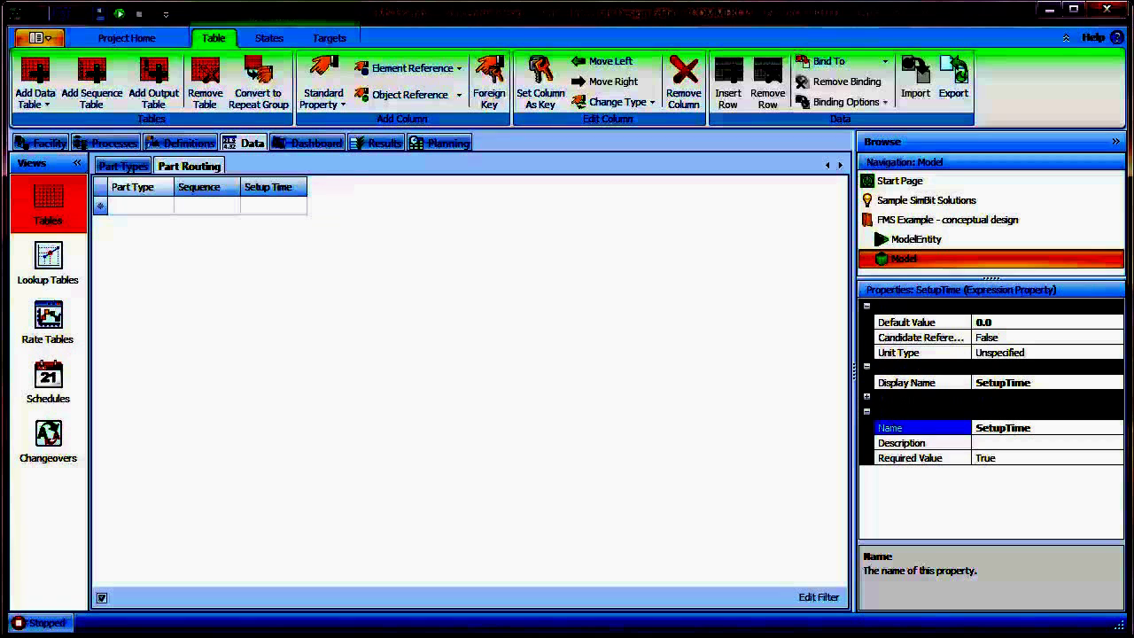
{"action": "left_click", "coordinate": [1075, 353]}
{"action": "left_click", "coordinate": [1114, 354]}
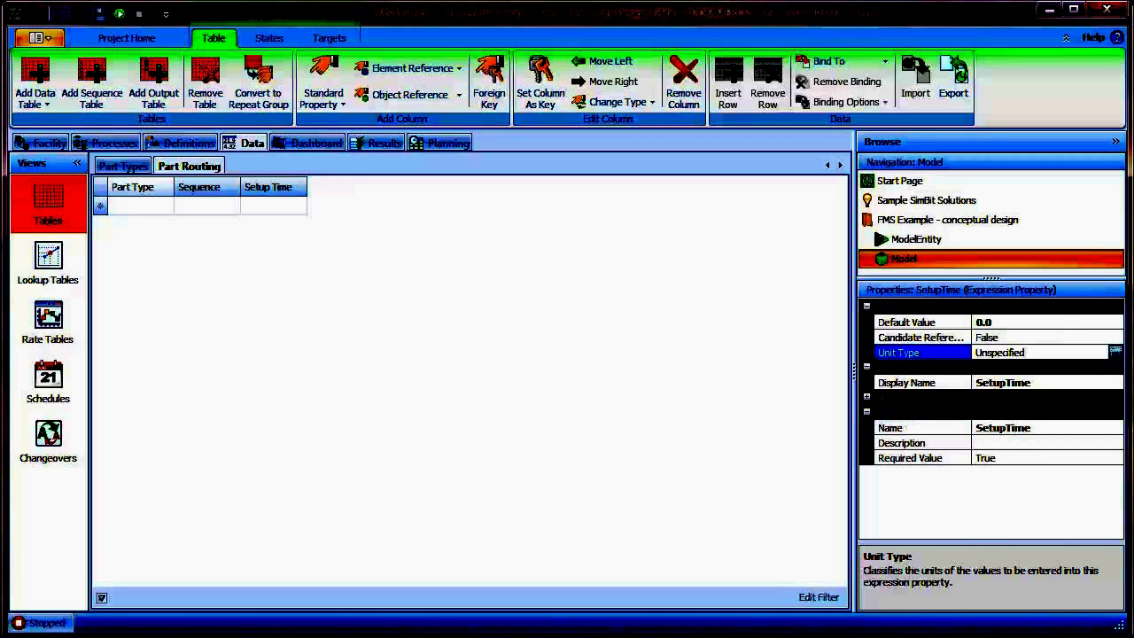
{"action": "left_click", "coordinate": [1012, 382]}
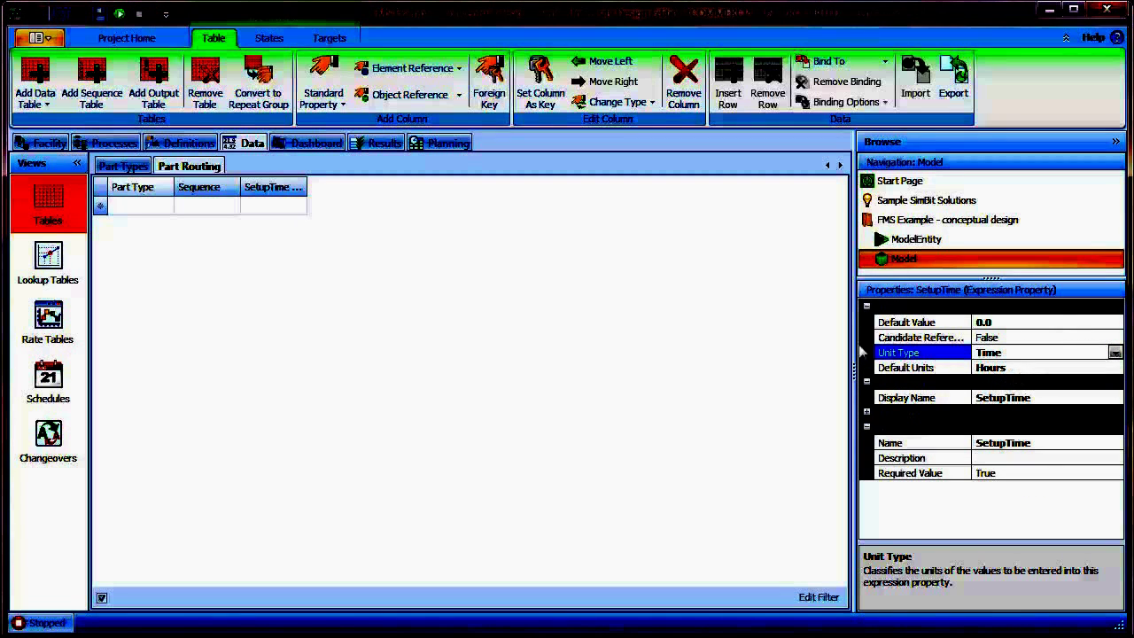
{"action": "left_click", "coordinate": [417, 243]}
Add an expression column named ProcessTime to the Part Routing table with its unit type set to Time
{"action": "left_click", "coordinate": [323, 84]}
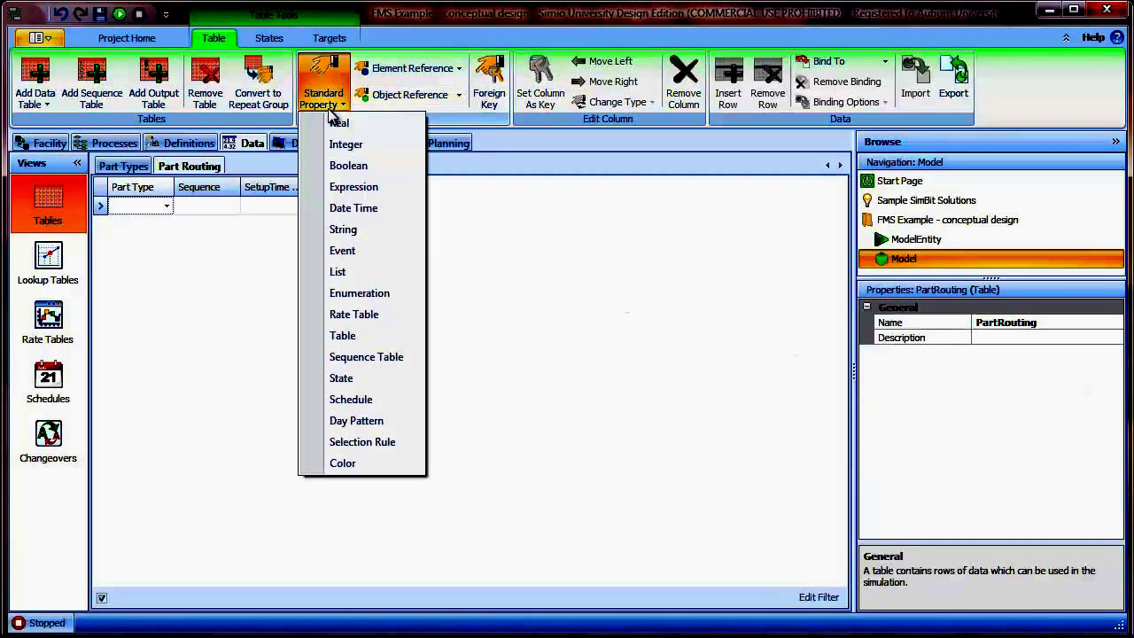
{"action": "left_click", "coordinate": [361, 185]}
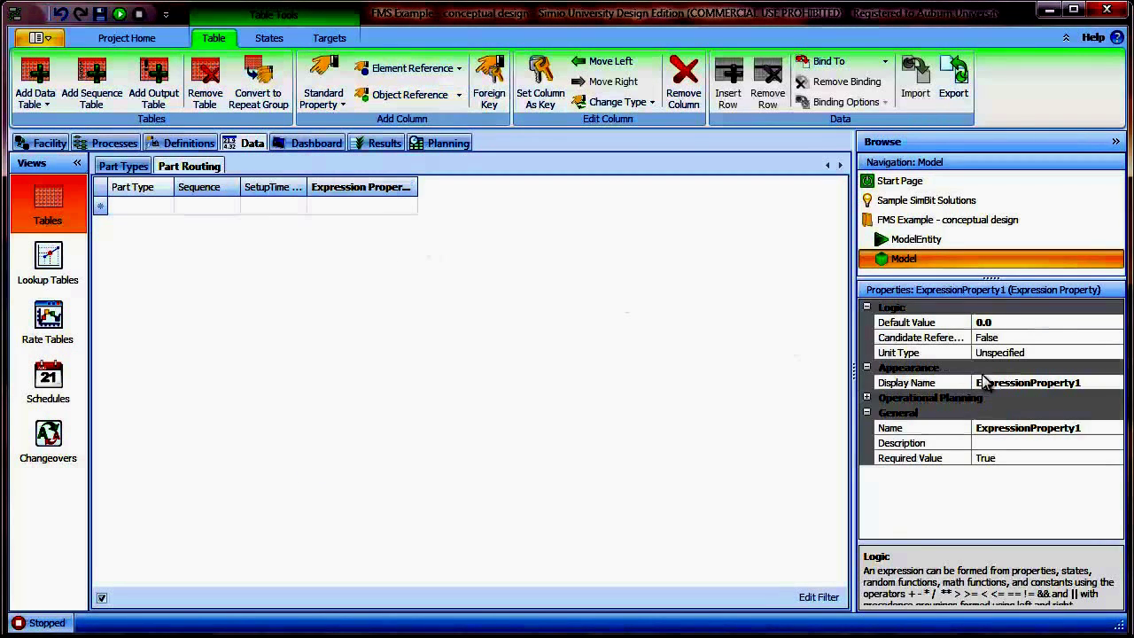
{"action": "left_click", "coordinate": [1091, 429]}
{"action": "type", "text": "Pro"}
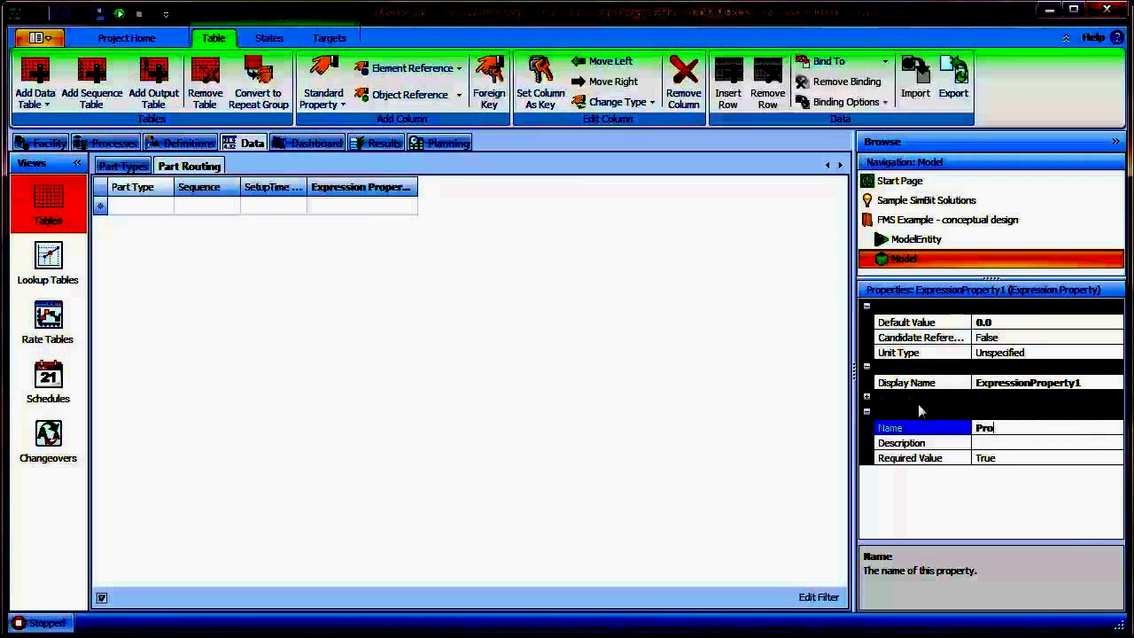
{"action": "type", "text": "cessTime"}
{"action": "key", "text": "Return"}
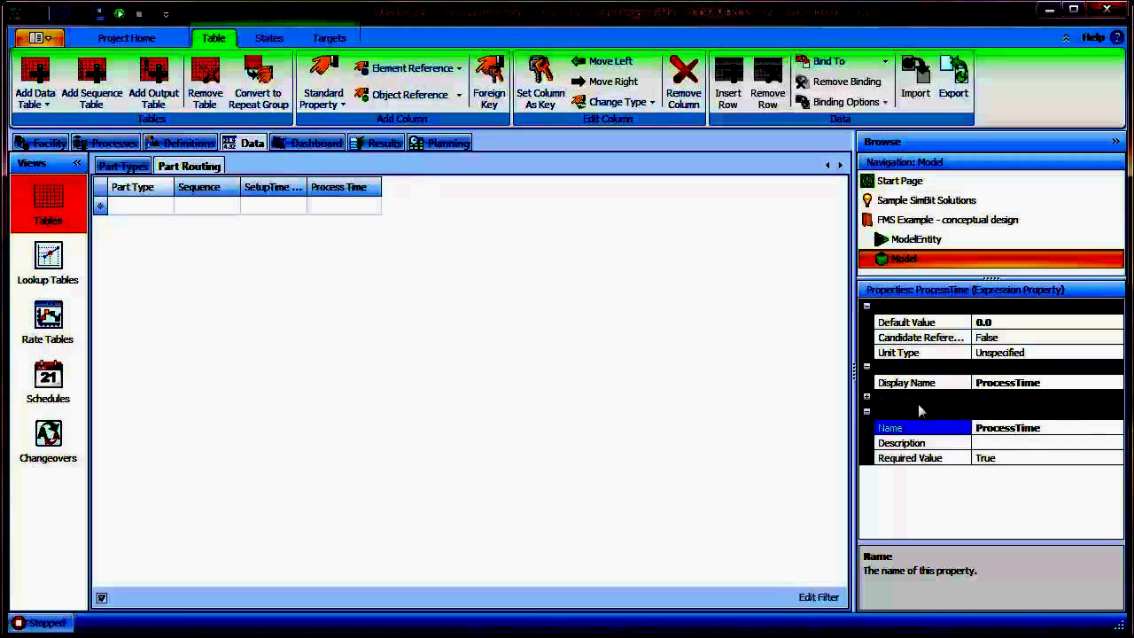
{"action": "left_click", "coordinate": [1049, 352]}
{"action": "left_click", "coordinate": [1115, 353]}
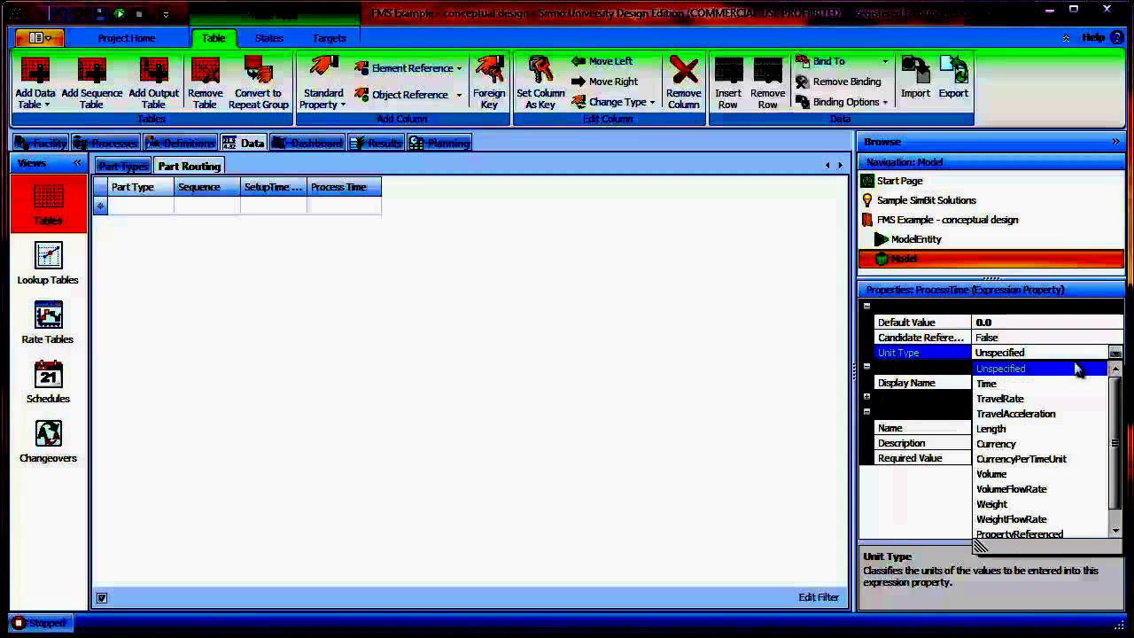
{"action": "left_click", "coordinate": [994, 384]}
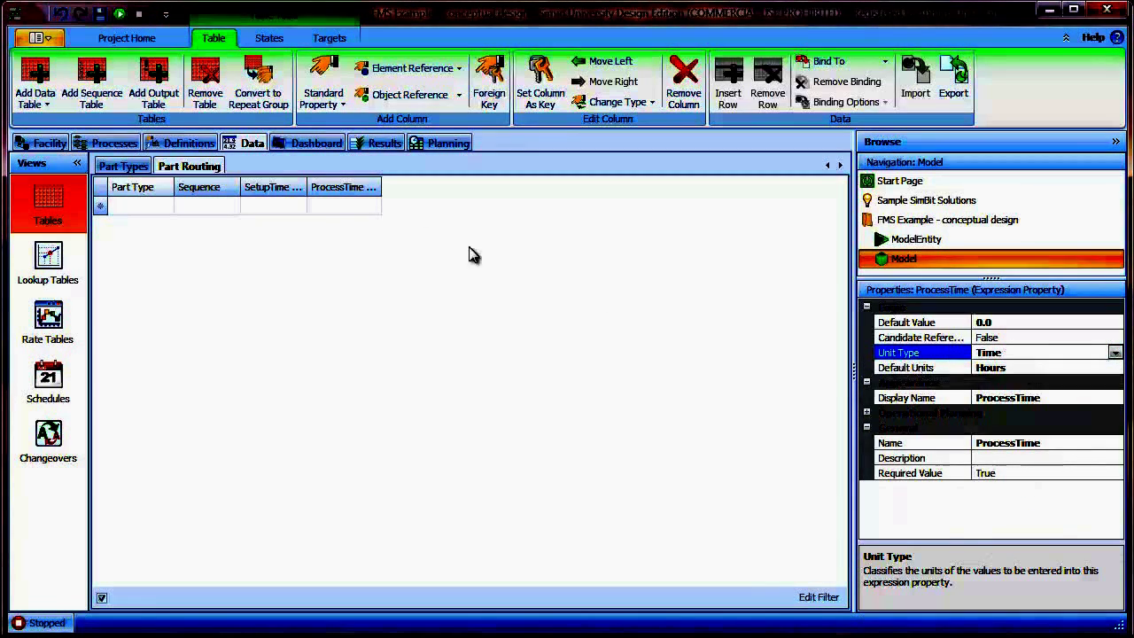
Add an expression column named TeardownTime to the Part Routing table with its unit type set to Time
{"action": "left_click", "coordinate": [323, 89]}
{"action": "left_click", "coordinate": [365, 185]}
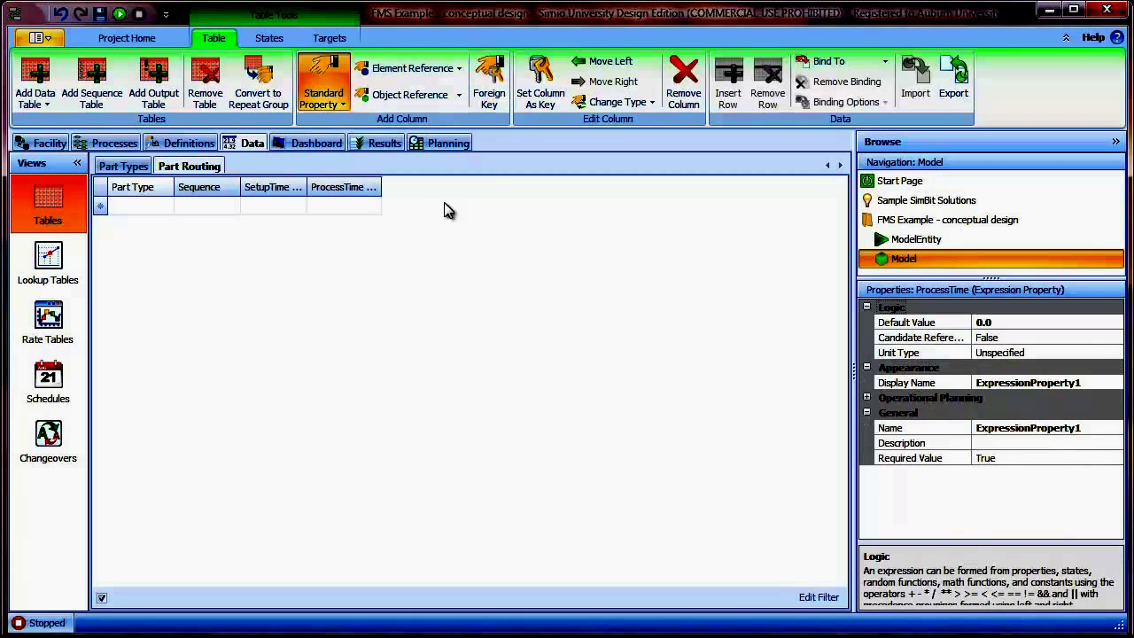
{"action": "left_click", "coordinate": [1085, 429]}
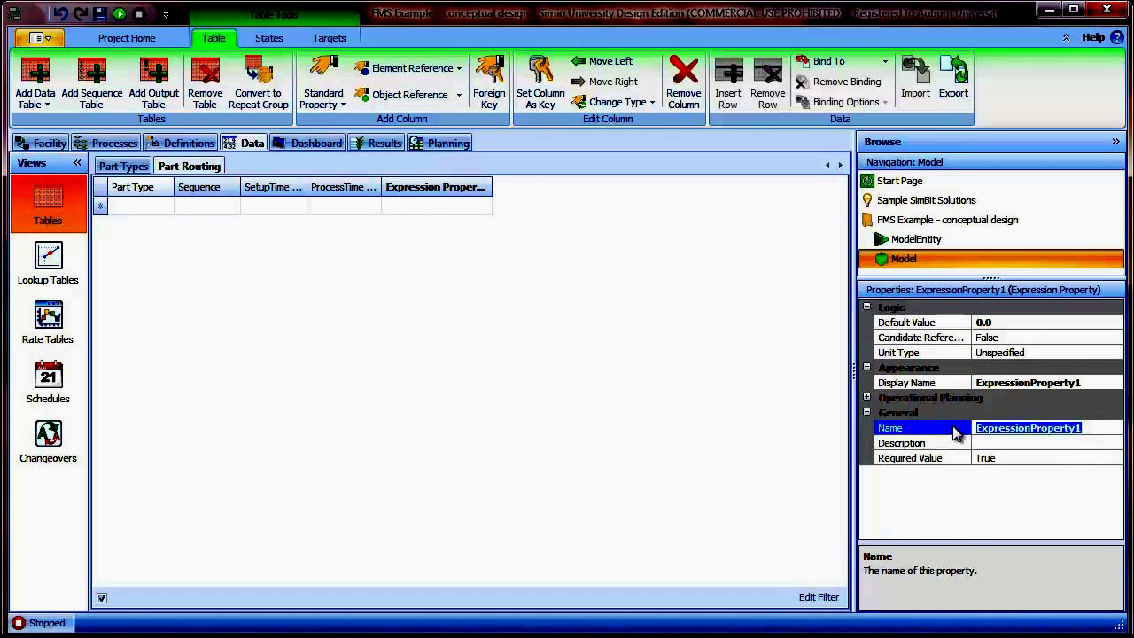
{"action": "type", "text": "TeardownTime"}
{"action": "key", "text": "Return"}
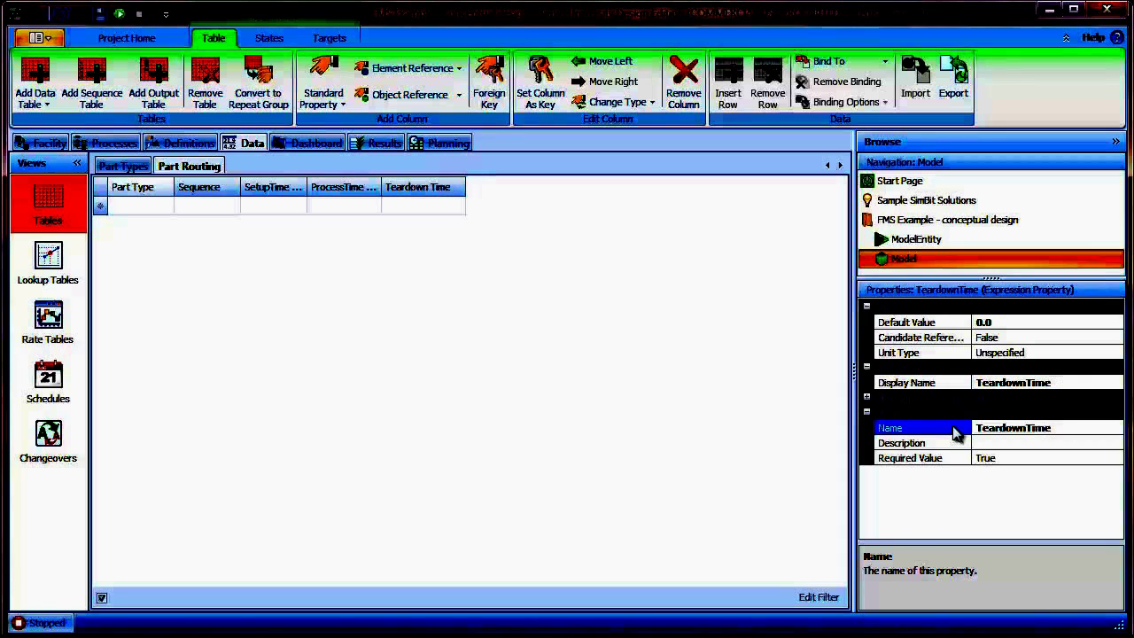
{"action": "left_click", "coordinate": [1005, 351]}
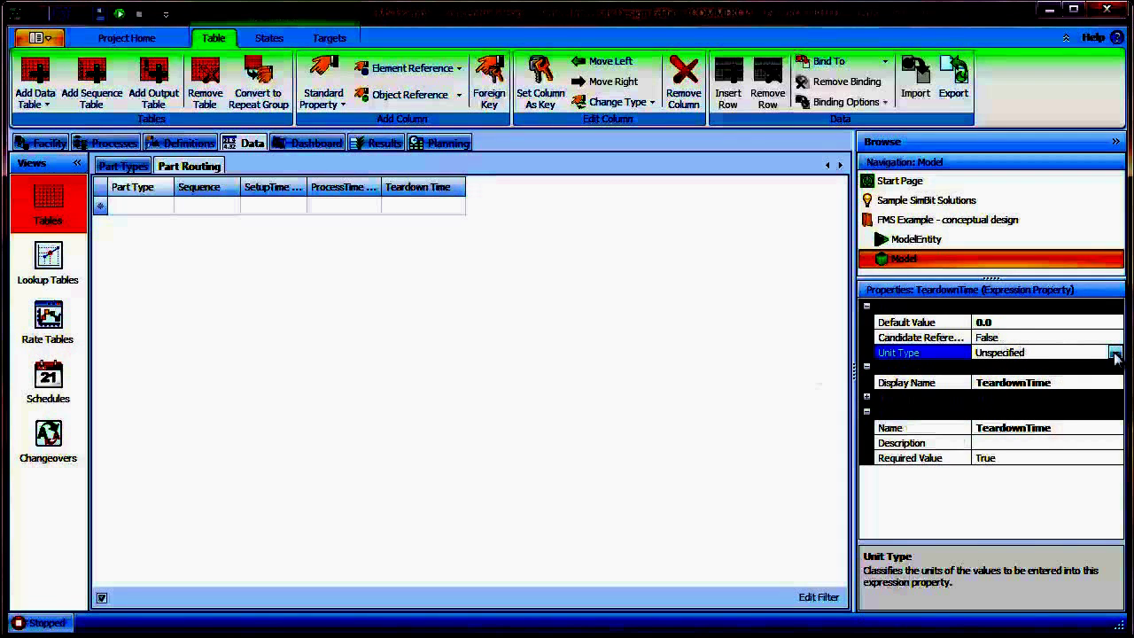
{"action": "left_click", "coordinate": [1113, 353]}
{"action": "left_click", "coordinate": [1013, 397]}
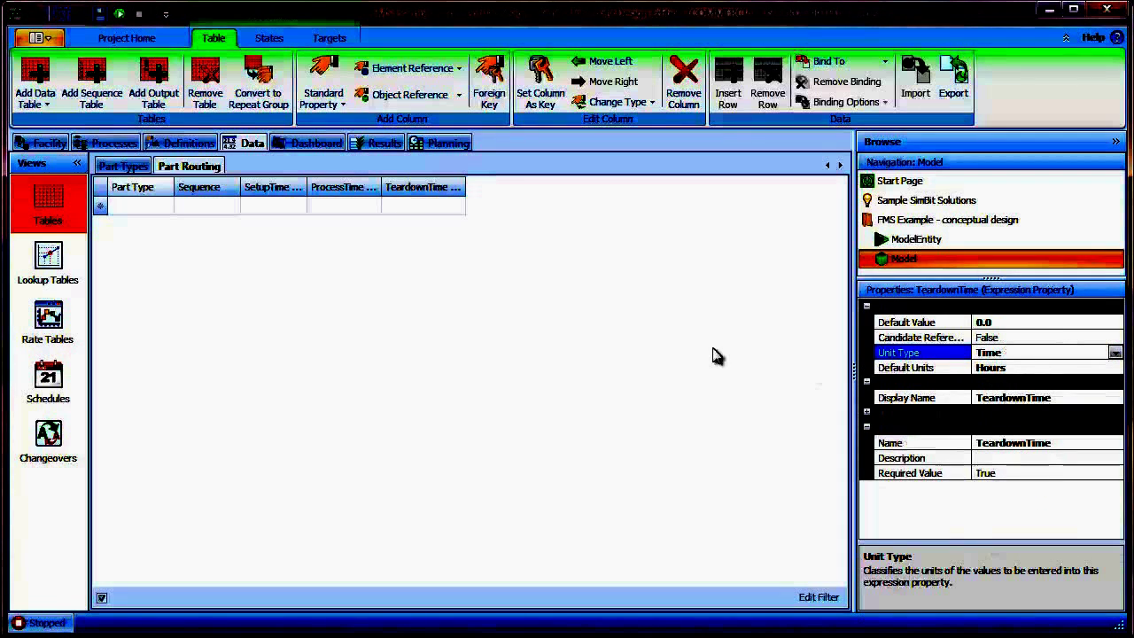
Widen the SetupTime and ProcessTime columns of the Part Routing table to fit their full headings
{"action": "left_click", "coordinate": [645, 324]}
{"action": "left_click_drag", "start_coordinate": [308, 187], "coordinate": [329, 187]}
{"action": "left_click_drag", "start_coordinate": [403, 188], "coordinate": [475, 188]}
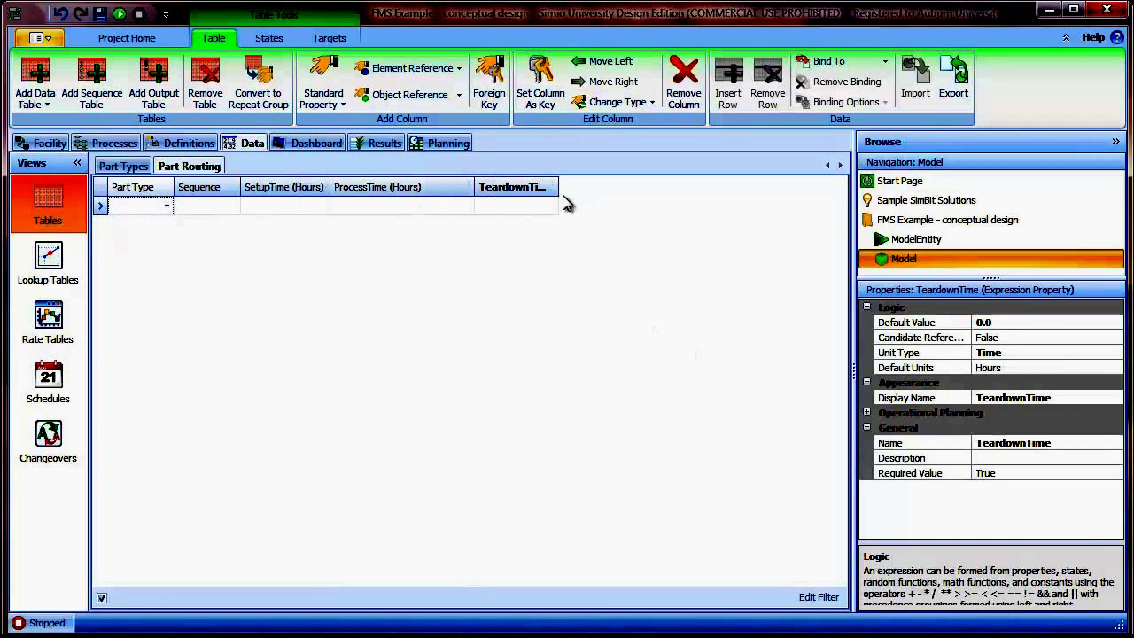
Widen the TeardownTime column of the Part Routing table and consult the part routing details slide in PowerPoint
{"action": "left_click_drag", "start_coordinate": [561, 188], "coordinate": [632, 187]}
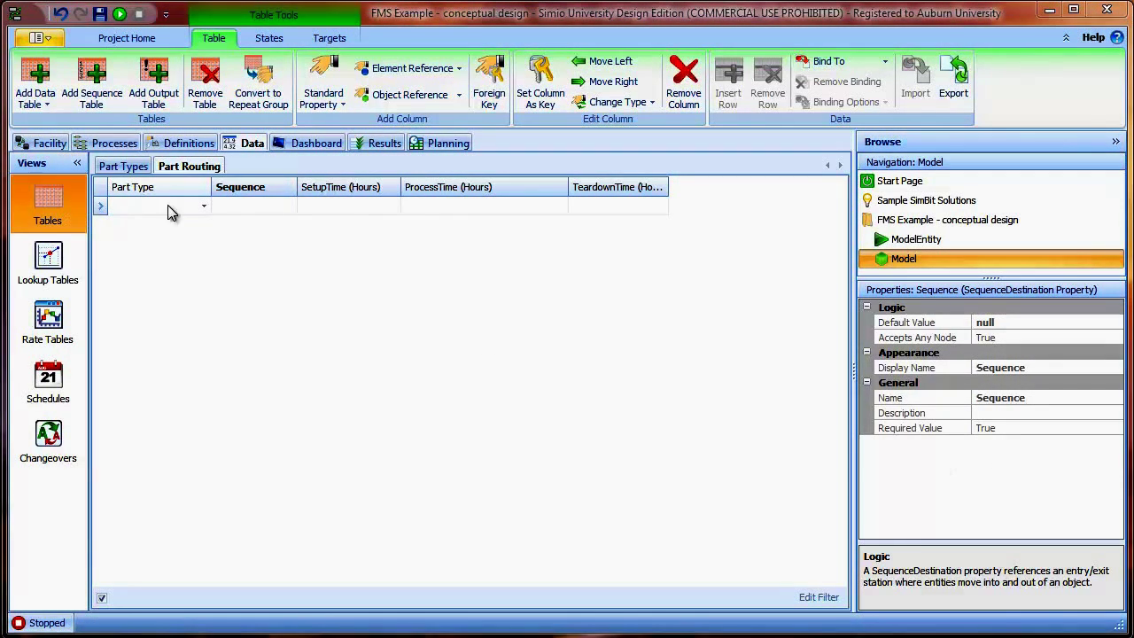
{"action": "key", "text": "alt+Tab"}
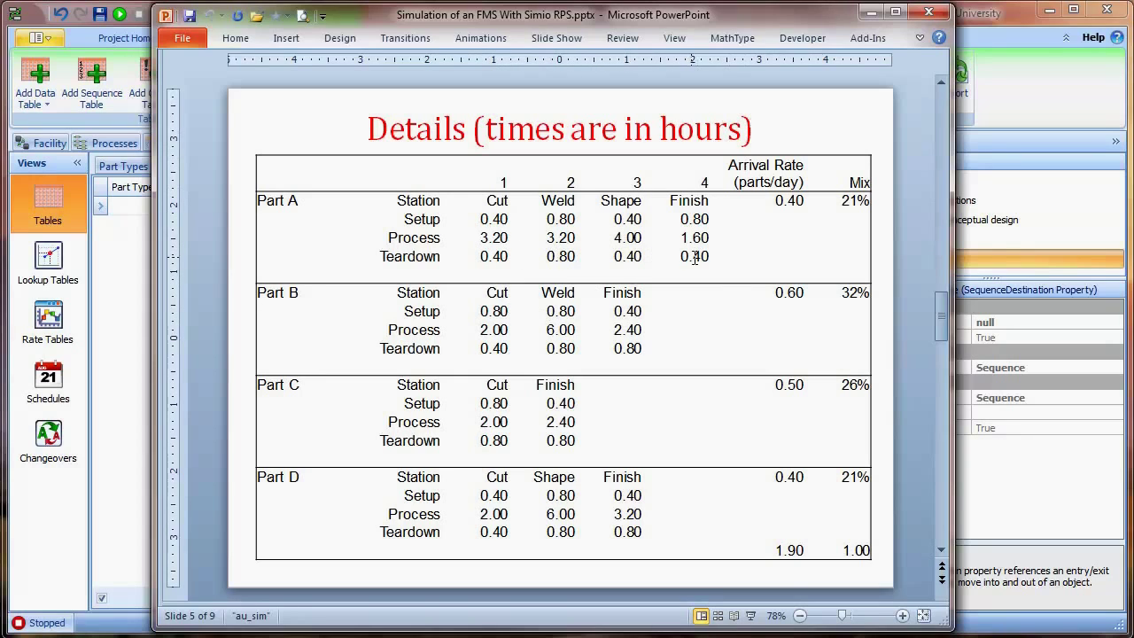
{"action": "left_click", "coordinate": [870, 13]}
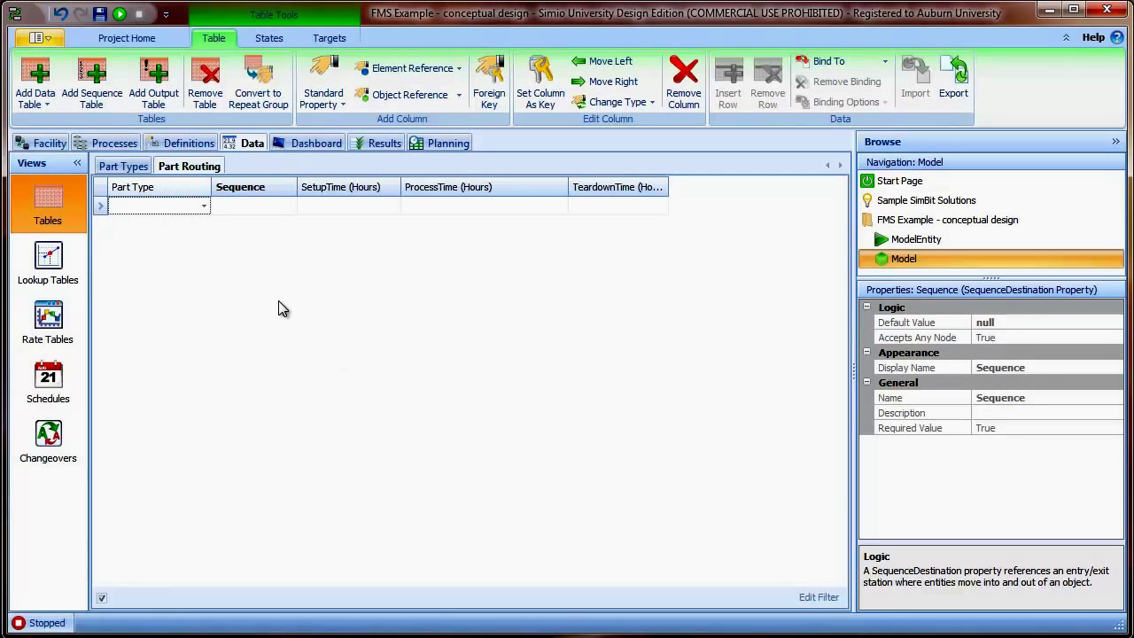
Set the Accepts Any Node property of the Part Routing table's Sequence column to False
{"action": "left_click", "coordinate": [148, 212]}
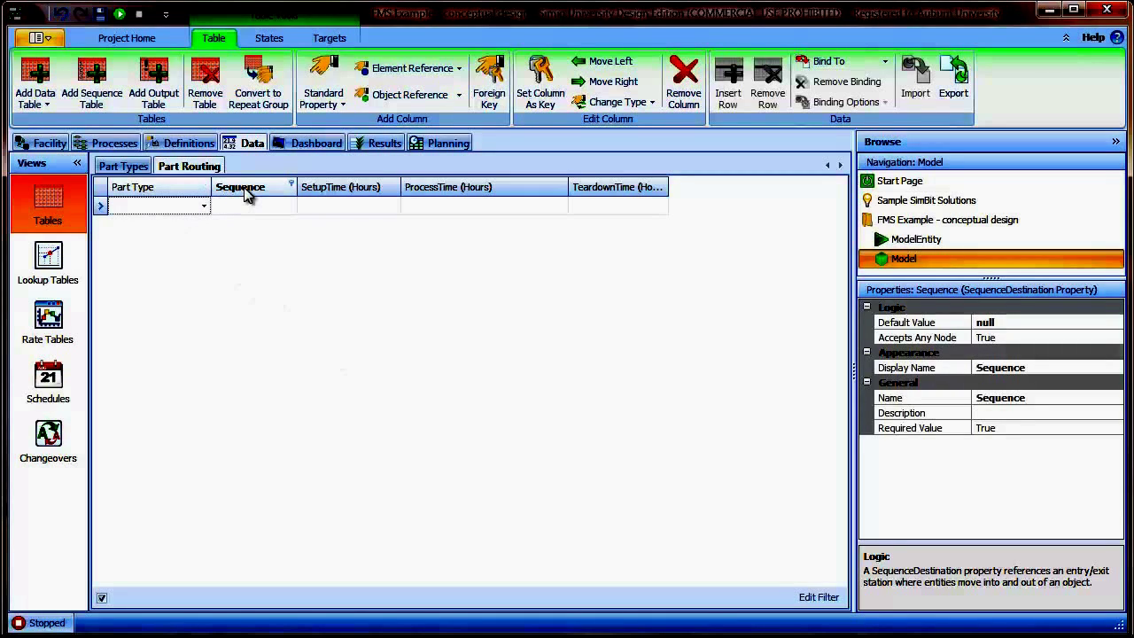
{"action": "left_click", "coordinate": [247, 195]}
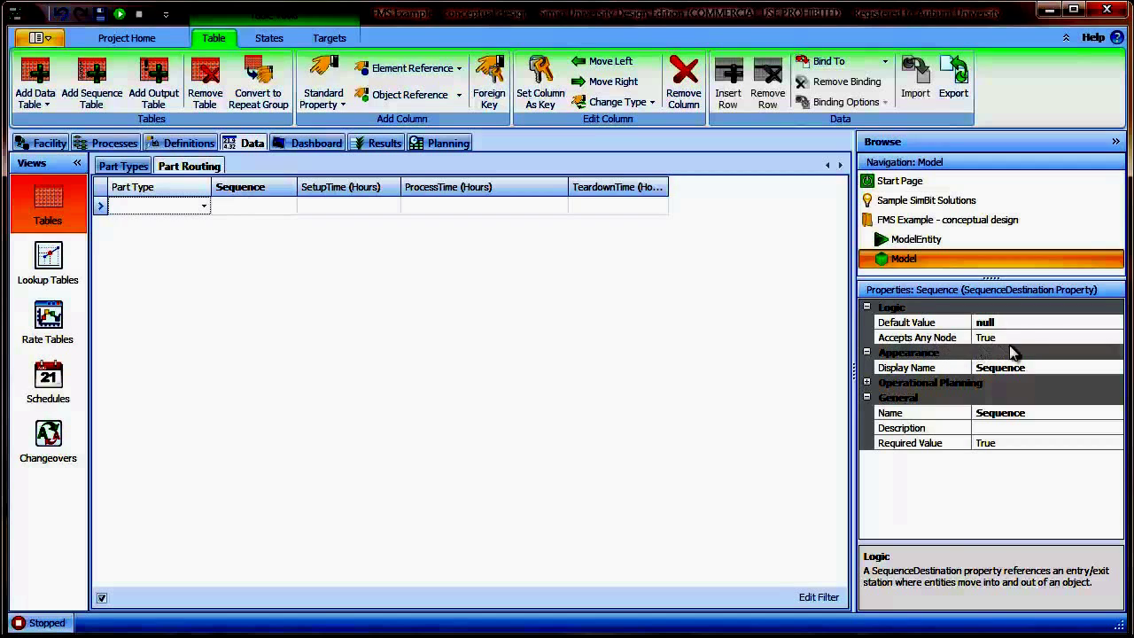
{"action": "left_click", "coordinate": [1016, 337]}
{"action": "left_click", "coordinate": [1115, 338]}
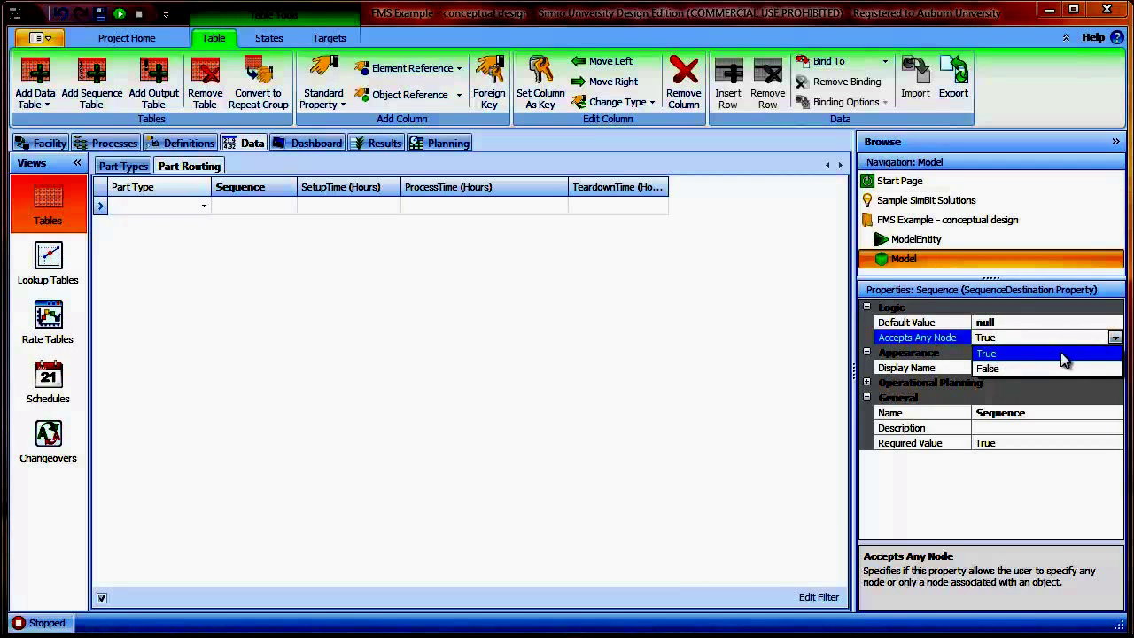
{"action": "left_click", "coordinate": [1024, 369]}
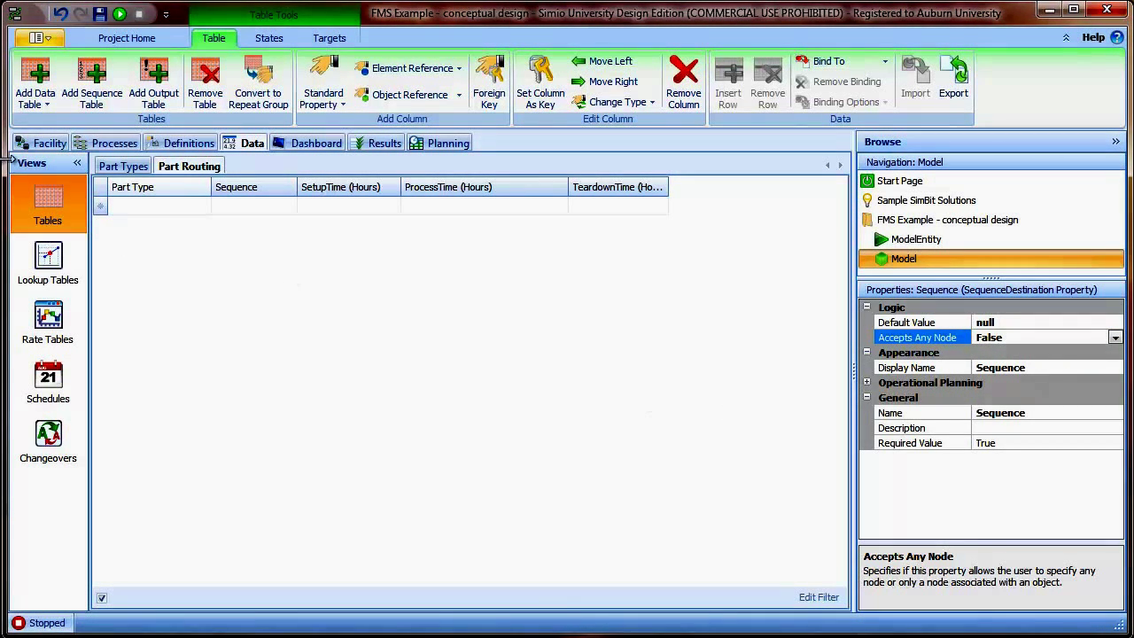
Examine the station objects and their nodes in the facility layout and return to the Part Routing table
{"action": "left_click", "coordinate": [46, 143]}
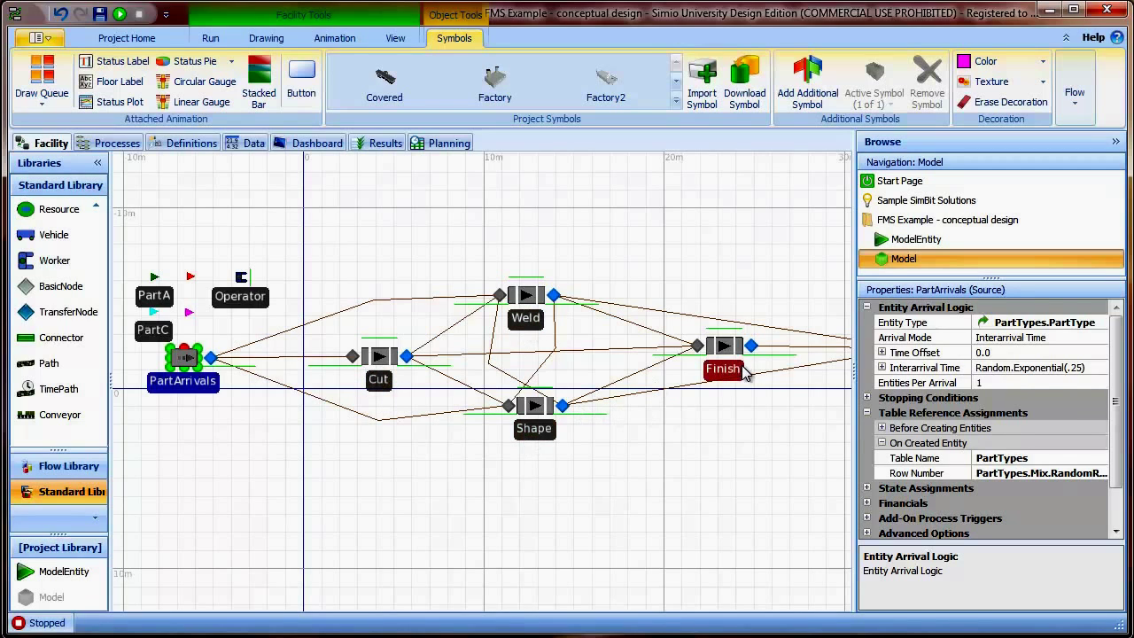
{"action": "mouse_move", "coordinate": [776, 417]}
{"action": "left_mouse_down"}
{"action": "mouse_move", "coordinate": [688, 422]}
{"action": "mouse_move", "coordinate": [787, 420]}
{"action": "left_mouse_up"}
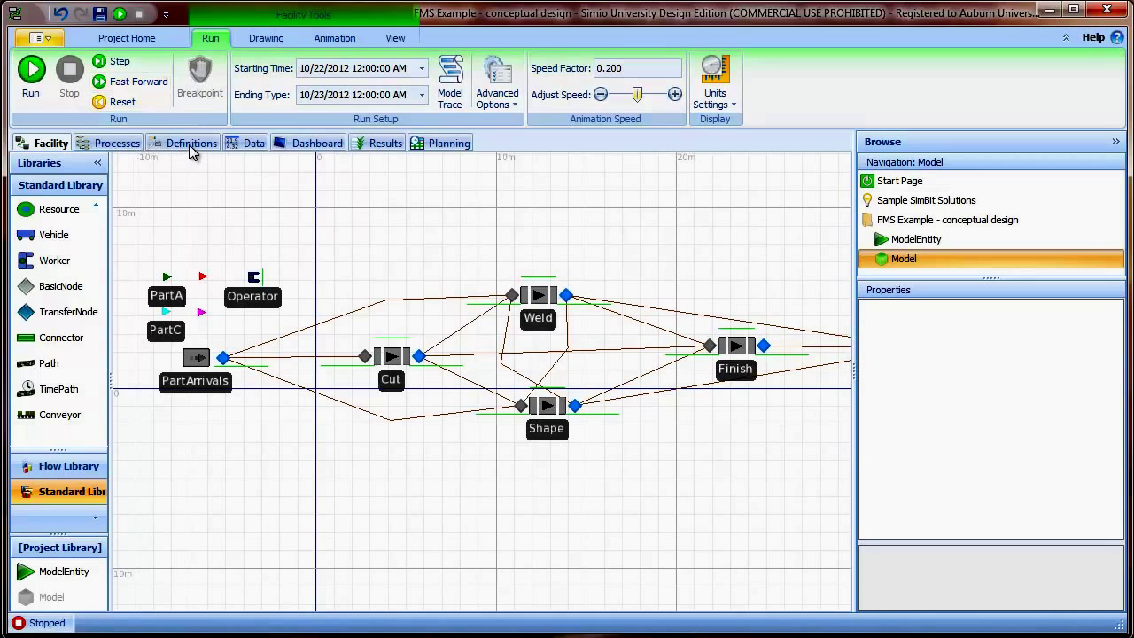
{"action": "left_click", "coordinate": [244, 144]}
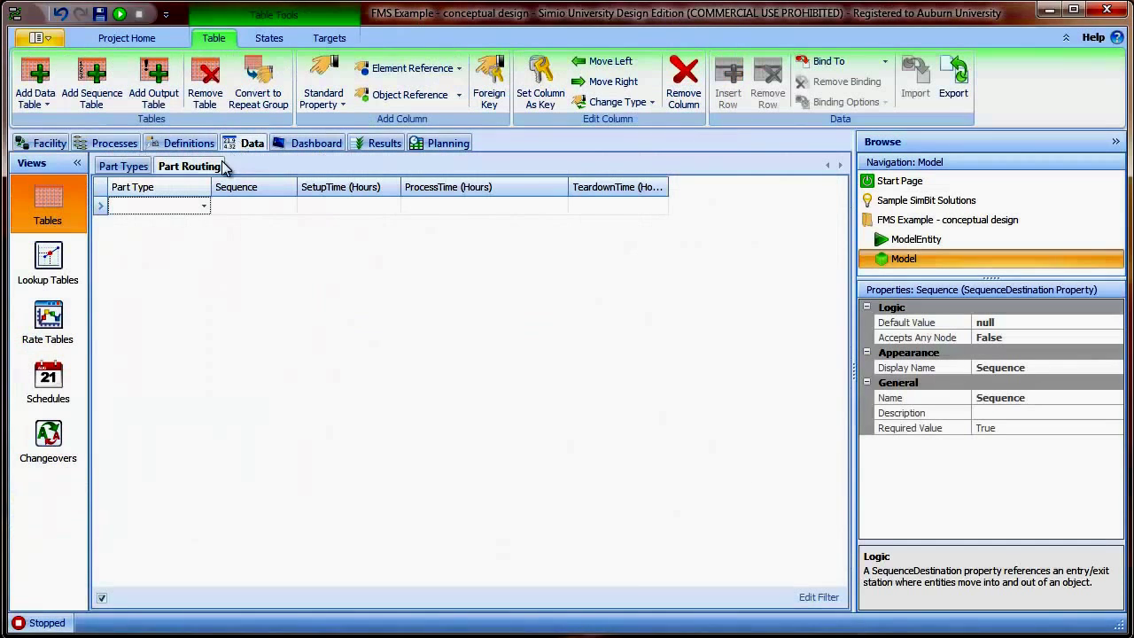
Start the first Part Routing row with part type PartA and Cut as its sequence destination
{"action": "left_click", "coordinate": [204, 207]}
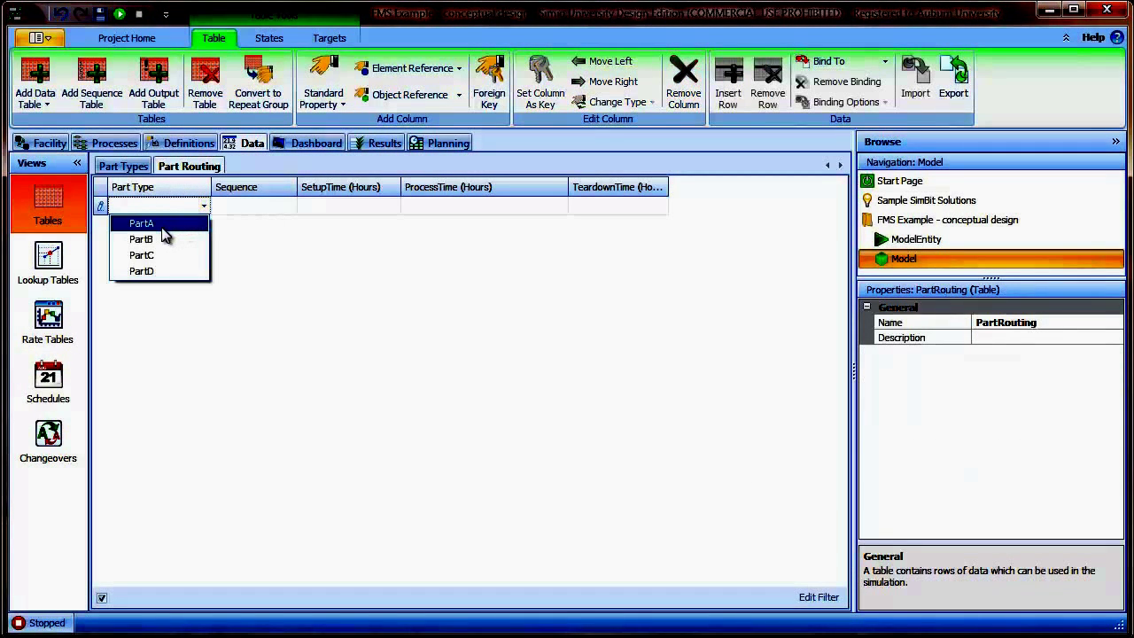
{"action": "left_click", "coordinate": [162, 225]}
{"action": "left_click", "coordinate": [264, 207]}
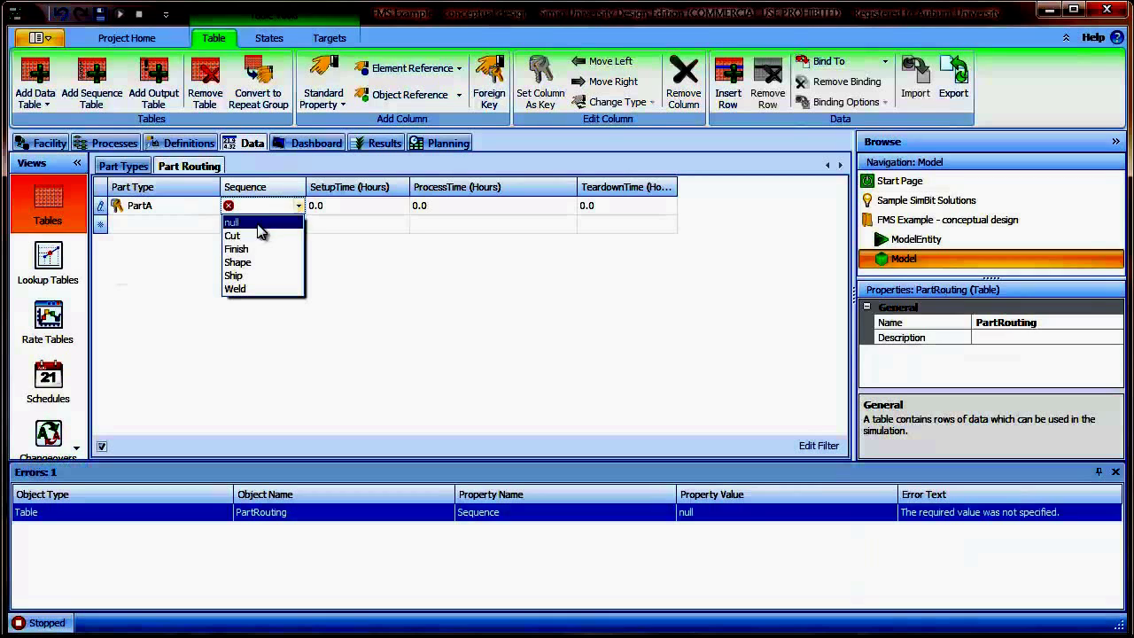
{"action": "left_click", "coordinate": [256, 236]}
Set the PartA Cut row's setup time to Random.Exponential(.4) and its process time to Random.Triangular(2, 3.2, 4.4)
{"action": "left_click", "coordinate": [357, 211]}
{"action": "left_click", "coordinate": [357, 207]}
{"action": "type", "text": "Random.Exponential("}
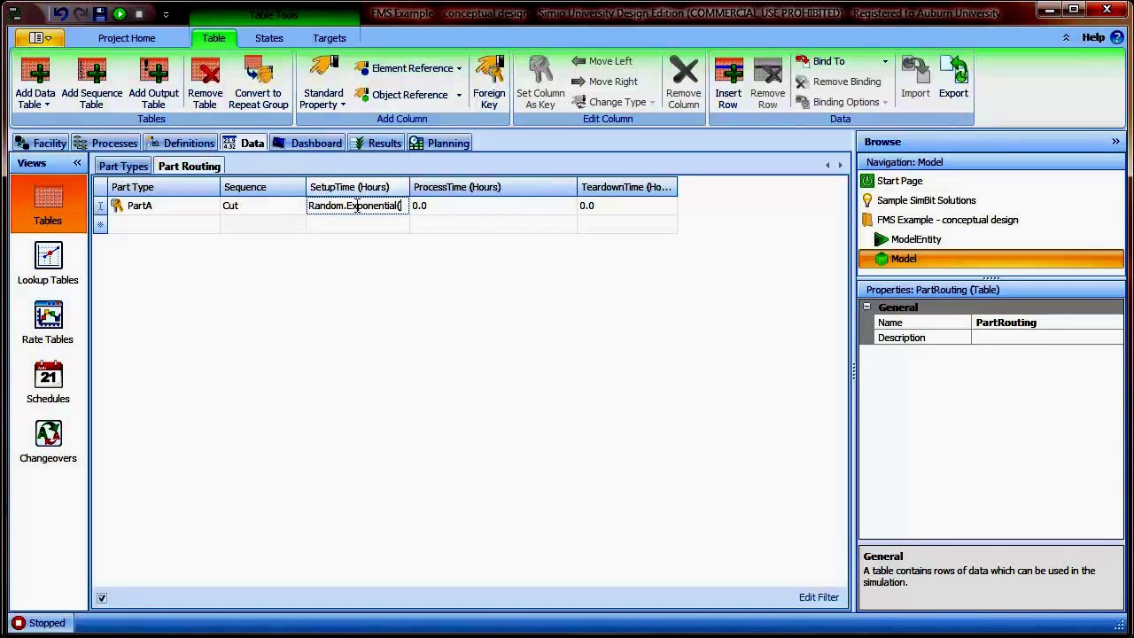
{"action": "type", "text": ".4)"}
{"action": "key", "text": "Return"}
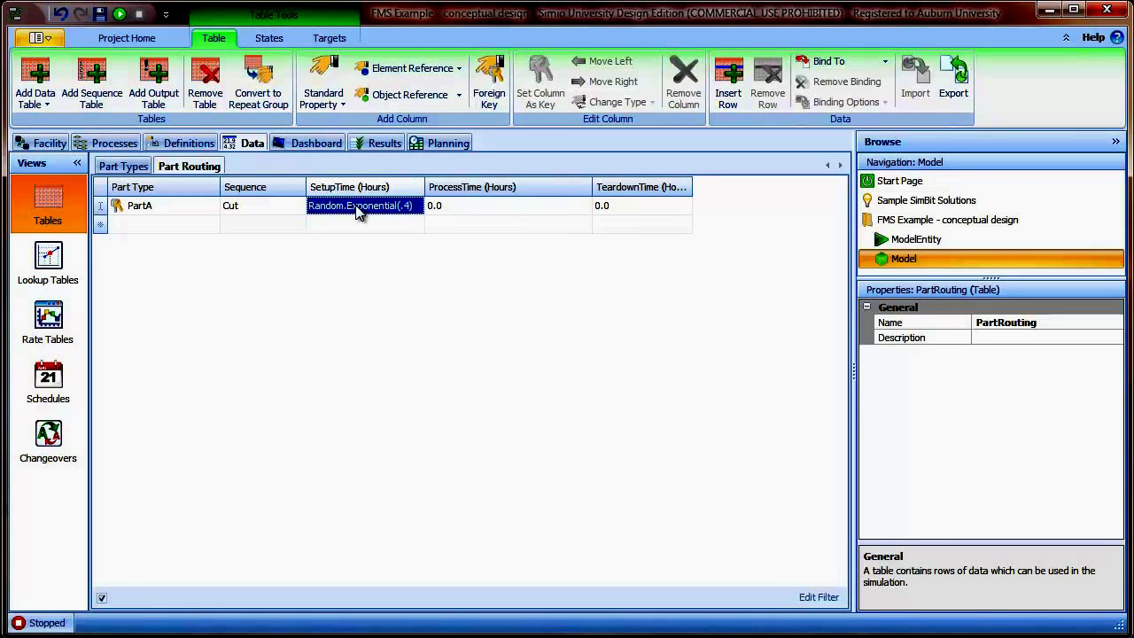
{"action": "left_click", "coordinate": [542, 206]}
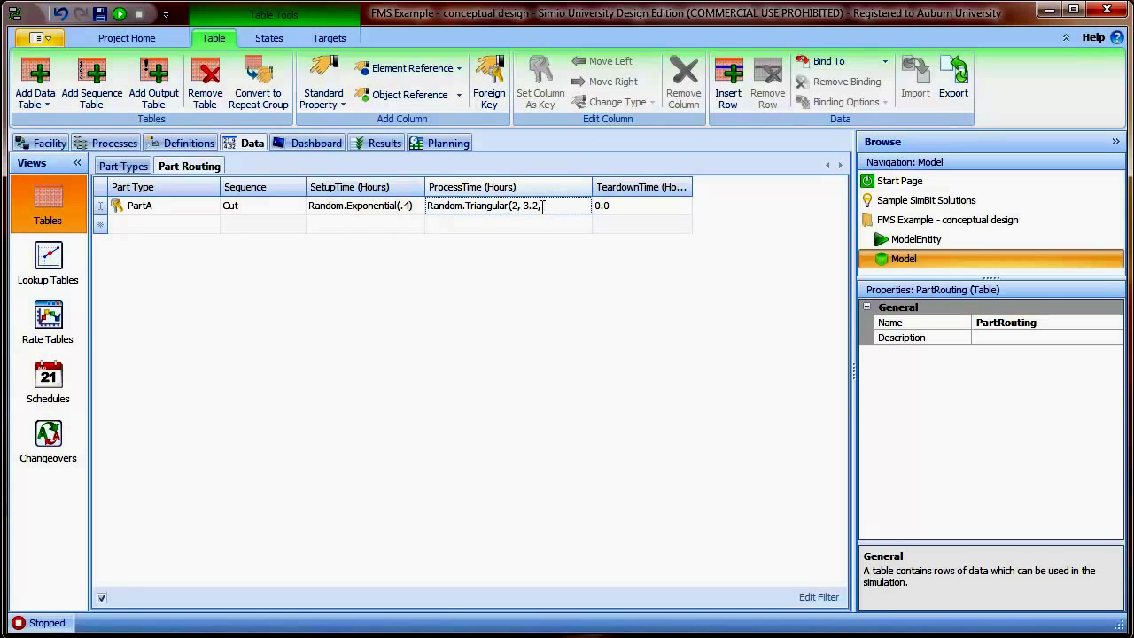
{"action": "key", "text": "Tab"}
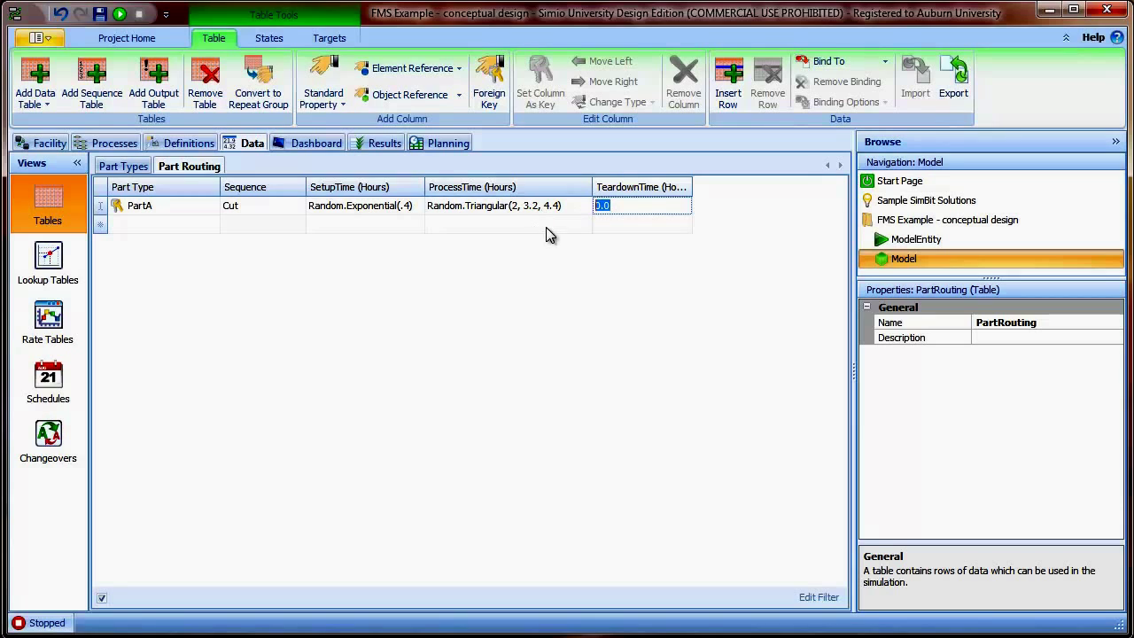
{"action": "left_click", "coordinate": [546, 227]}
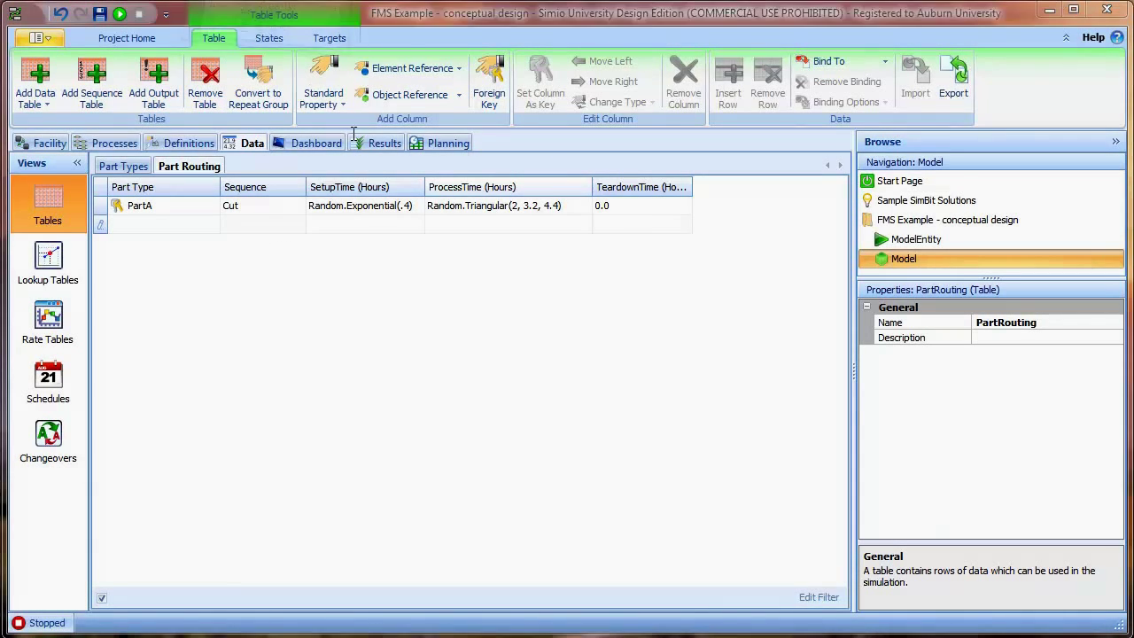
Check Part A's second station on the PowerPoint details slide and add a PartA row with sequence Weld to the Part Routing table
{"action": "key", "text": "alt+Tab"}
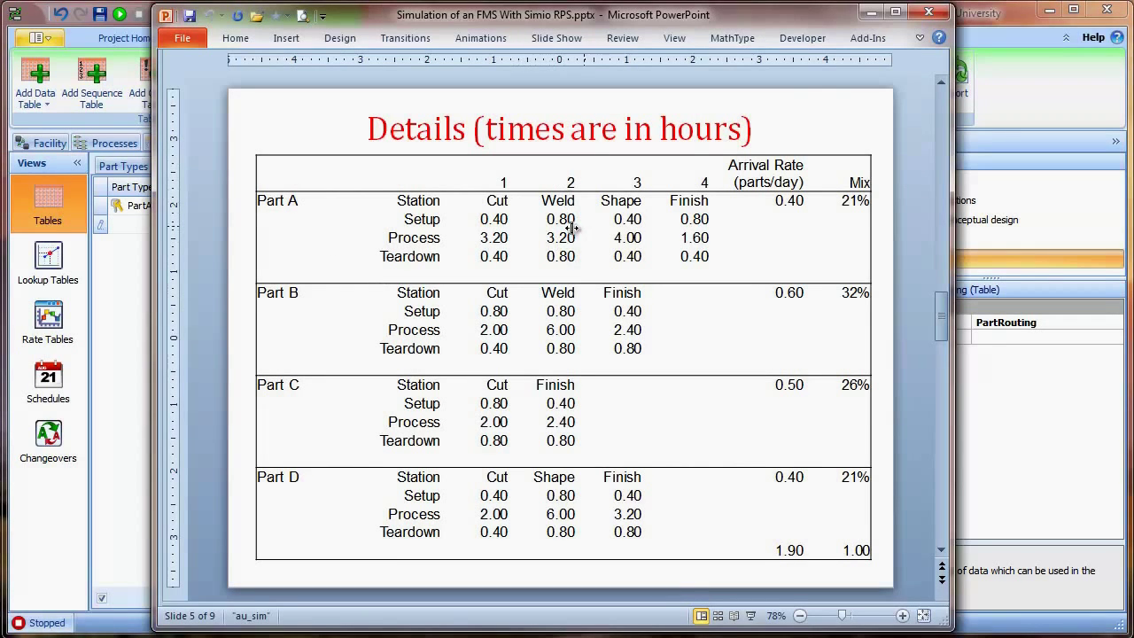
{"action": "left_click", "coordinate": [870, 11]}
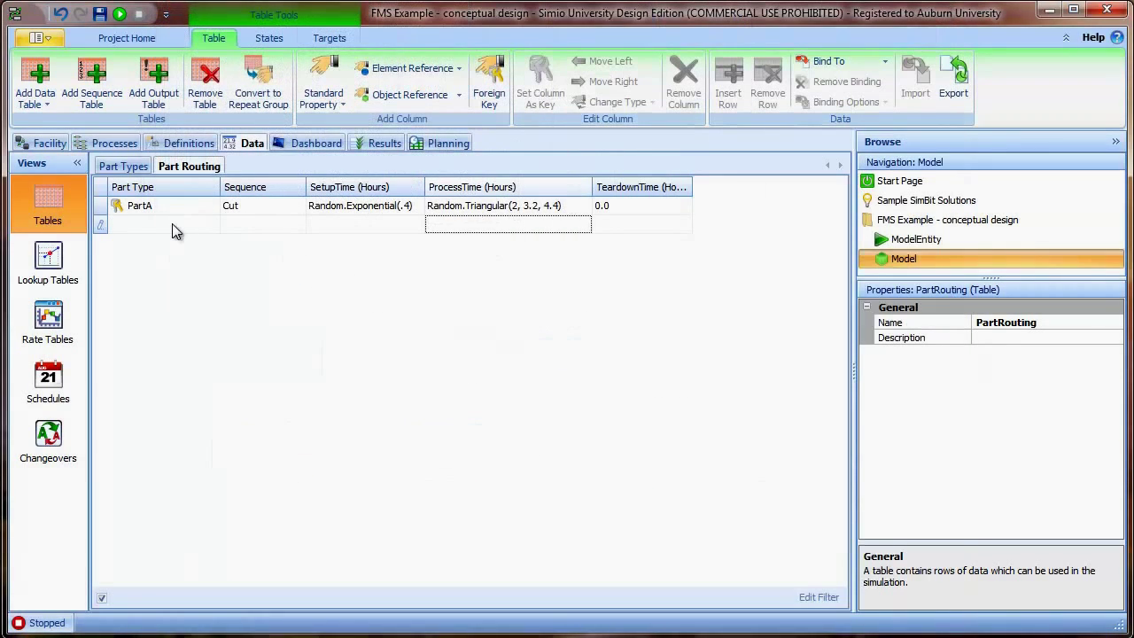
{"action": "left_click", "coordinate": [172, 223]}
{"action": "left_click", "coordinate": [142, 241]}
{"action": "left_click", "coordinate": [299, 225]}
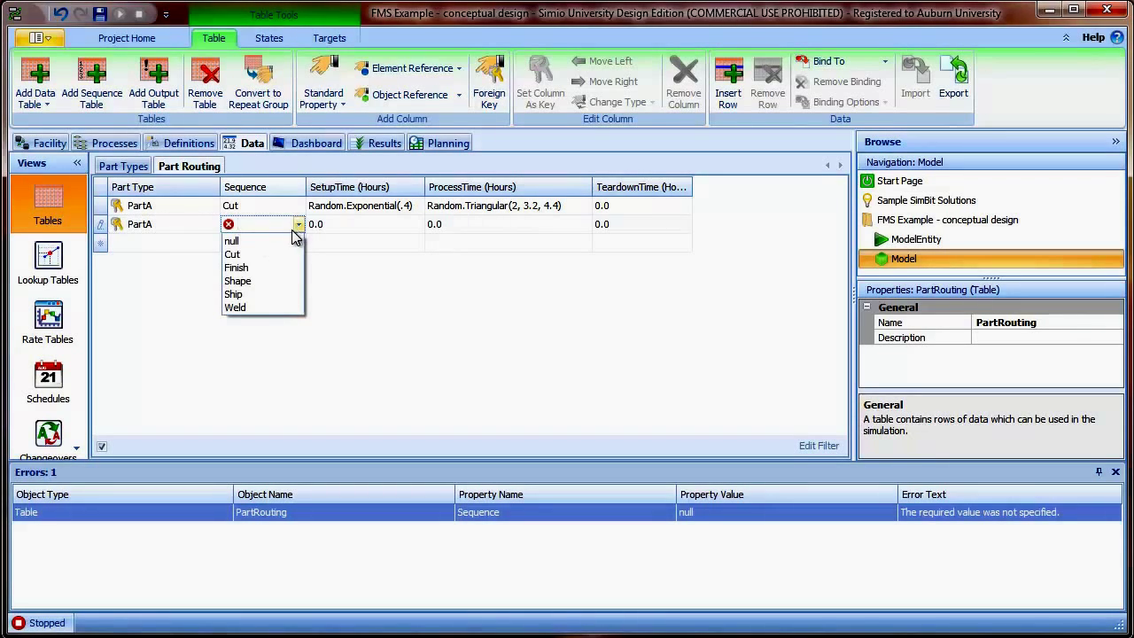
{"action": "left_click", "coordinate": [257, 306]}
Set the PartA Weld row's setup time to 0.8 and its process time to Random.Triangular(2, 3.2, 4.4)
{"action": "left_click", "coordinate": [336, 226]}
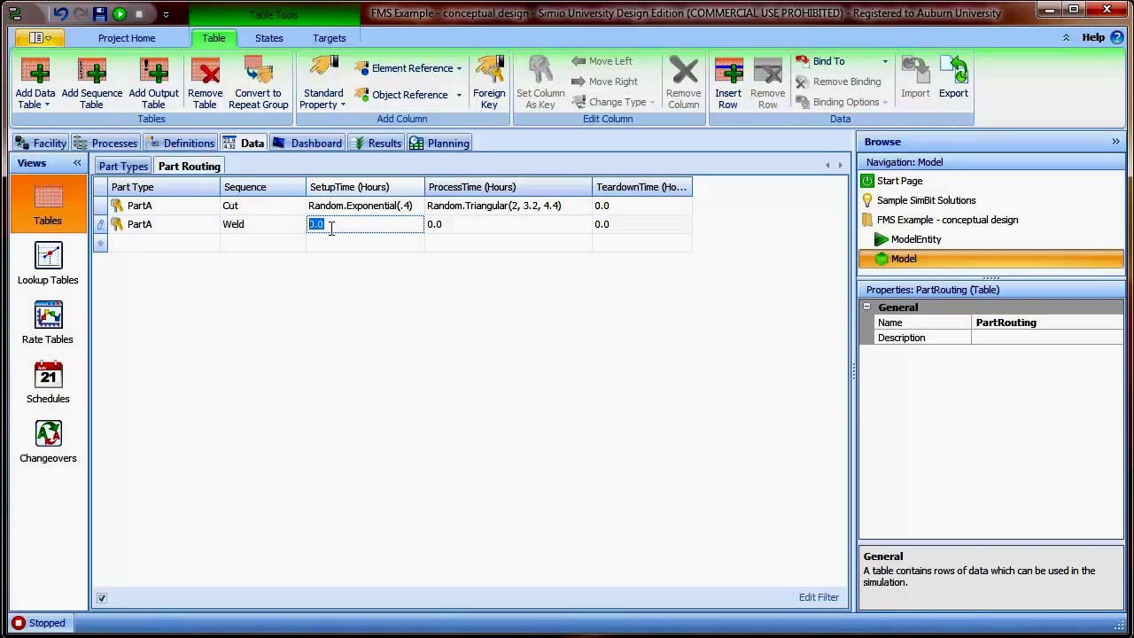
{"action": "type", "text": "0.8"}
{"action": "key", "text": "Tab"}
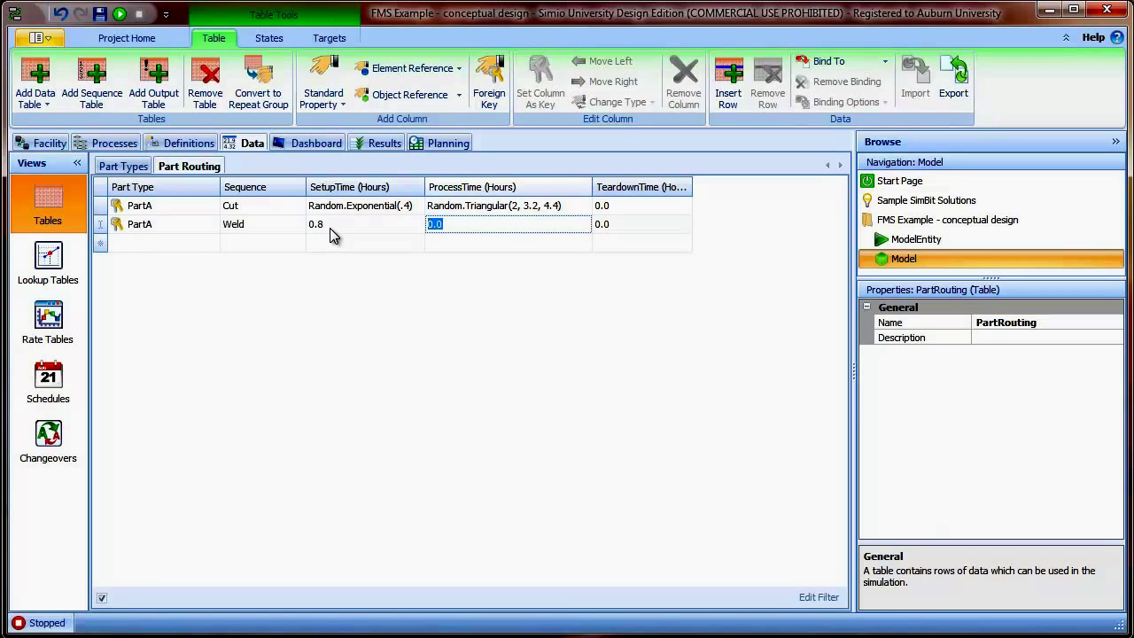
{"action": "type", "text": "Random.Triangular(2, 3.2, 4.4"}
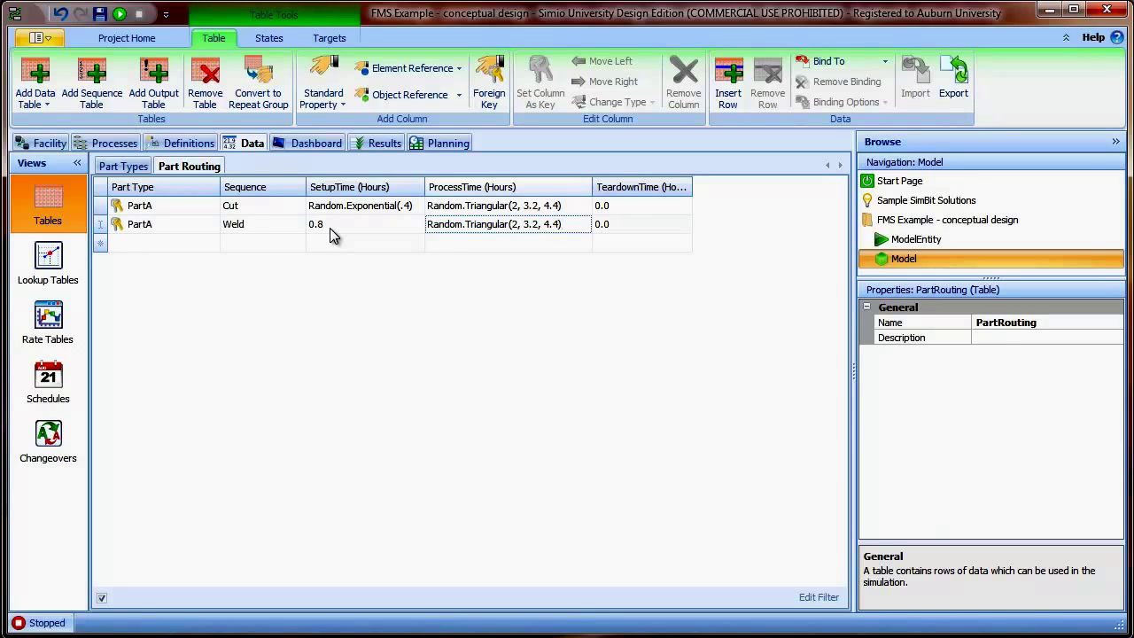
{"action": "key", "text": "Tab"}
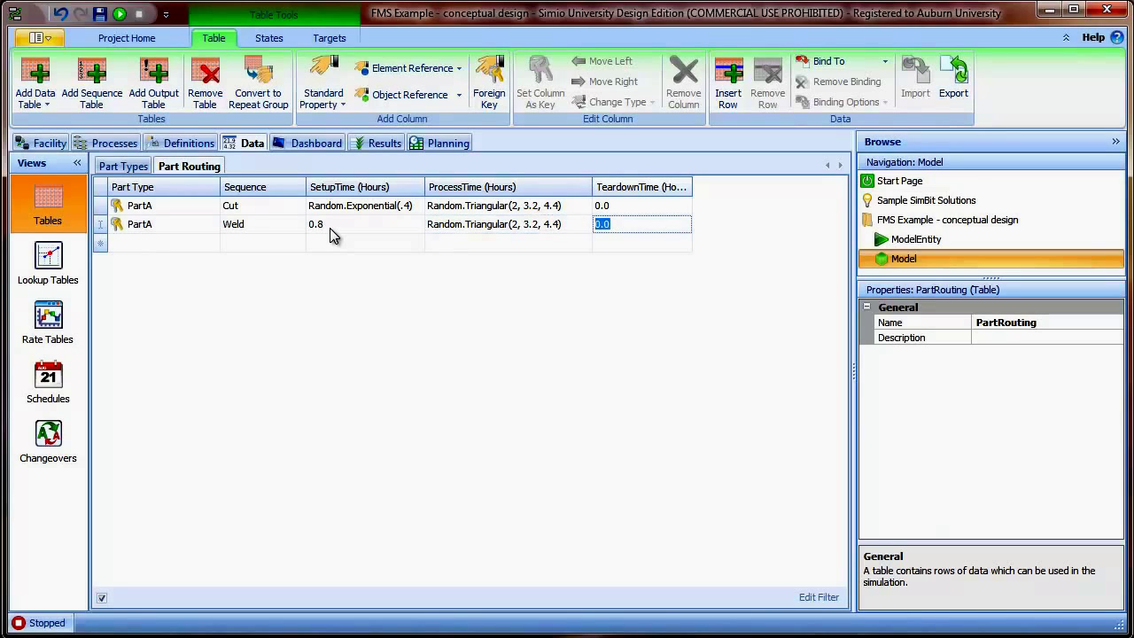
Set the teardown time of the PartA Weld row to Random.Triangular(0.4, 0.8, 1.2)
{"action": "type", "text": "Random.Triangular(0.4"}
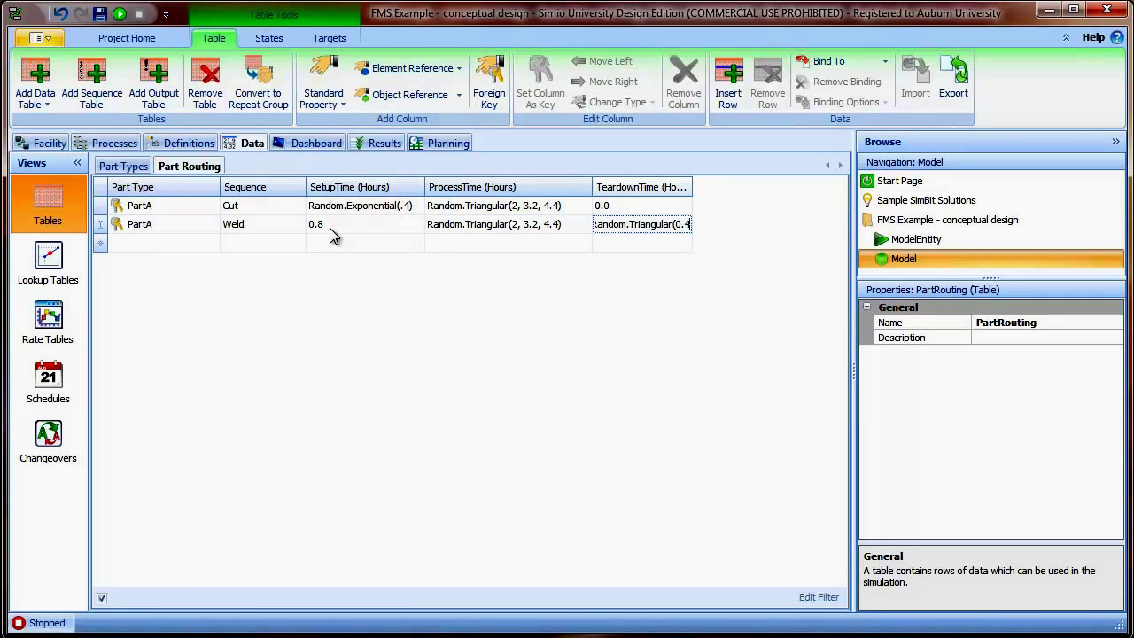
{"action": "type", "text": ", 0.8, 1.2)"}
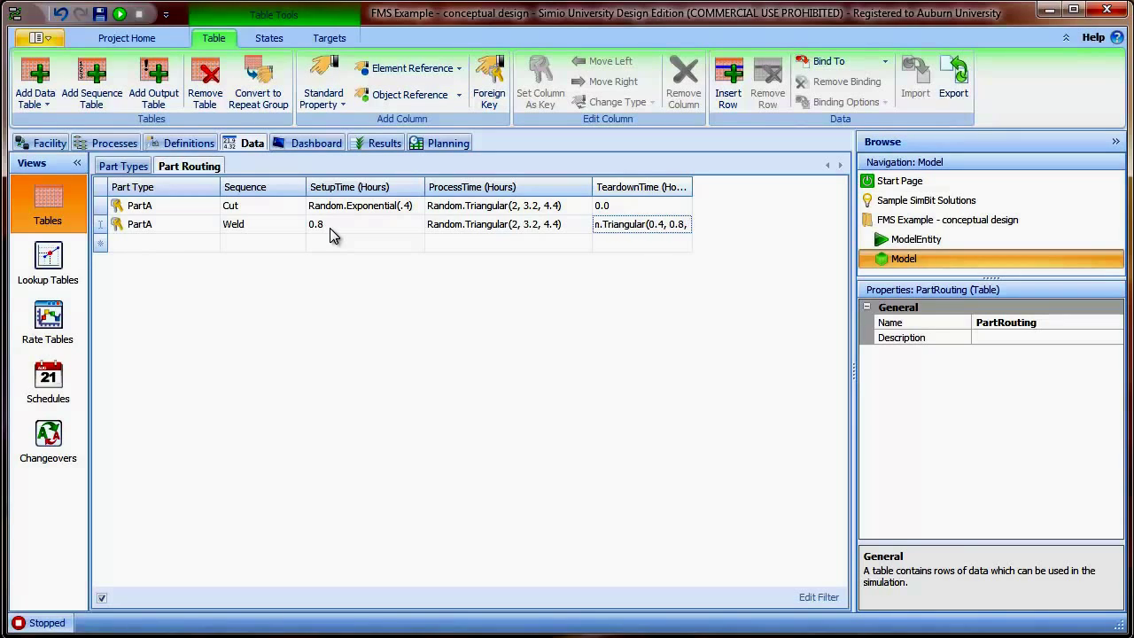
{"action": "key", "text": "Return"}
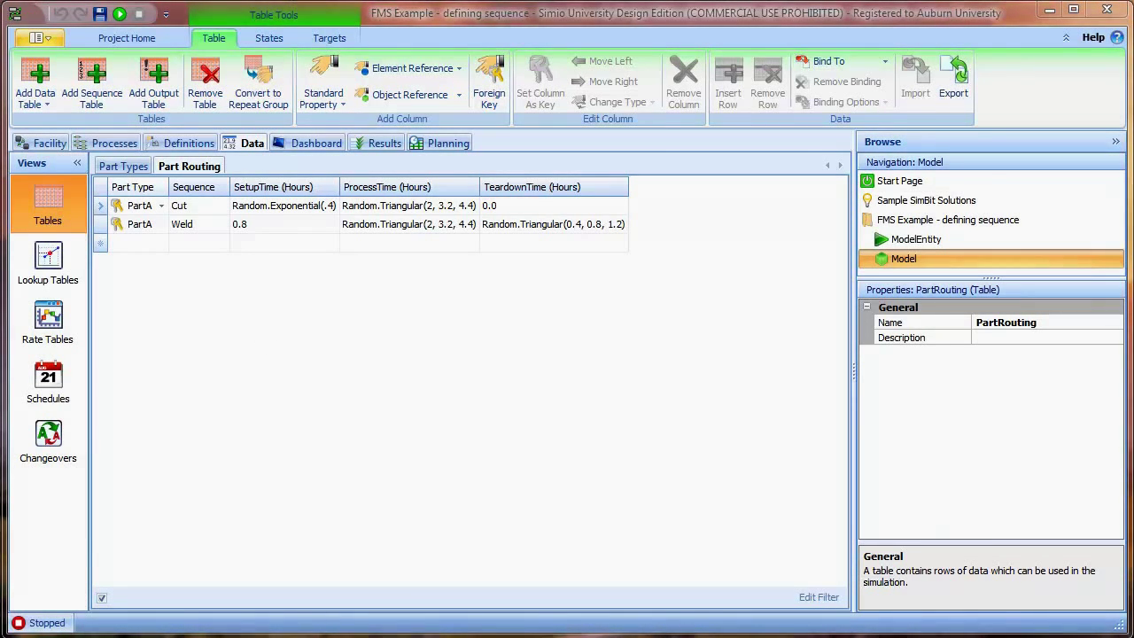
Compare the columns and routing rows of PartRoutings.xlsx in Excel with the Part Routing table, and return to Simio
{"action": "key", "text": "alt+Tab"}
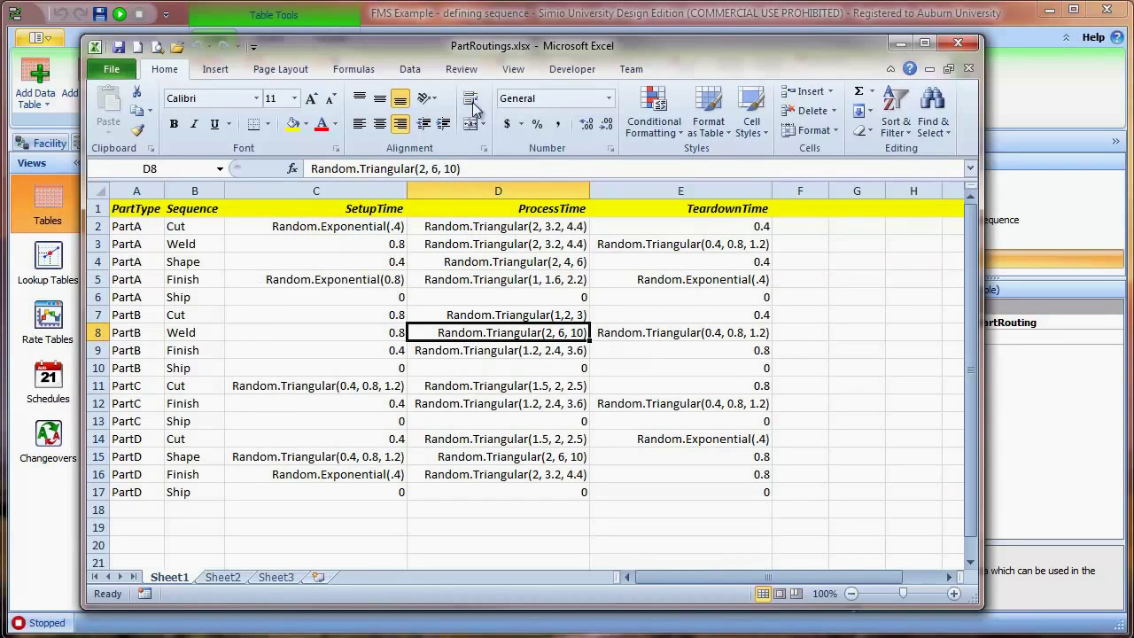
{"action": "left_click_drag", "start_coordinate": [505, 49], "coordinate": [505, 270]}
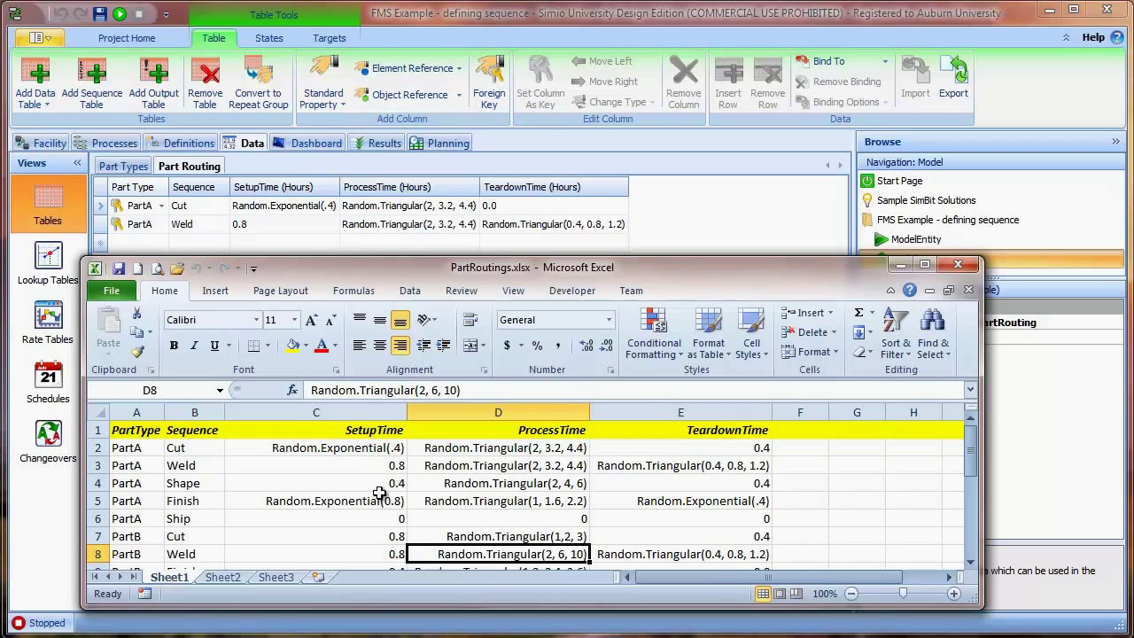
{"action": "left_click_drag", "start_coordinate": [468, 257], "coordinate": [479, 139]}
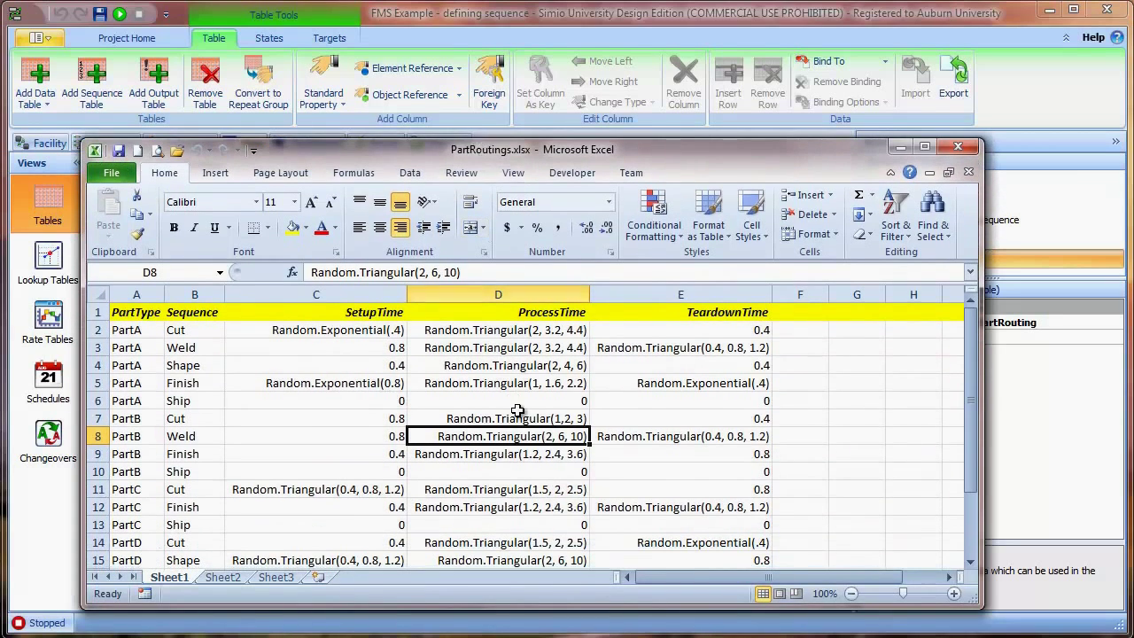
{"action": "left_click", "coordinate": [900, 147]}
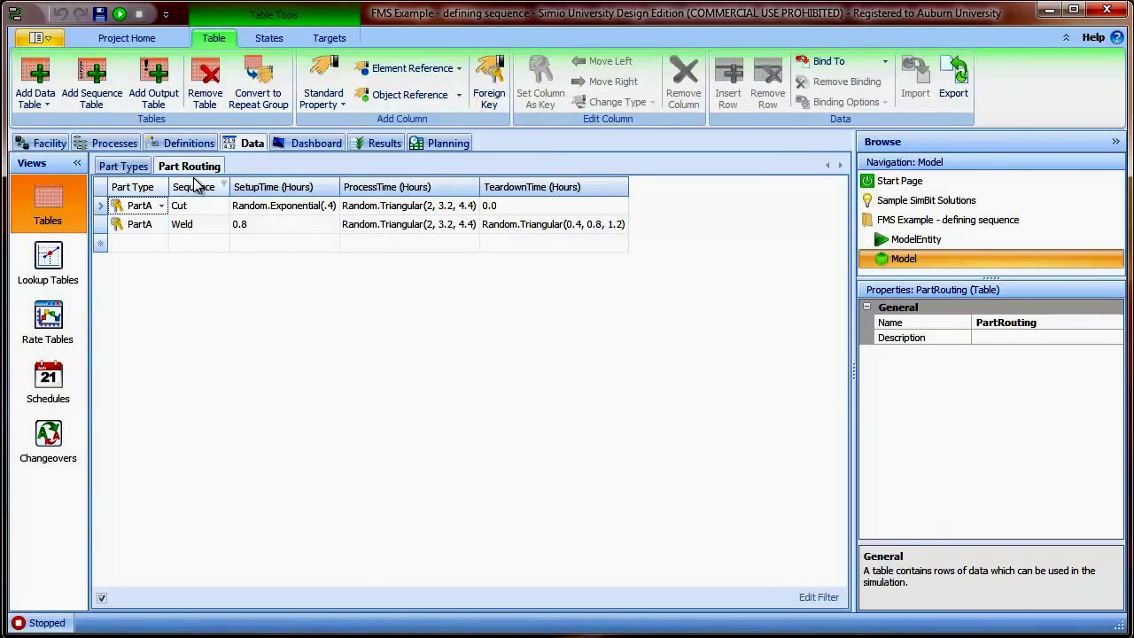
Bind the Part Routing table to the whole worksheet Sheet1 of the Excel file PartRoutings.xlsx
{"action": "left_click", "coordinate": [839, 65]}
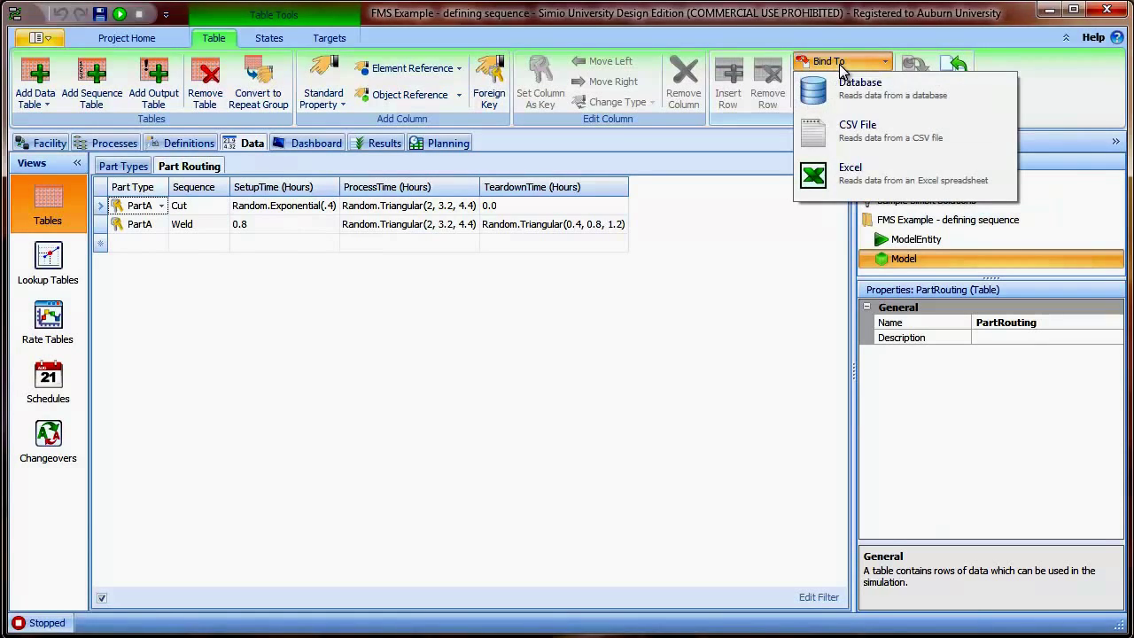
{"action": "left_click", "coordinate": [850, 173]}
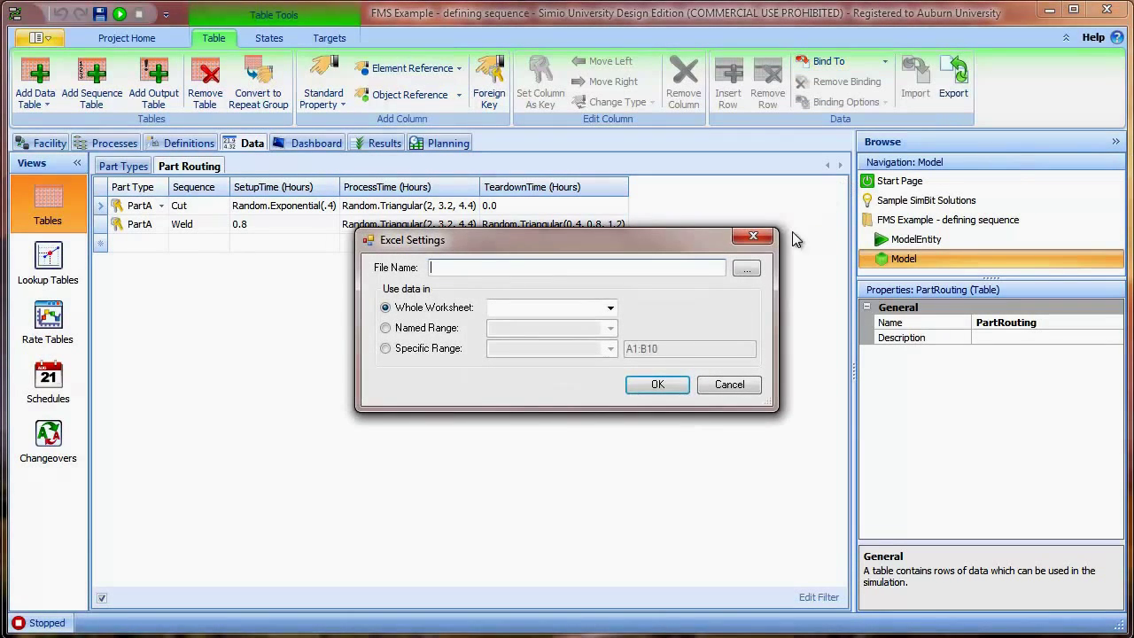
{"action": "left_click", "coordinate": [747, 269]}
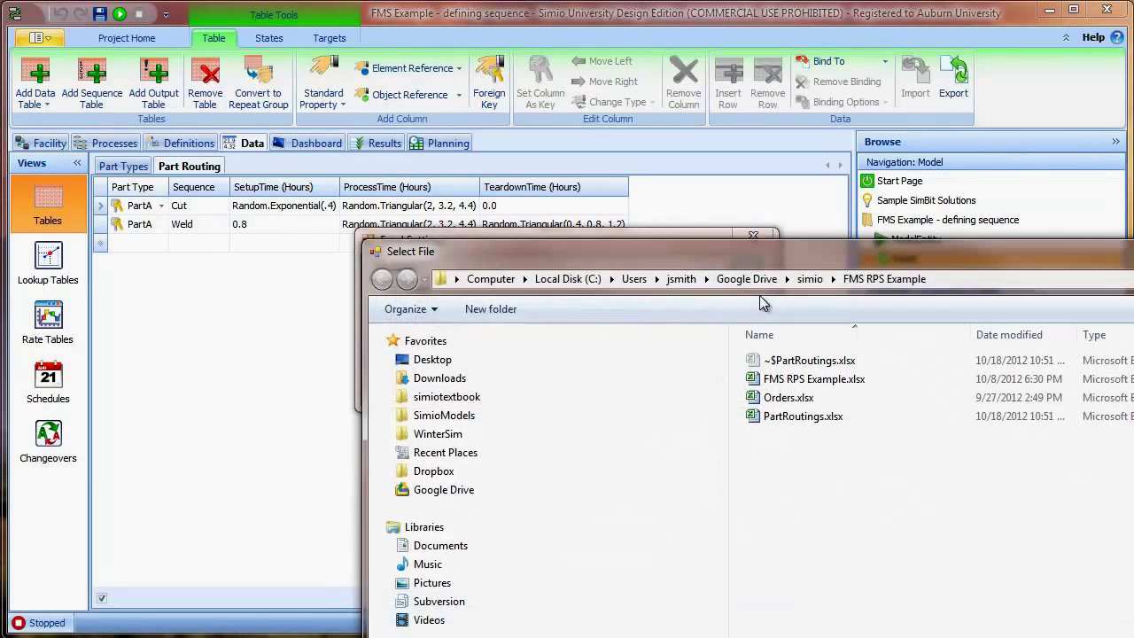
{"action": "left_click", "coordinate": [803, 419]}
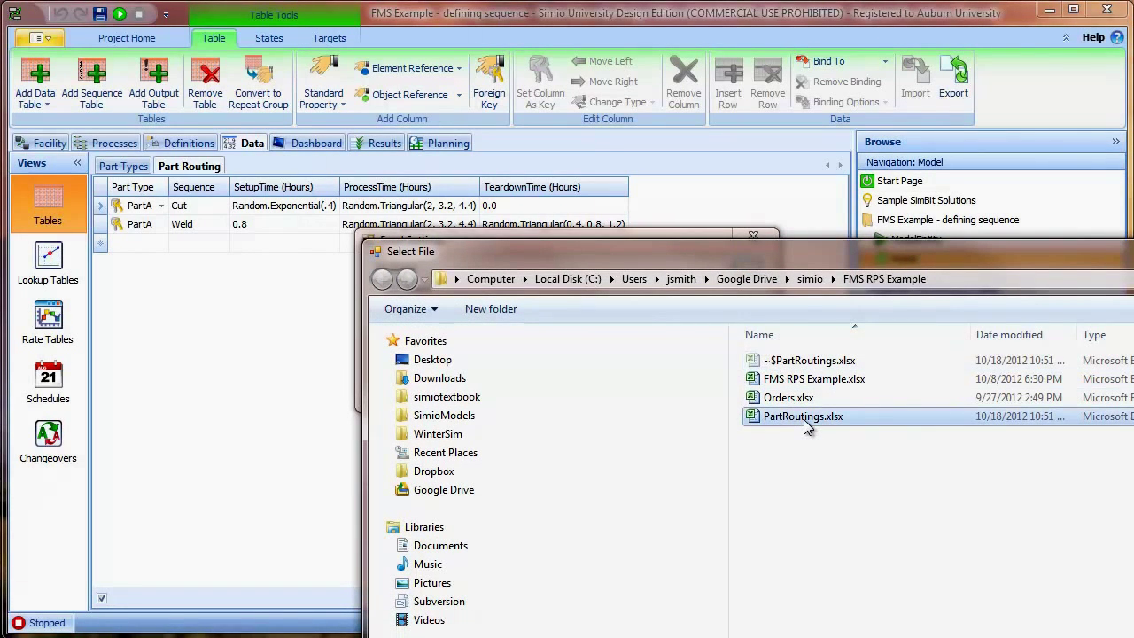
{"action": "left_click_drag", "start_coordinate": [886, 251], "coordinate": [616, 73]}
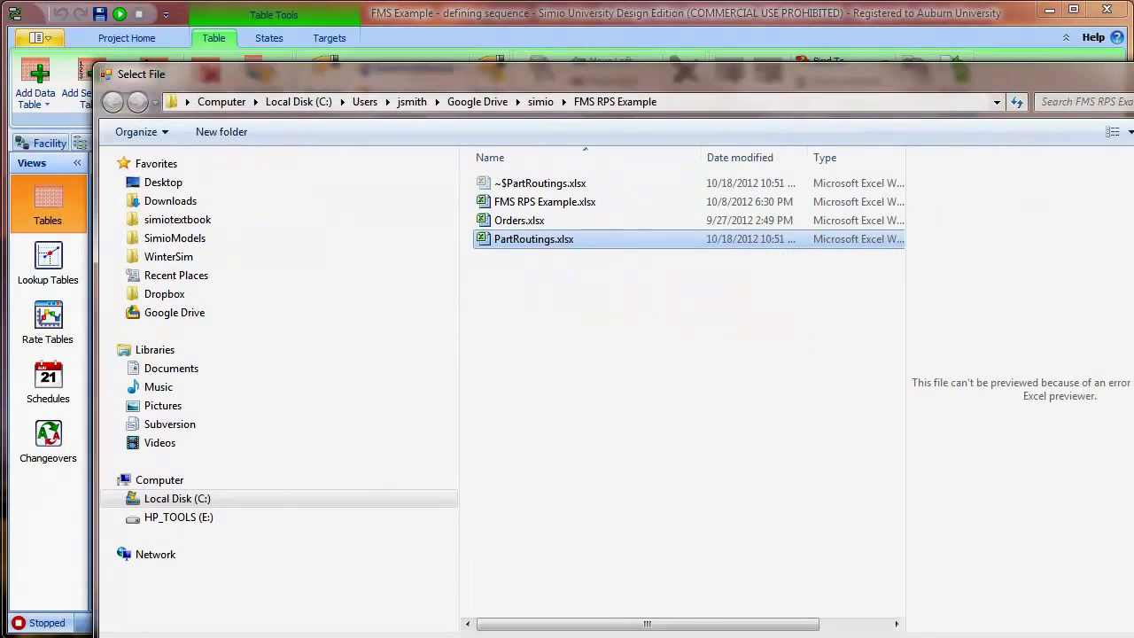
{"action": "key", "text": "Return"}
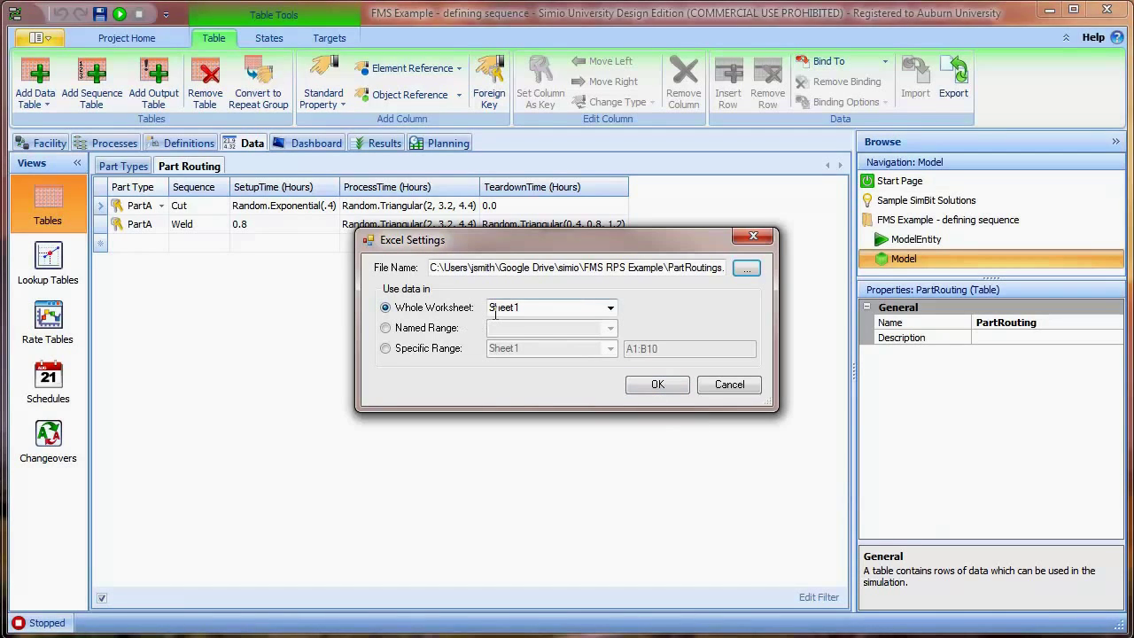
{"action": "left_click", "coordinate": [657, 385]}
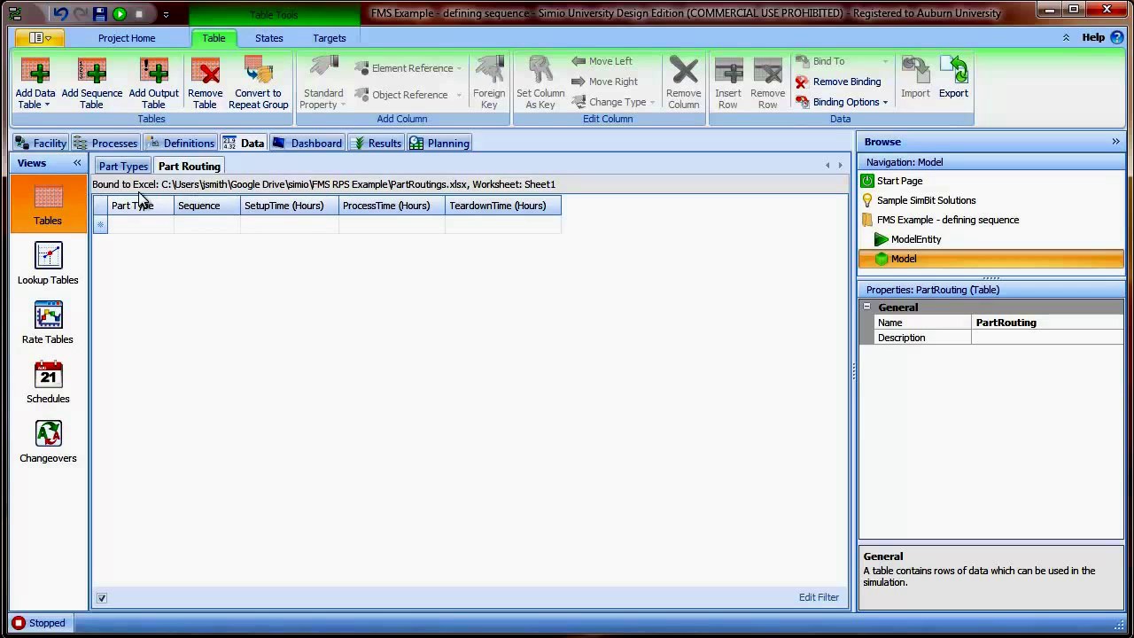
Set the Part Routing table's binding to manual import and import the routing data from the workbook
{"action": "left_click", "coordinate": [886, 103]}
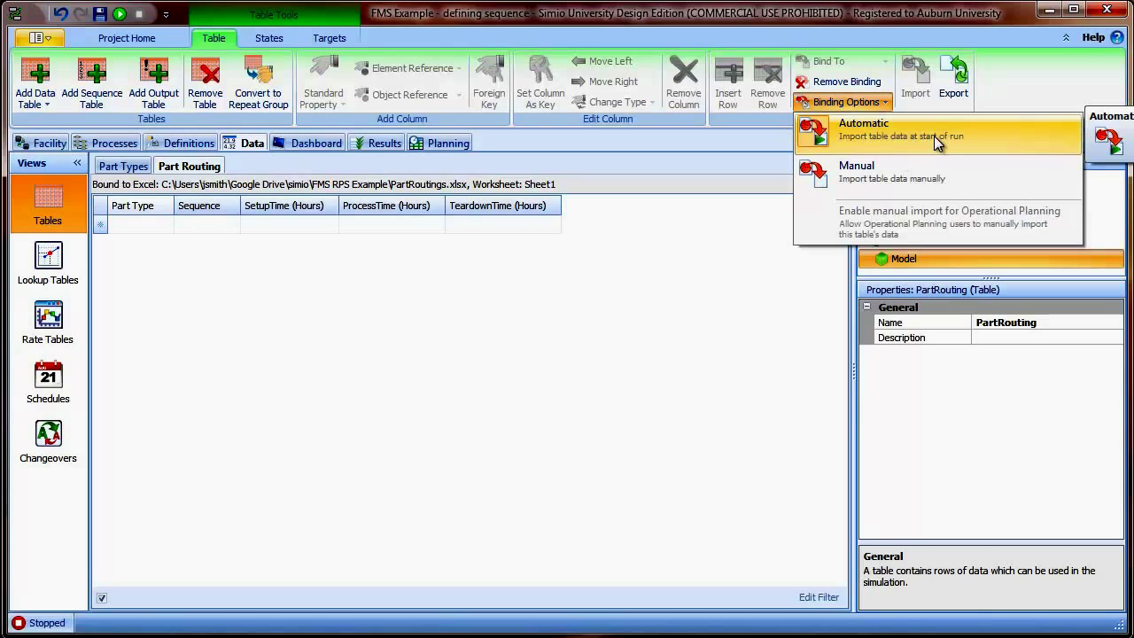
{"action": "left_click", "coordinate": [889, 173]}
{"action": "left_click", "coordinate": [915, 82]}
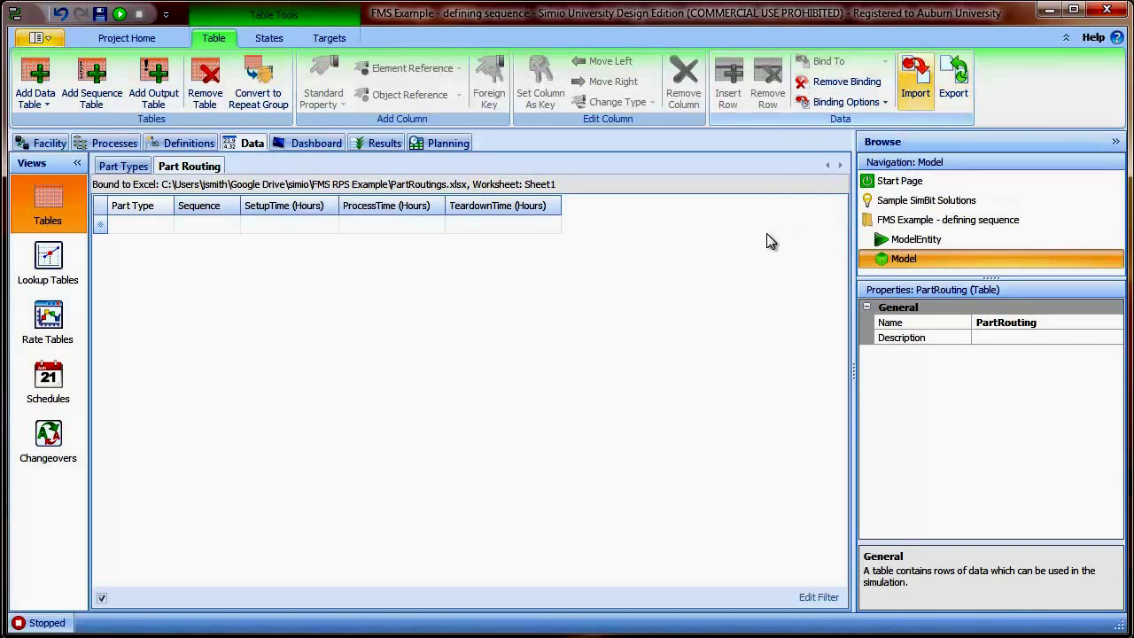
{"action": "left_click", "coordinate": [919, 88]}
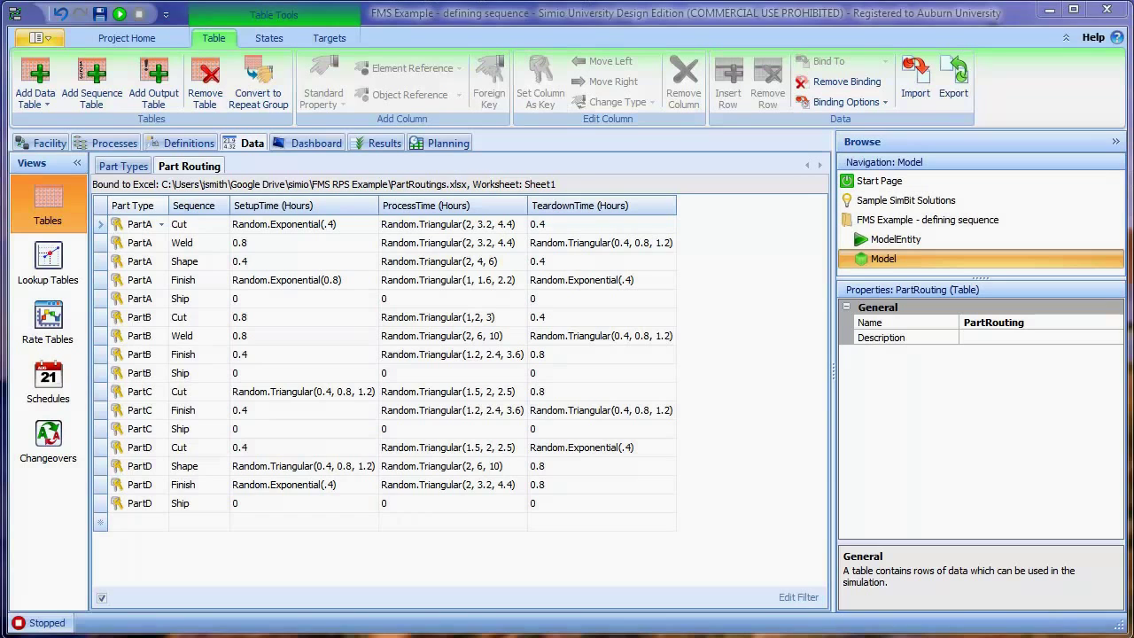
Compare the imported routing rows with PartRoutings.xlsx in Excel, and review the routings nested under PartA and PartB in the Part Types table
{"action": "key", "text": "alt+Tab"}
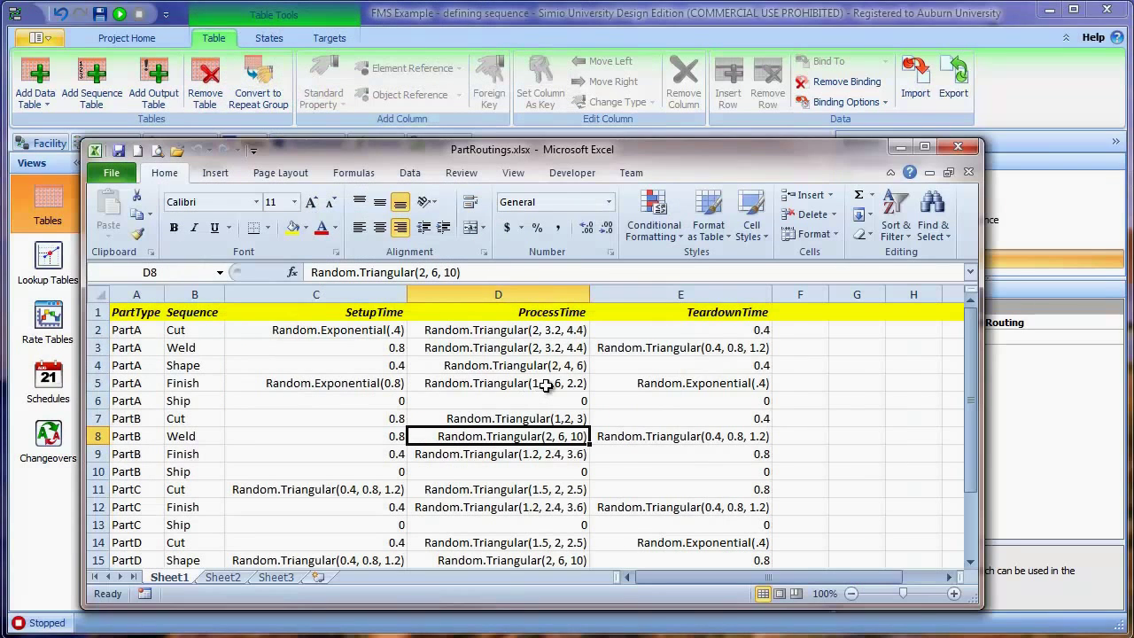
{"action": "left_click", "coordinate": [900, 147]}
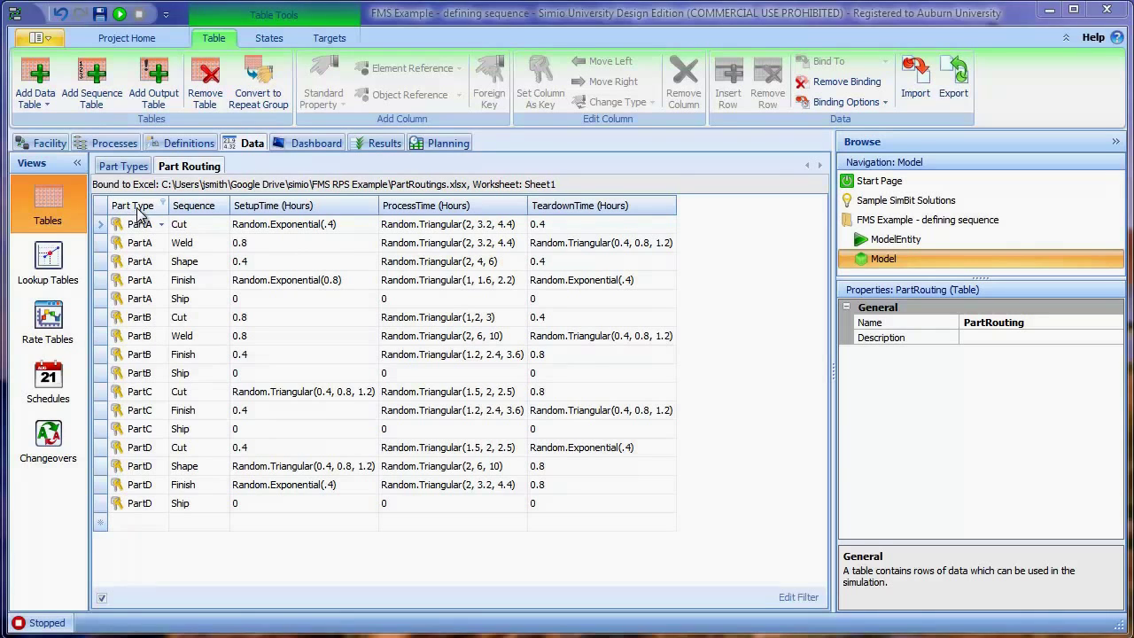
{"action": "left_click", "coordinate": [129, 170]}
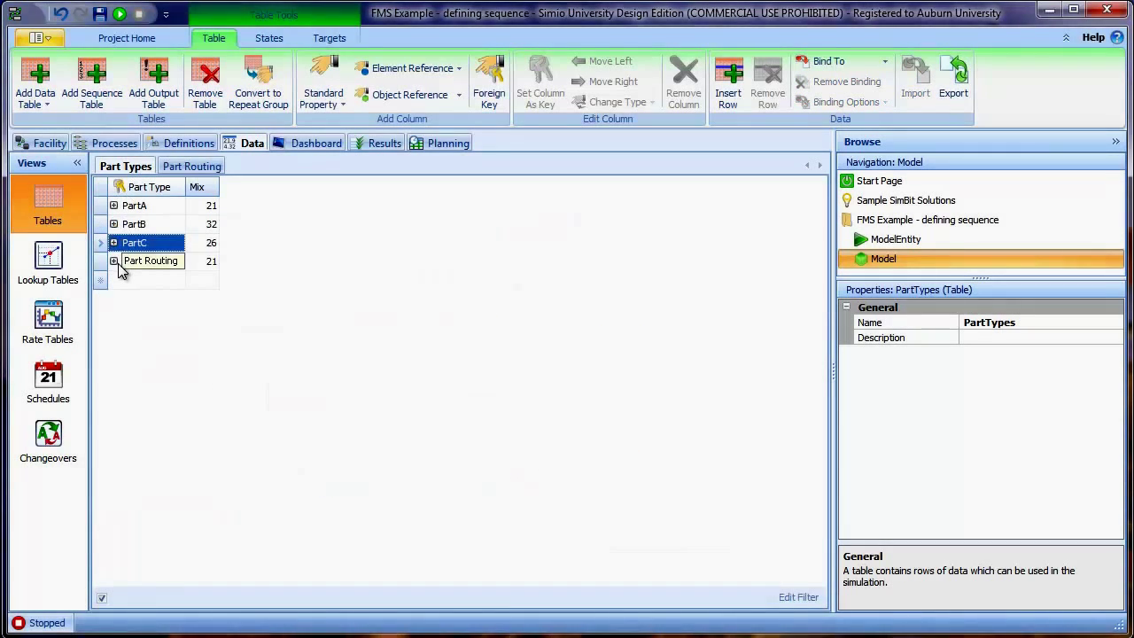
{"action": "left_click", "coordinate": [113, 206]}
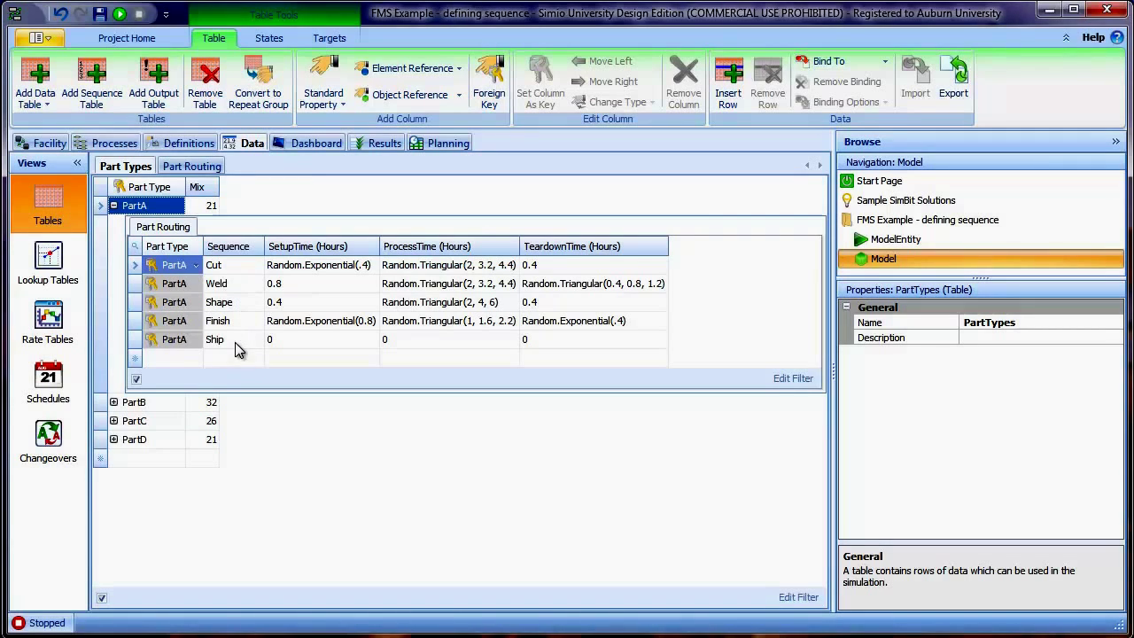
{"action": "left_click", "coordinate": [113, 205]}
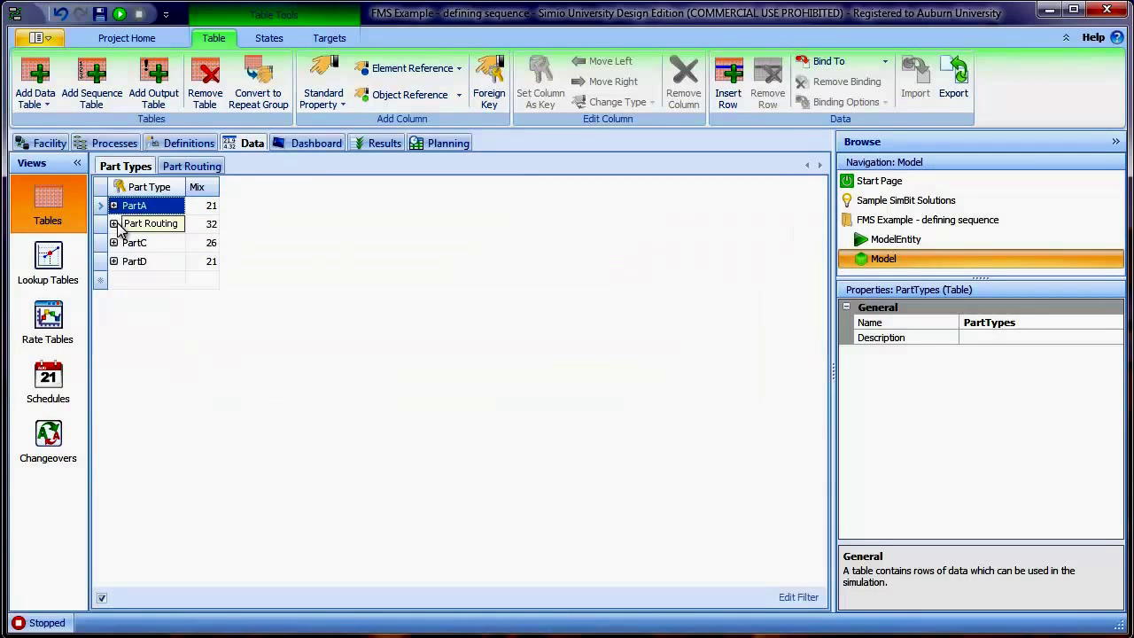
{"action": "left_click", "coordinate": [114, 224]}
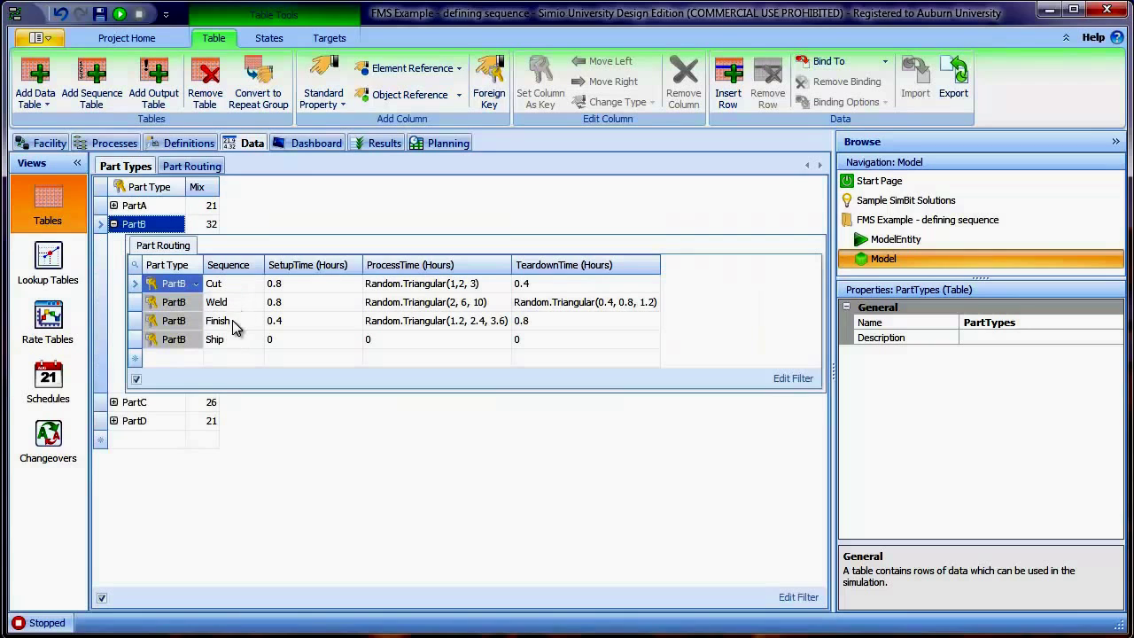
{"action": "left_click", "coordinate": [114, 224]}
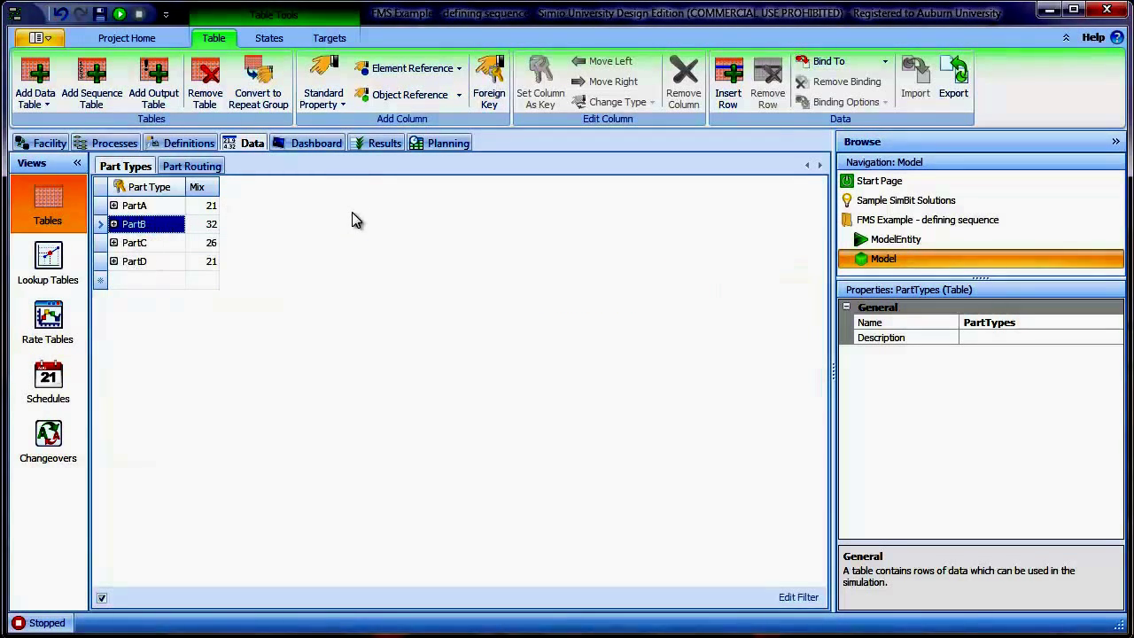
{"action": "left_click", "coordinate": [202, 165]}
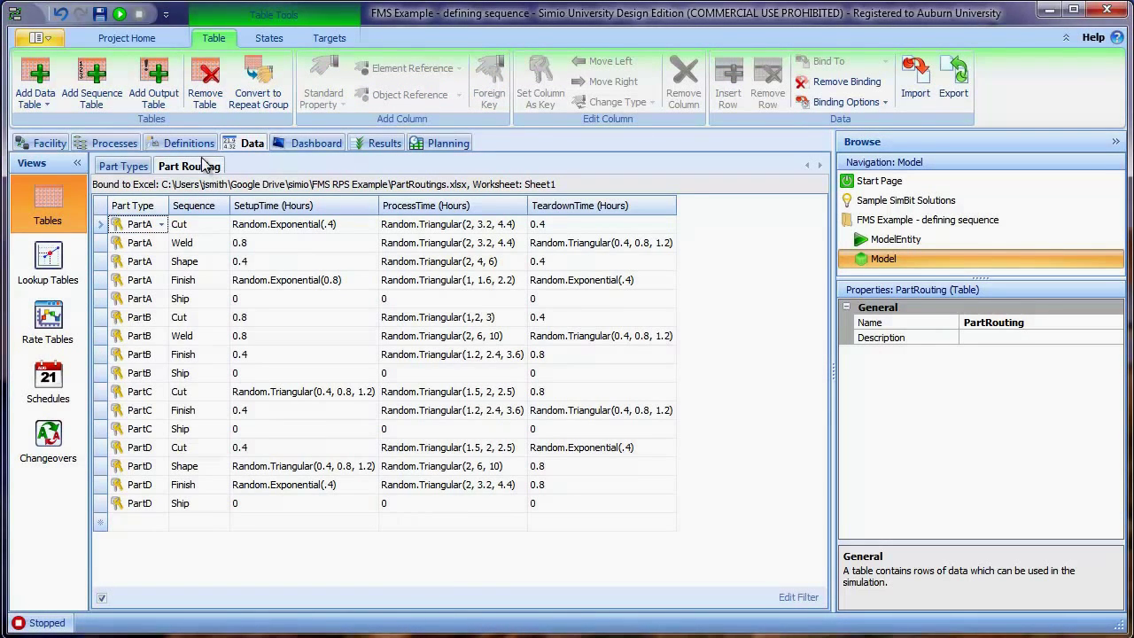
Set the Entity Destination Type of the PartArrivals output node to By Sequence in the facility model
{"action": "left_click", "coordinate": [61, 147]}
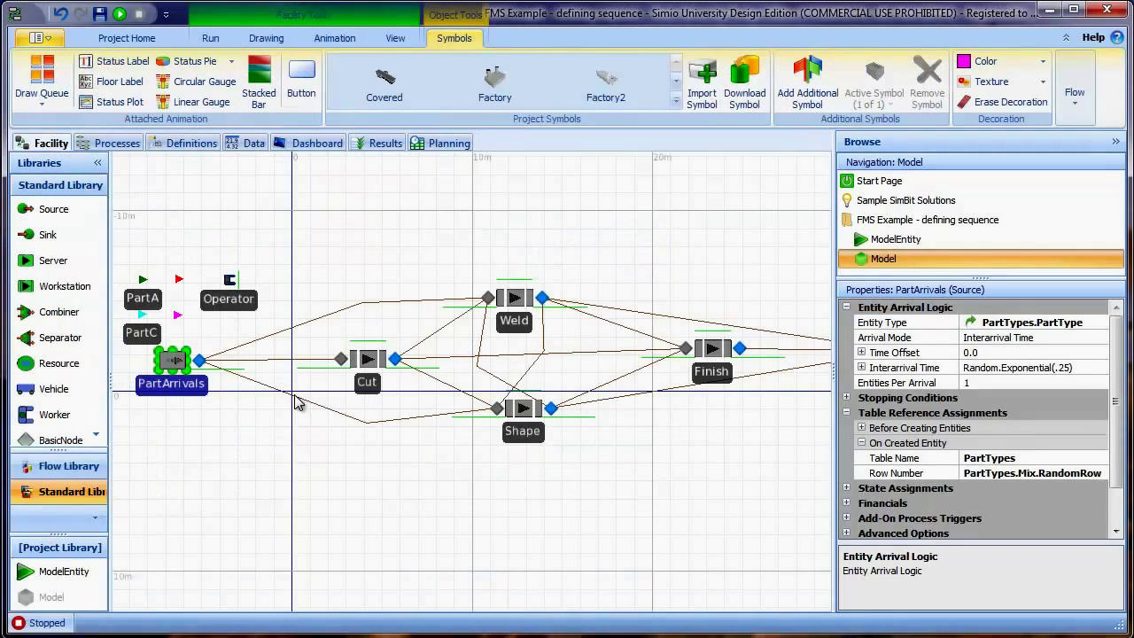
{"action": "left_click", "coordinate": [202, 361]}
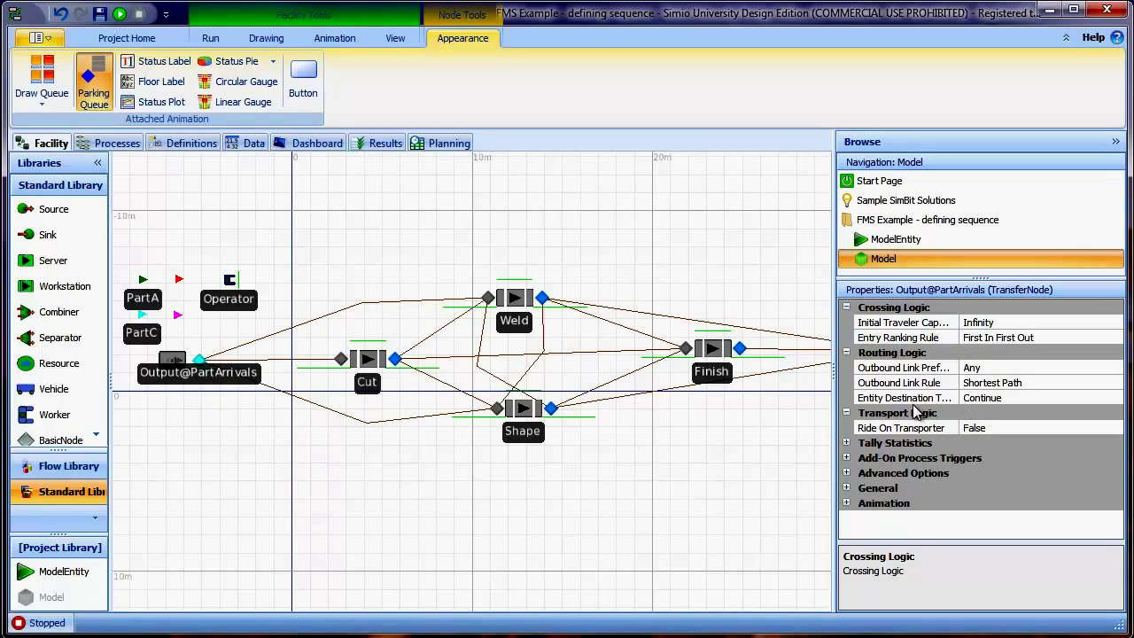
{"action": "left_click_drag", "start_coordinate": [840, 391], "coordinate": [820, 393]}
{"action": "left_click", "coordinate": [1014, 396]}
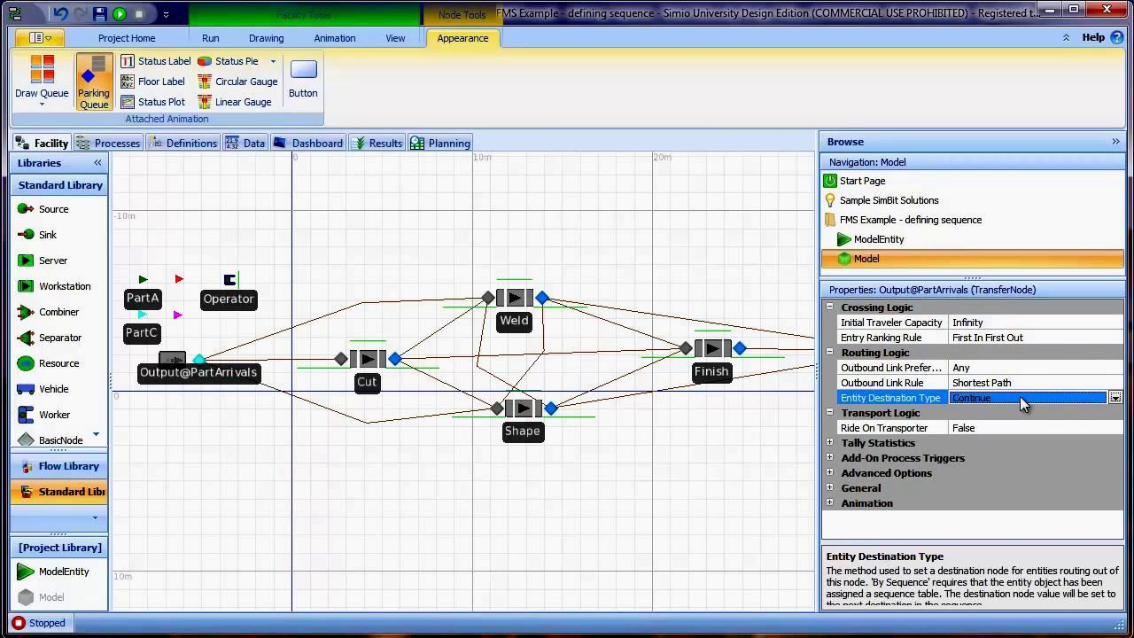
{"action": "left_click", "coordinate": [1115, 398]}
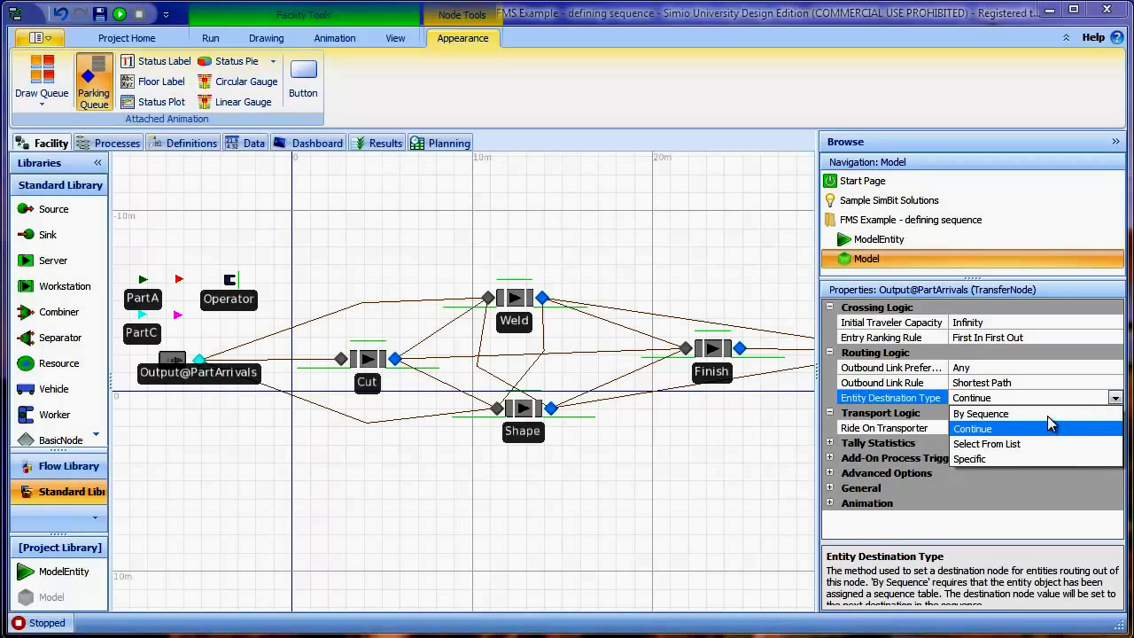
{"action": "left_click", "coordinate": [1048, 417]}
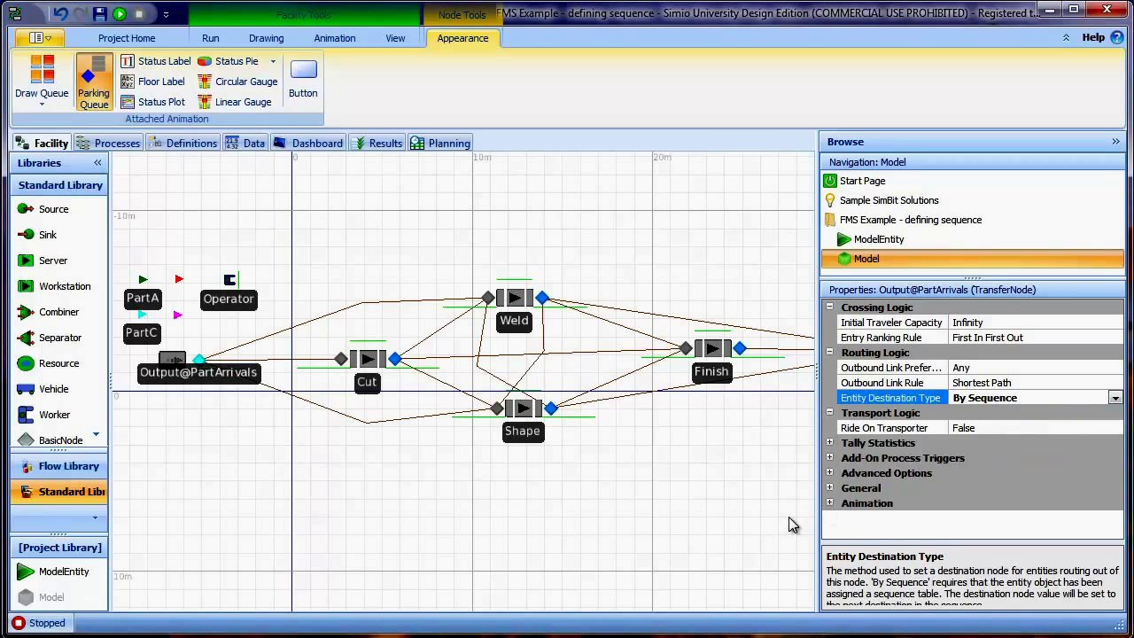
Set the Entity Destination Type of the Cut, Weld, Shape and Finish output nodes together to By Sequence
{"action": "left_click_drag", "start_coordinate": [816, 370], "coordinate": [898, 370]}
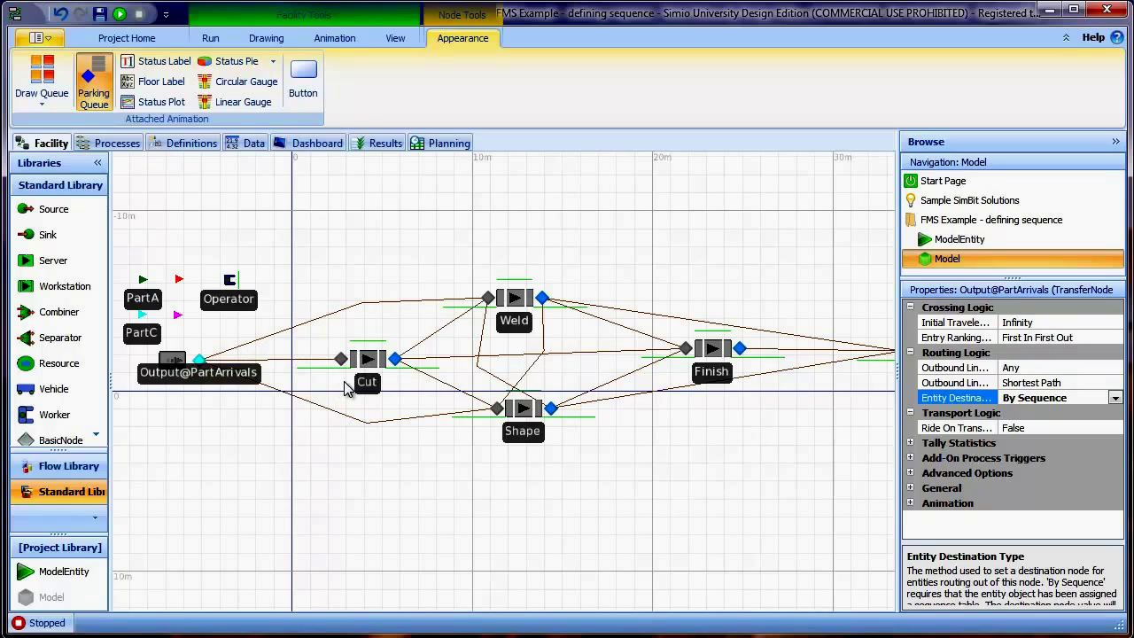
{"action": "left_click", "coordinate": [396, 361]}
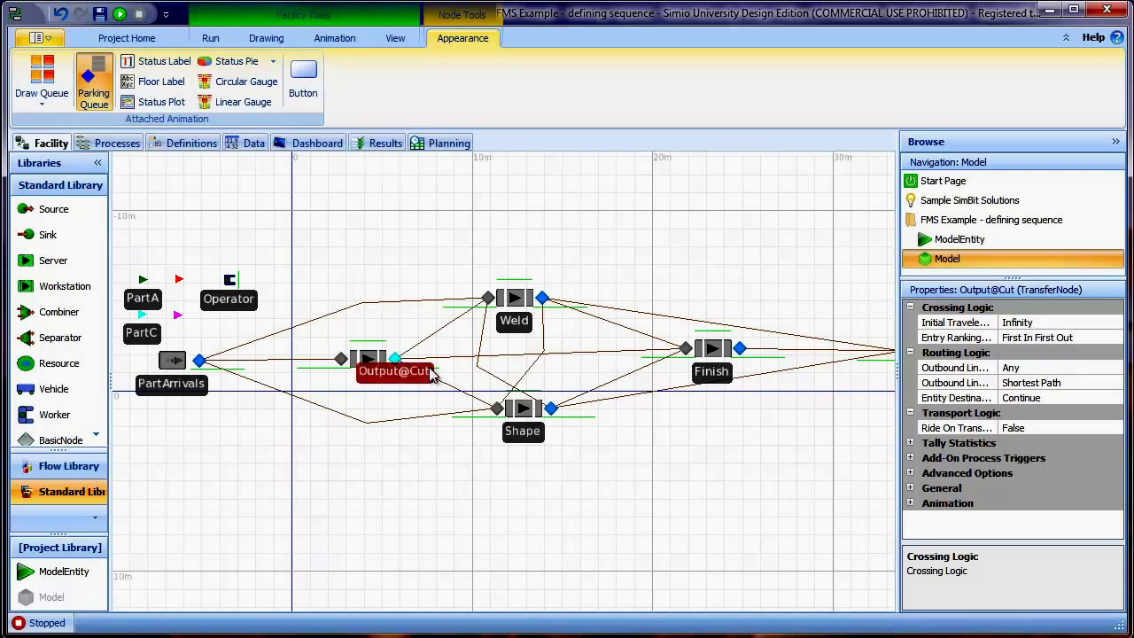
{"action": "left_click", "coordinate": [543, 299], "text": "ctrl"}
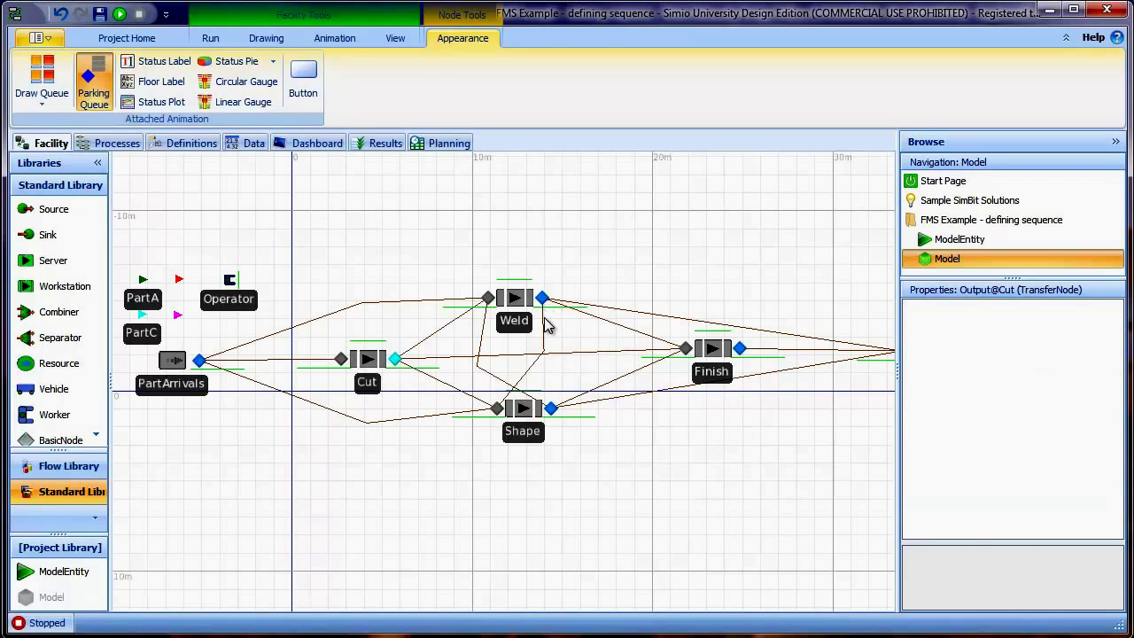
{"action": "left_click", "coordinate": [550, 408], "text": "ctrl"}
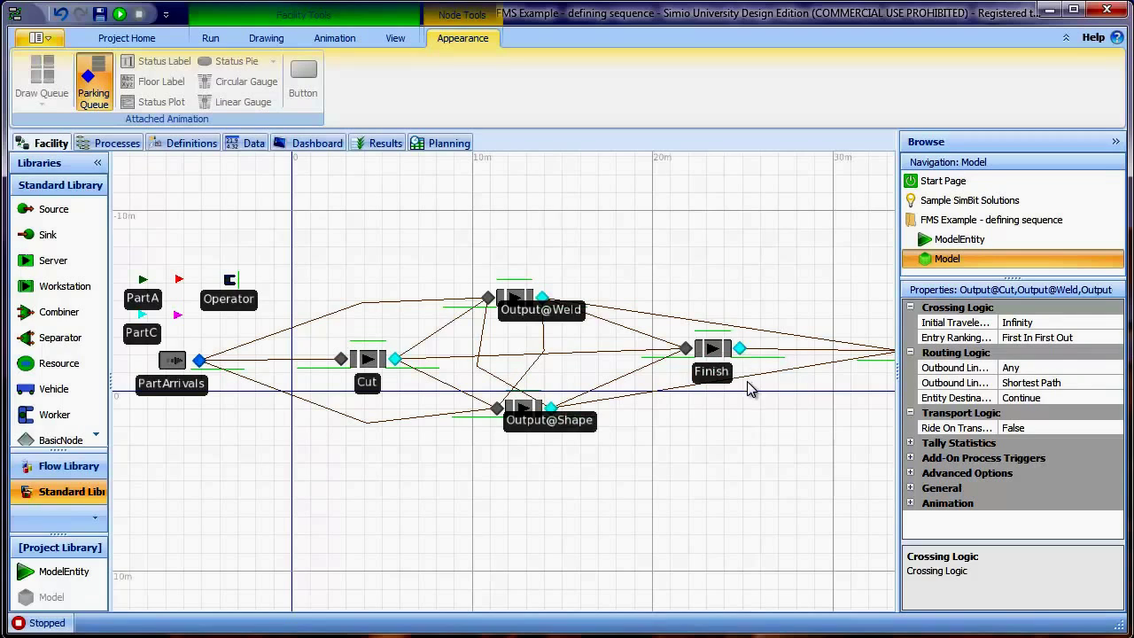
{"action": "left_click", "coordinate": [1063, 399]}
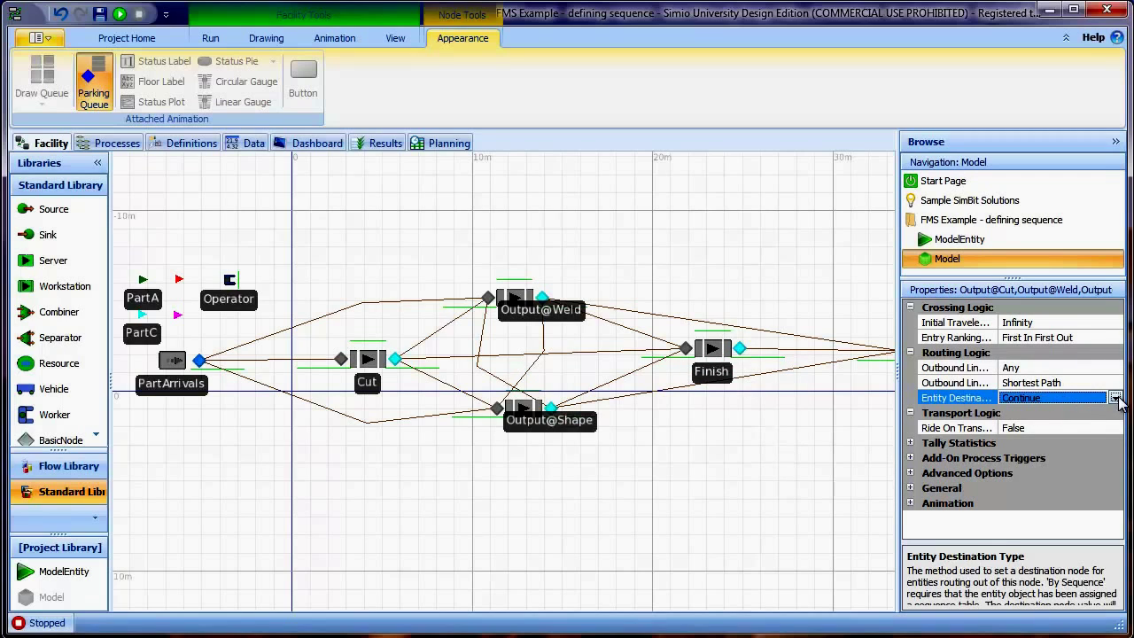
{"action": "left_click", "coordinate": [1114, 398]}
{"action": "left_click", "coordinate": [1045, 414]}
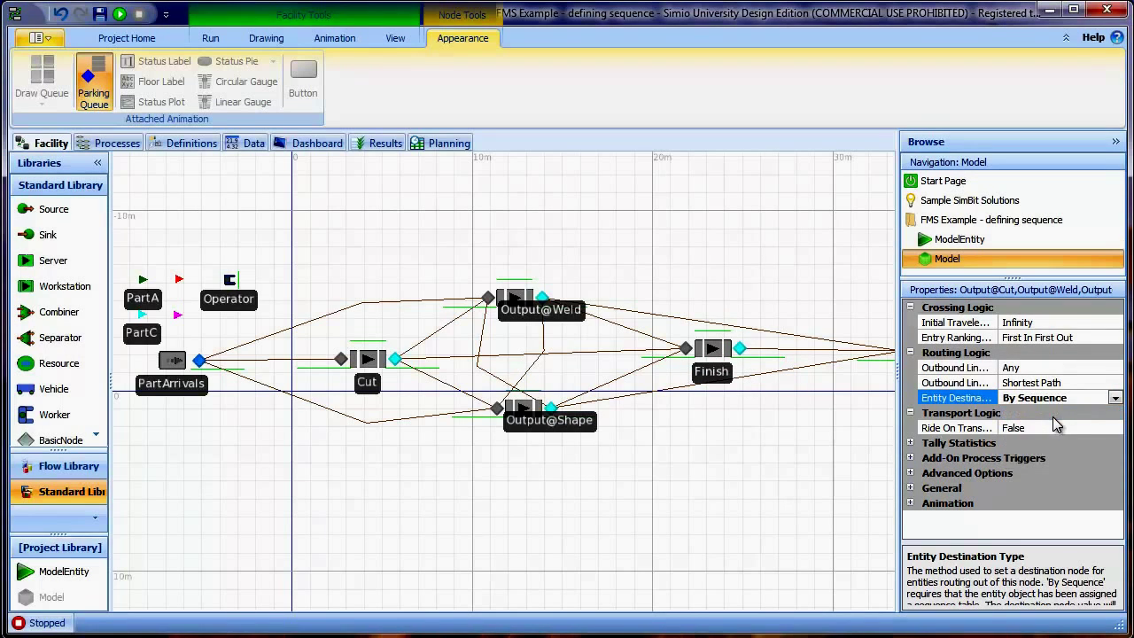
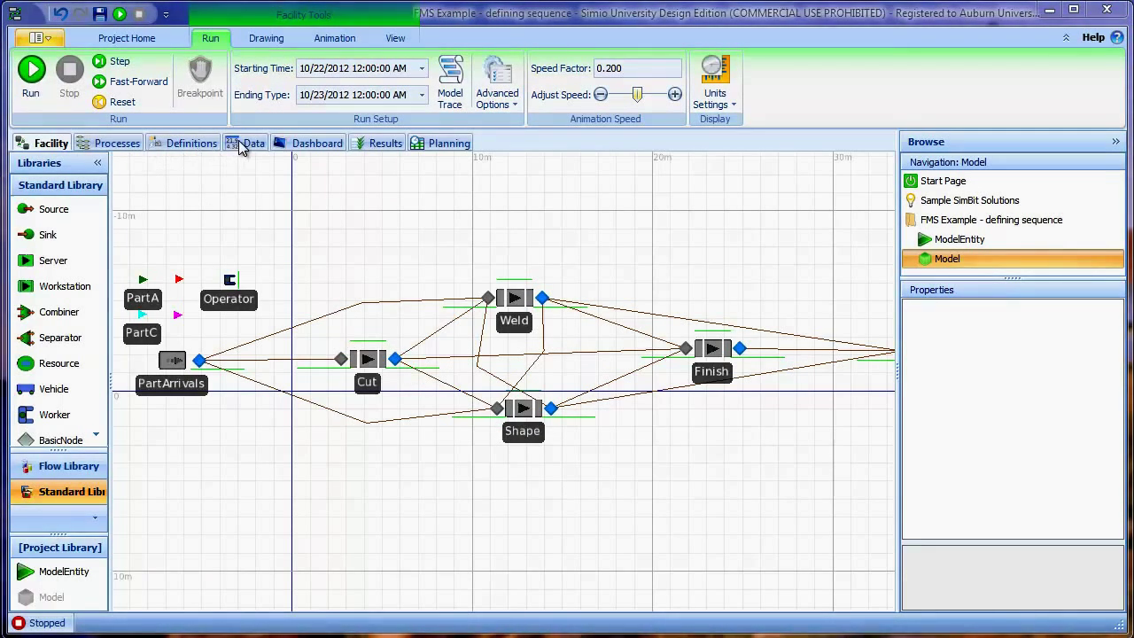
Review the Part Routing table's time columns, and set the Cut workstation's Setup Time to PartRouting.SetupTime in the facility model
{"action": "left_click", "coordinate": [241, 143]}
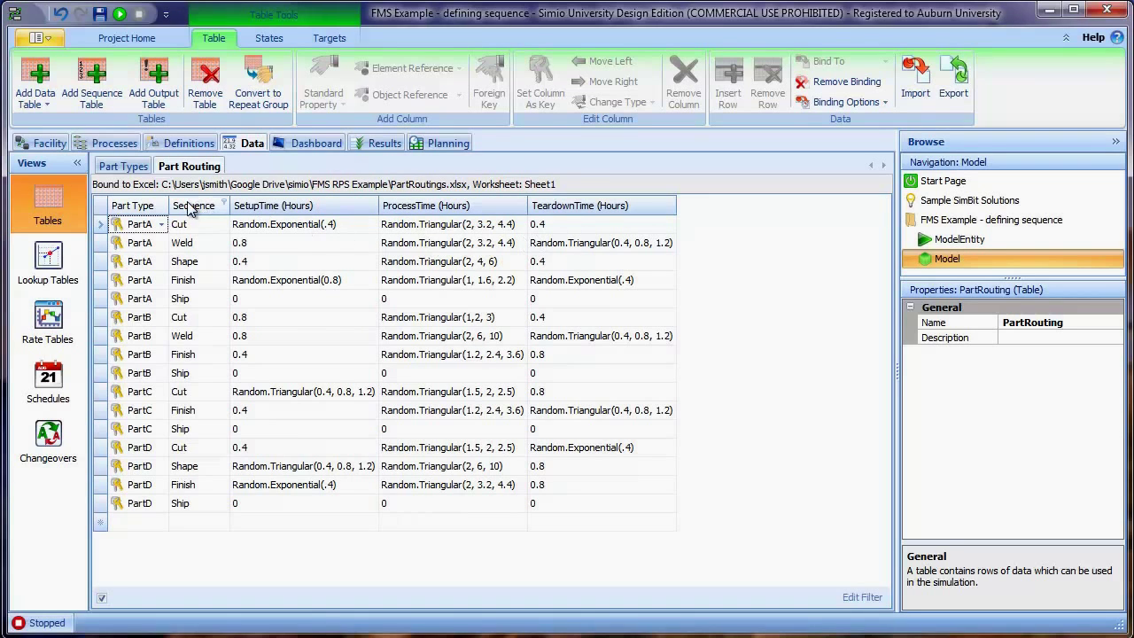
{"action": "left_click", "coordinate": [50, 143]}
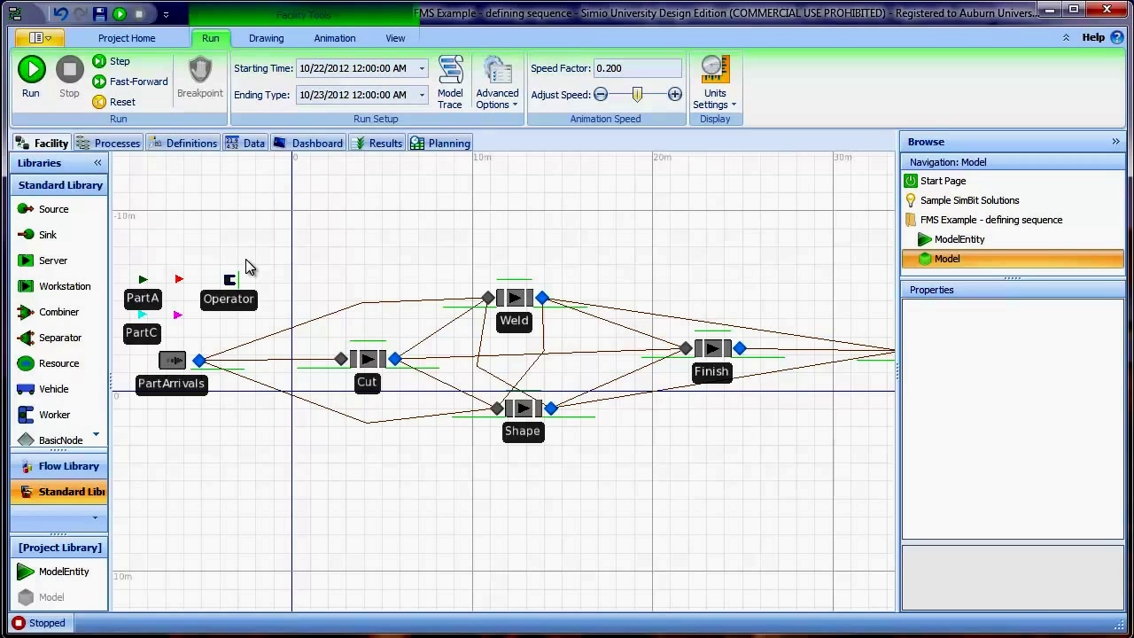
{"action": "left_click", "coordinate": [365, 360]}
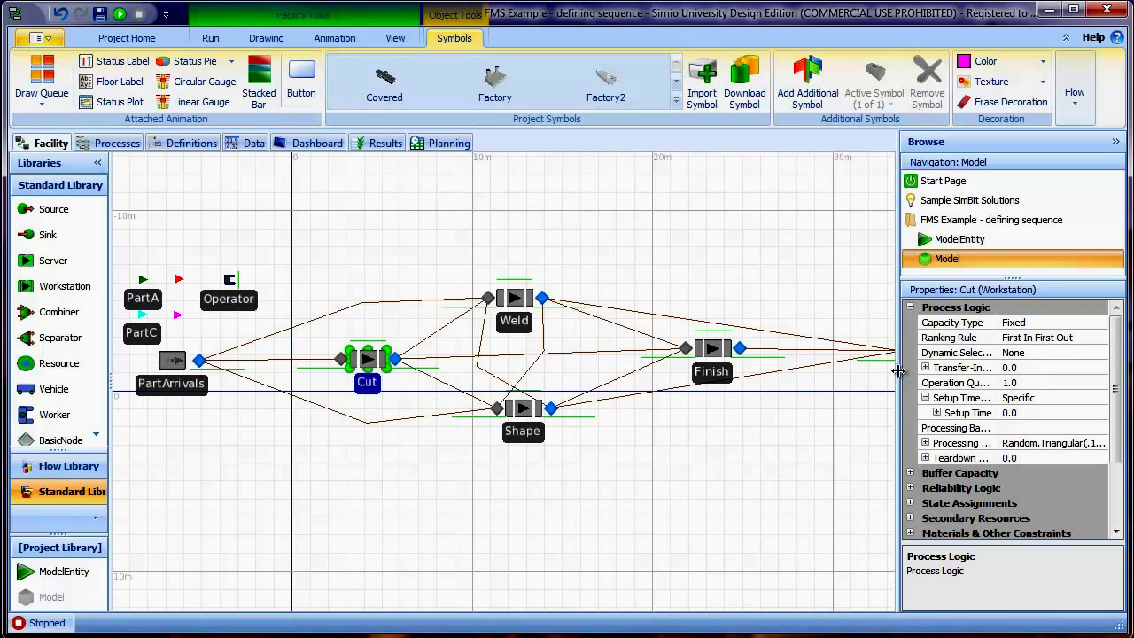
{"action": "left_click_drag", "start_coordinate": [895, 375], "coordinate": [737, 376]}
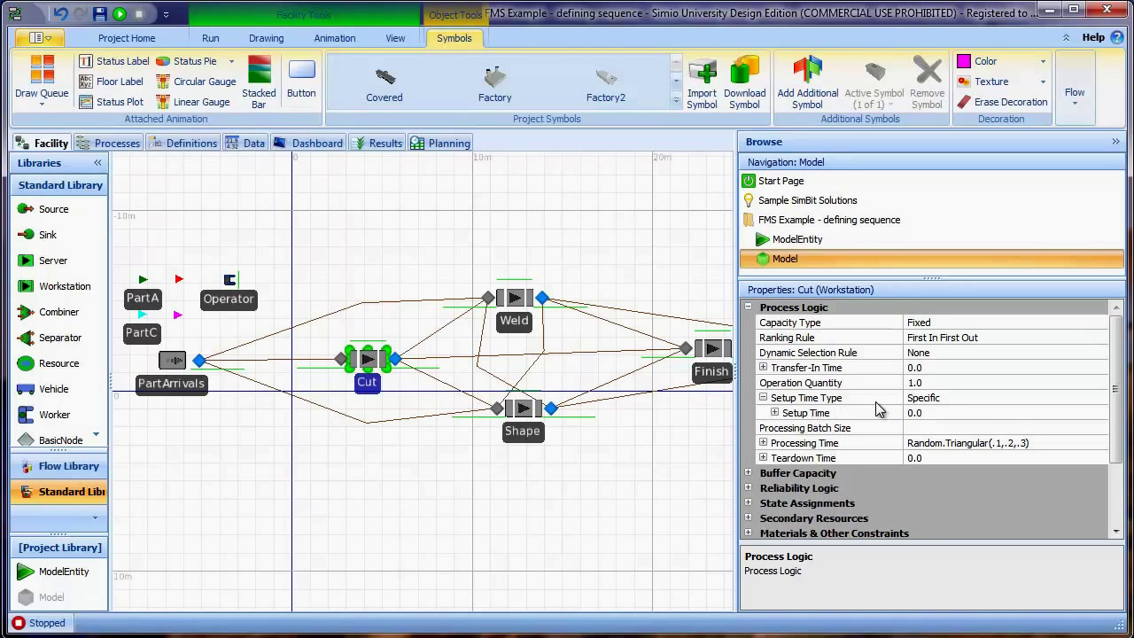
{"action": "left_click", "coordinate": [936, 413]}
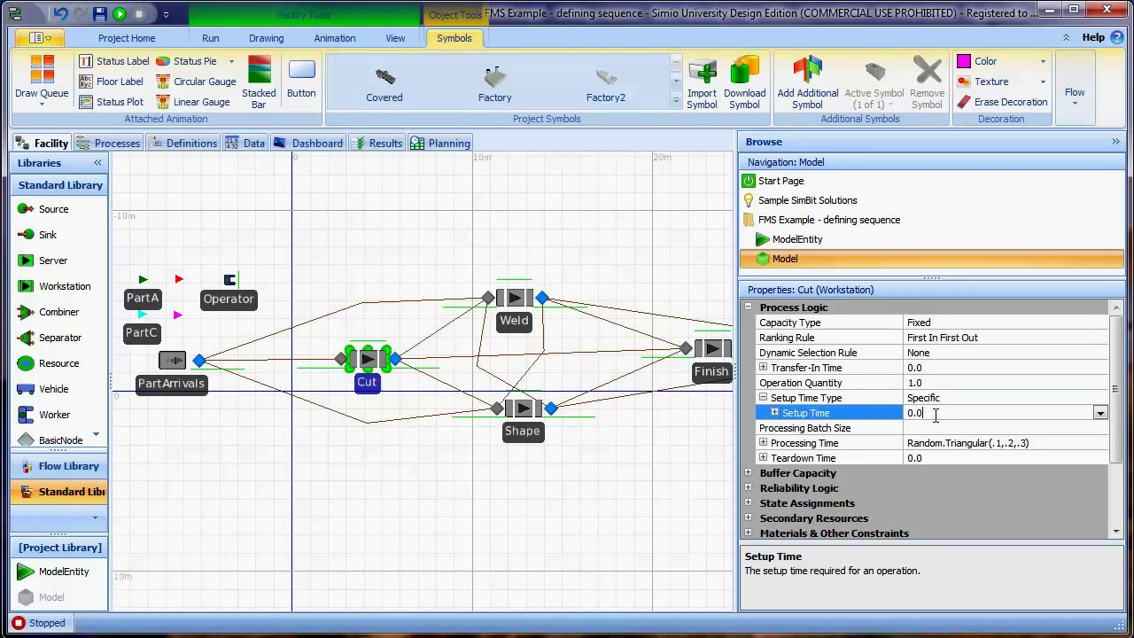
{"action": "left_click_drag", "start_coordinate": [935, 412], "coordinate": [902, 413]}
{"action": "key", "text": "BackSpace"}
{"action": "type", "text": "PartRouting.SetupTime"}
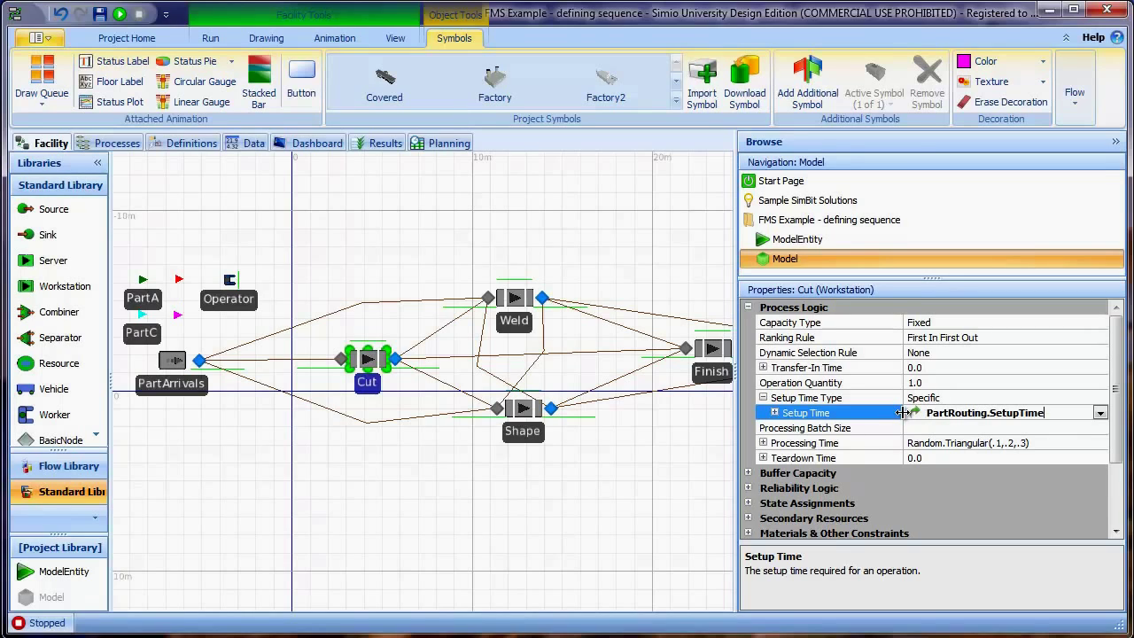
{"action": "key", "text": "Return"}
Set the Cut workstation's Processing Batch Size to 1 and its Processing Time to PartRouting.ProcessTime
{"action": "left_click", "coordinate": [994, 429]}
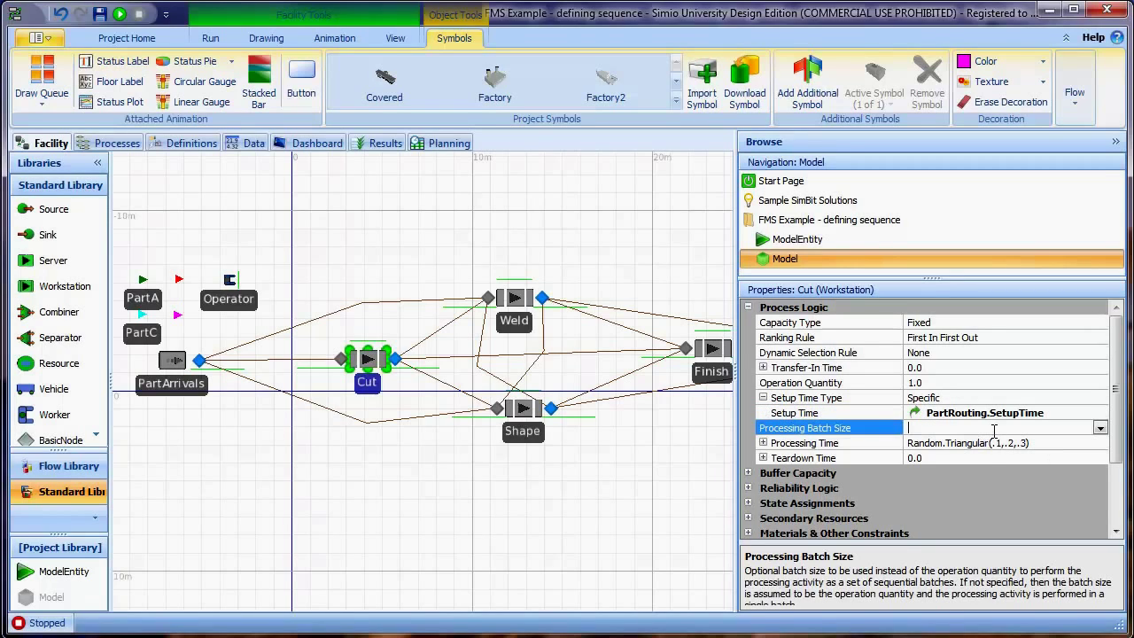
{"action": "type", "text": "1"}
{"action": "left_click", "coordinate": [1014, 443]}
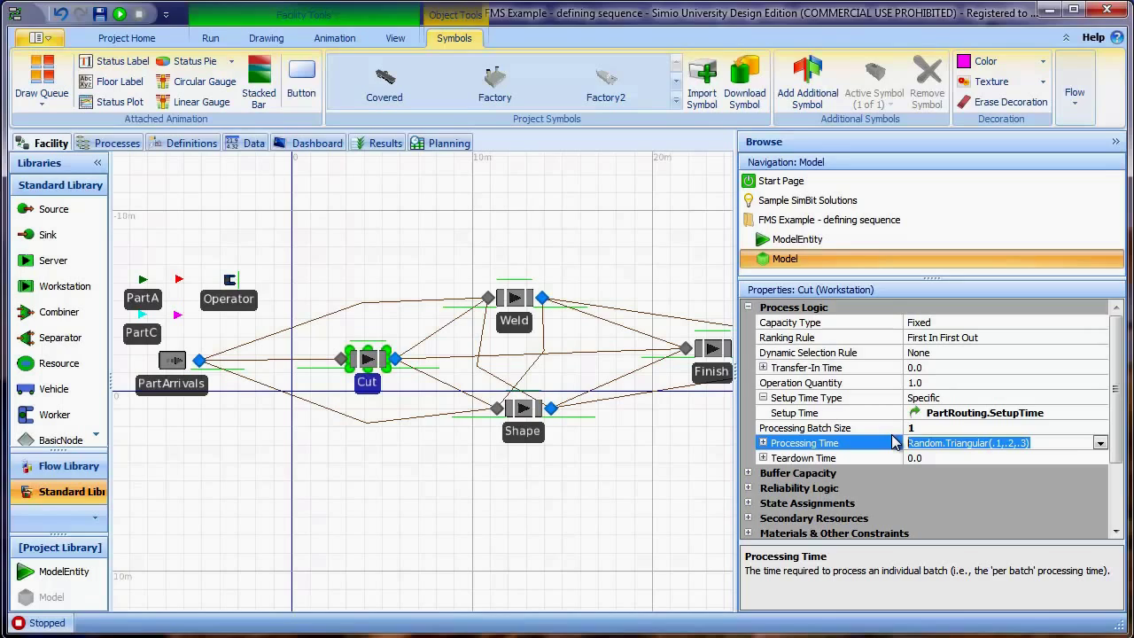
{"action": "type", "text": "PartRout"}
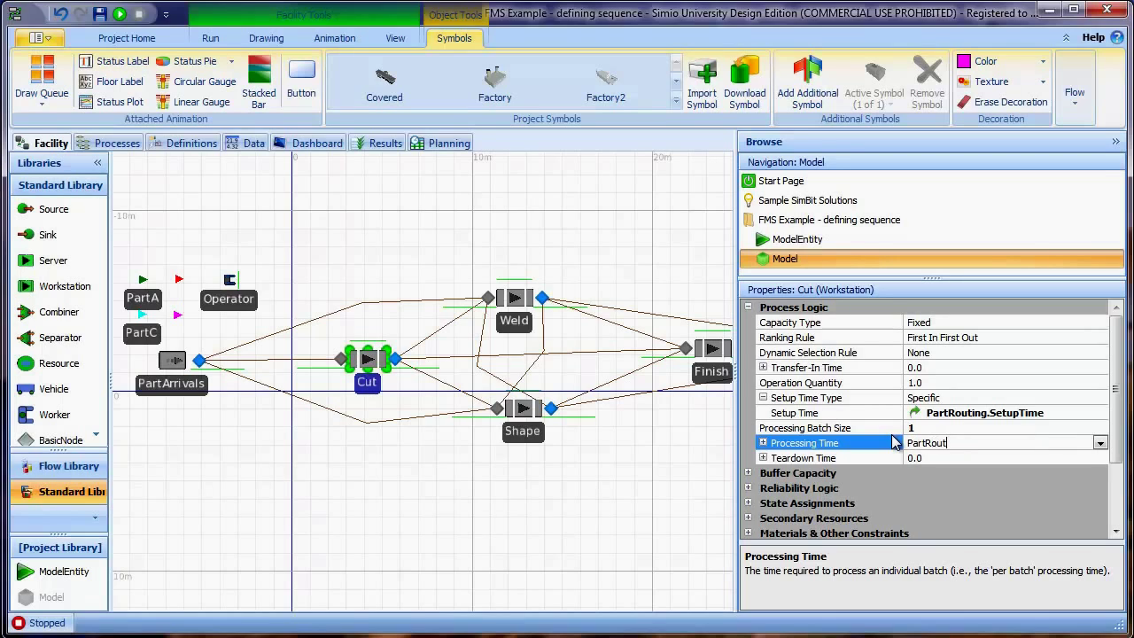
{"action": "type", "text": "ing.ProcessTime"}
{"action": "key", "text": "Return"}
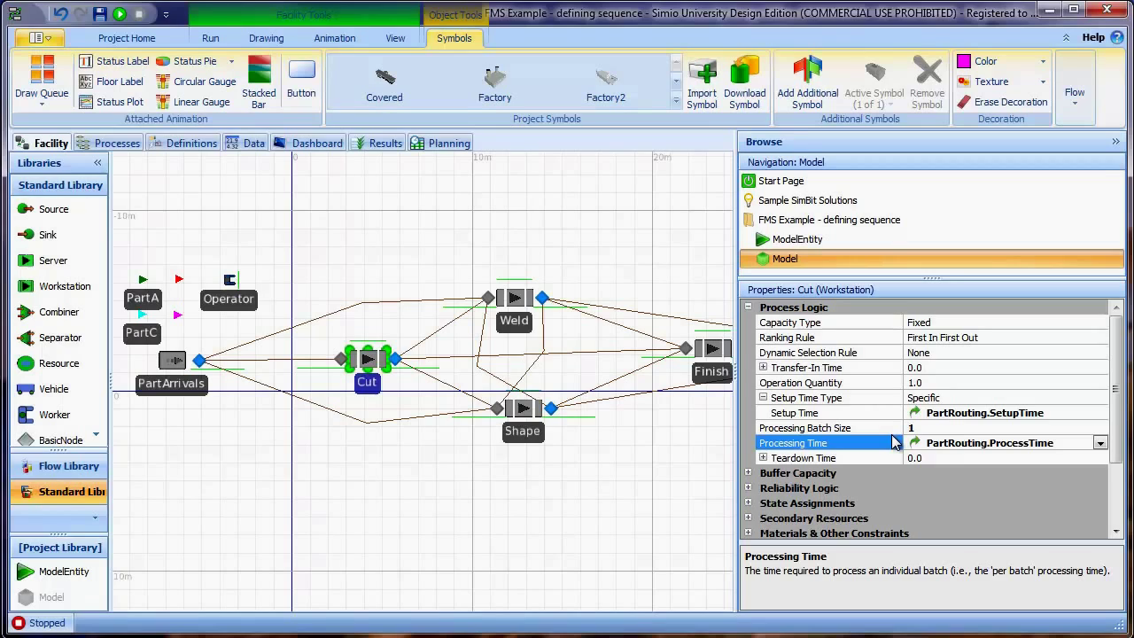
Set the Cut workstation's Teardown Time to PartRouting.TeardownTime
{"action": "left_click", "coordinate": [895, 459]}
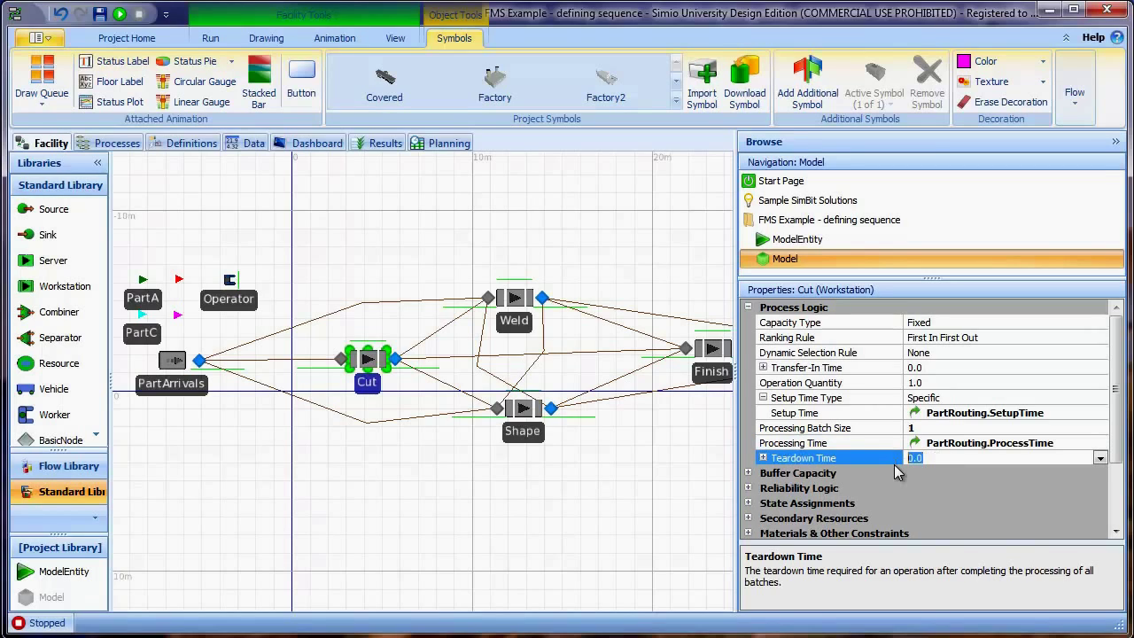
{"action": "type", "text": "PartRouting.TeardownTime"}
{"action": "key", "text": "Return"}
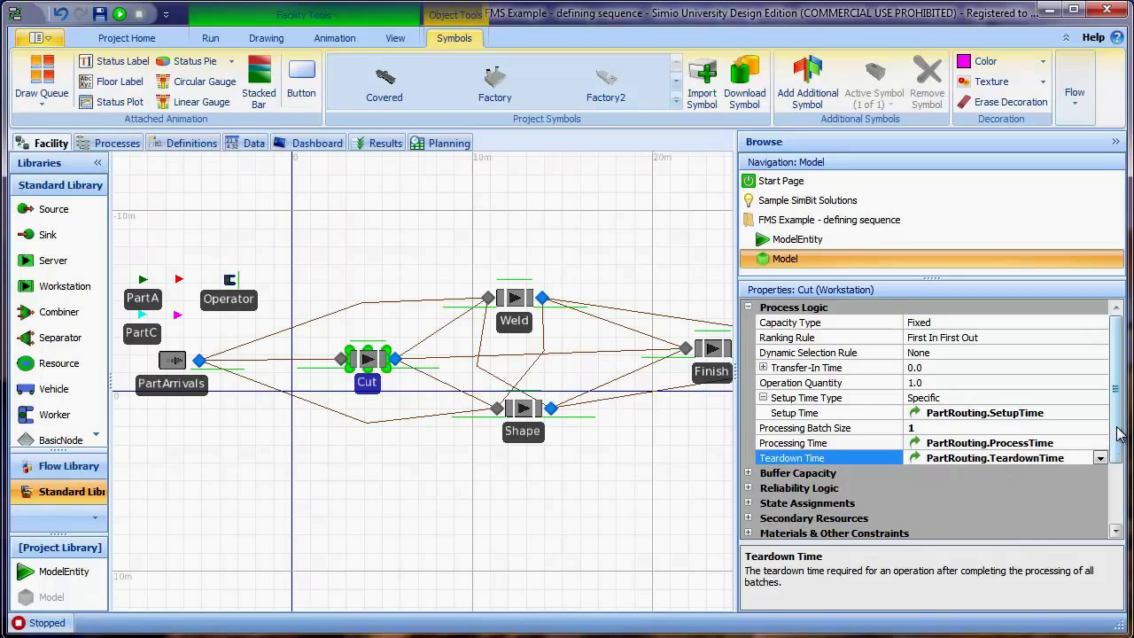
Add a secondary resource to the Cut workstation with Operator as its specific object
{"action": "scroll", "coordinate": [1118, 434], "scroll_direction": "down", "scroll_amount": 2}
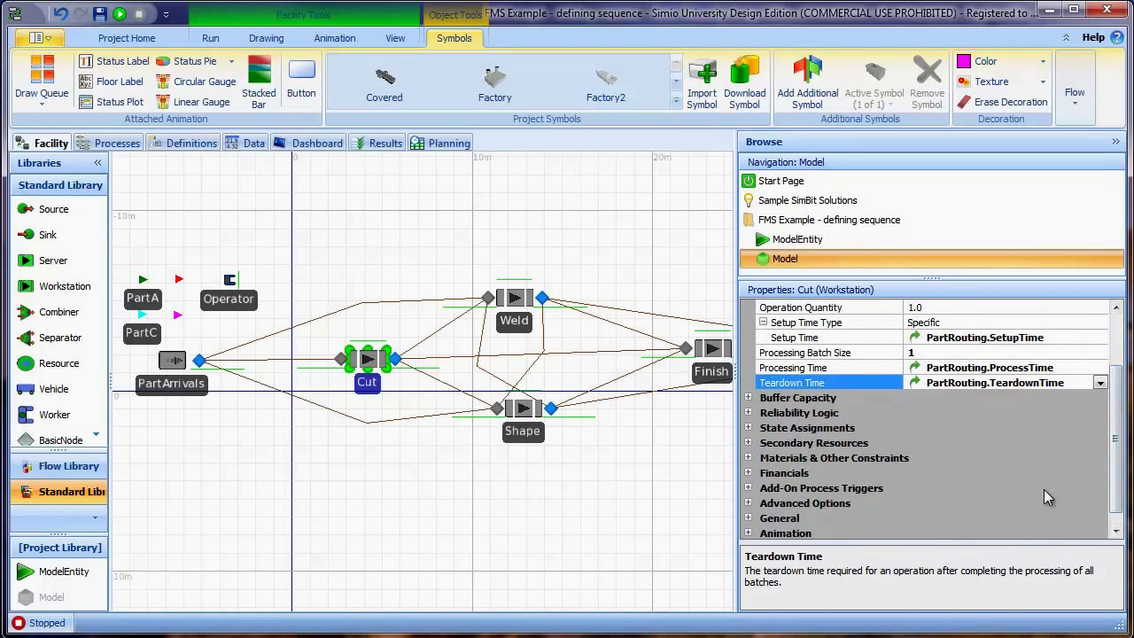
{"action": "left_click", "coordinate": [748, 445]}
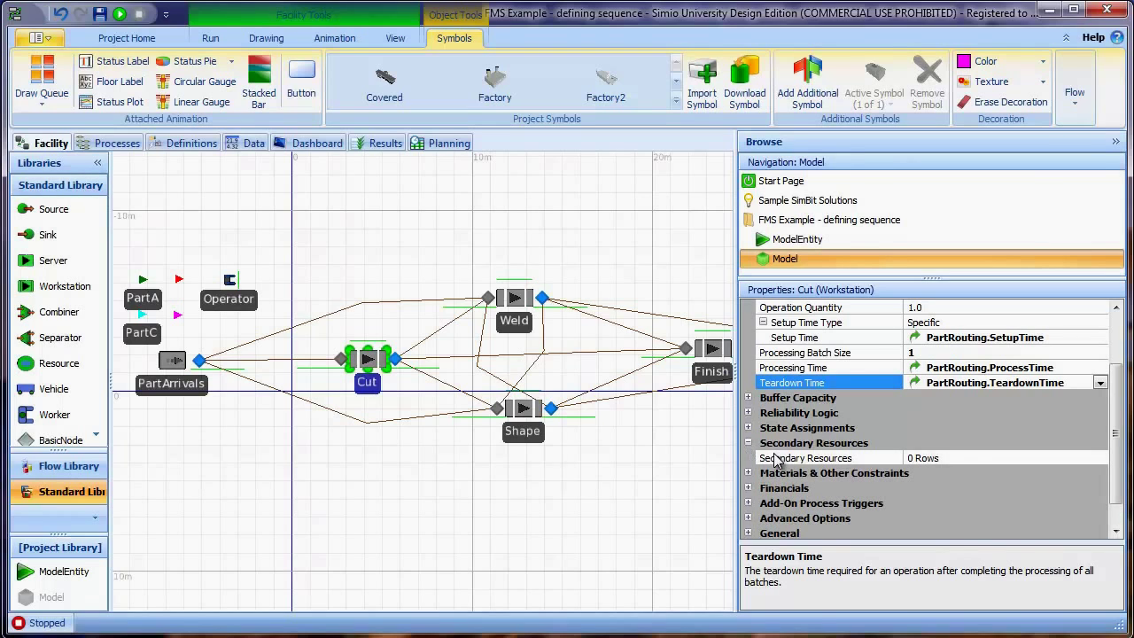
{"action": "left_click", "coordinate": [965, 456]}
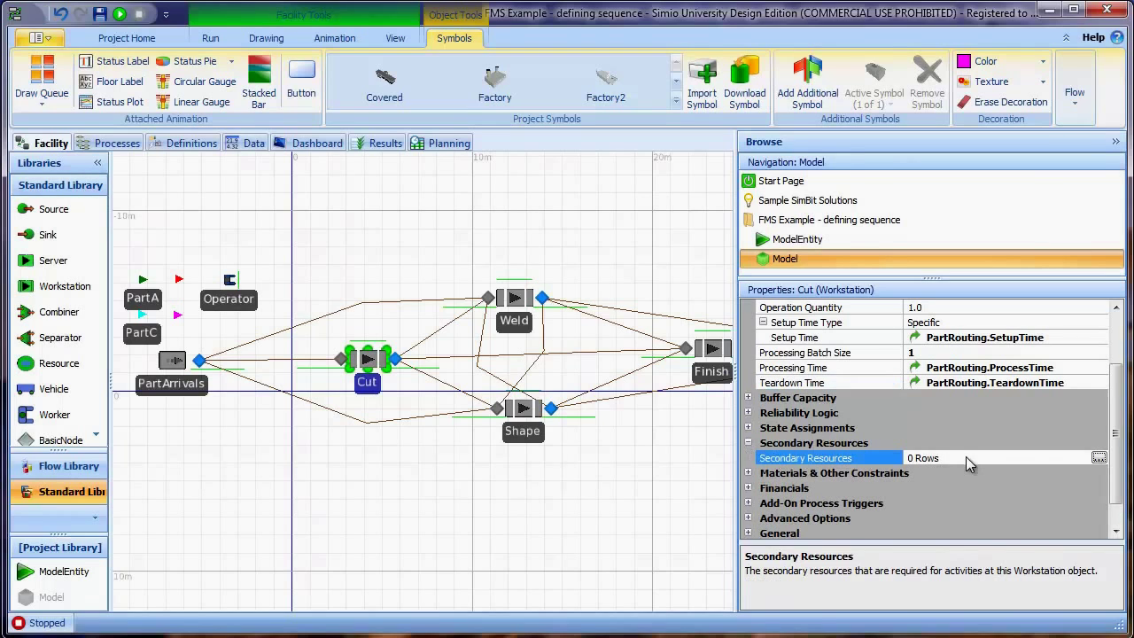
{"action": "left_click", "coordinate": [1098, 458]}
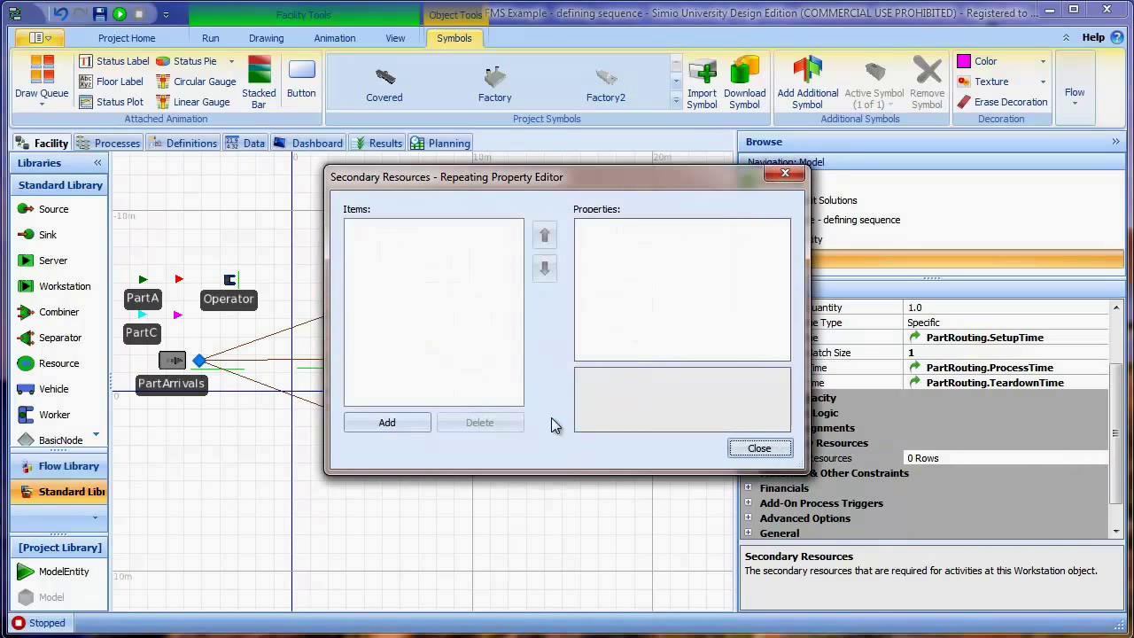
{"action": "left_click", "coordinate": [416, 424]}
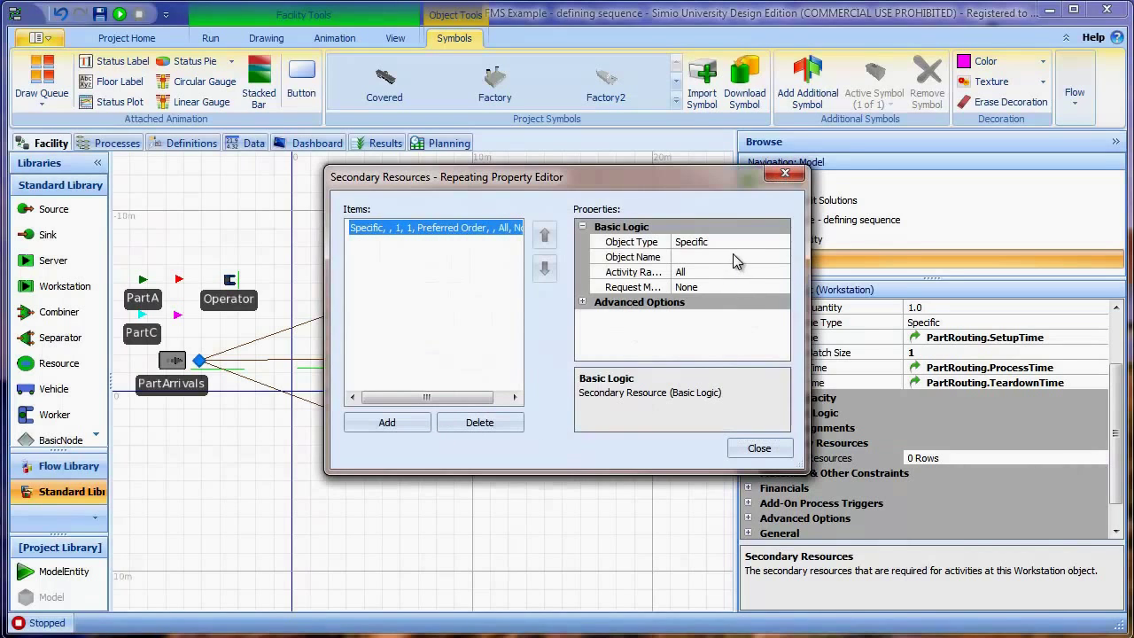
{"action": "left_click", "coordinate": [732, 257]}
{"action": "left_click", "coordinate": [782, 257]}
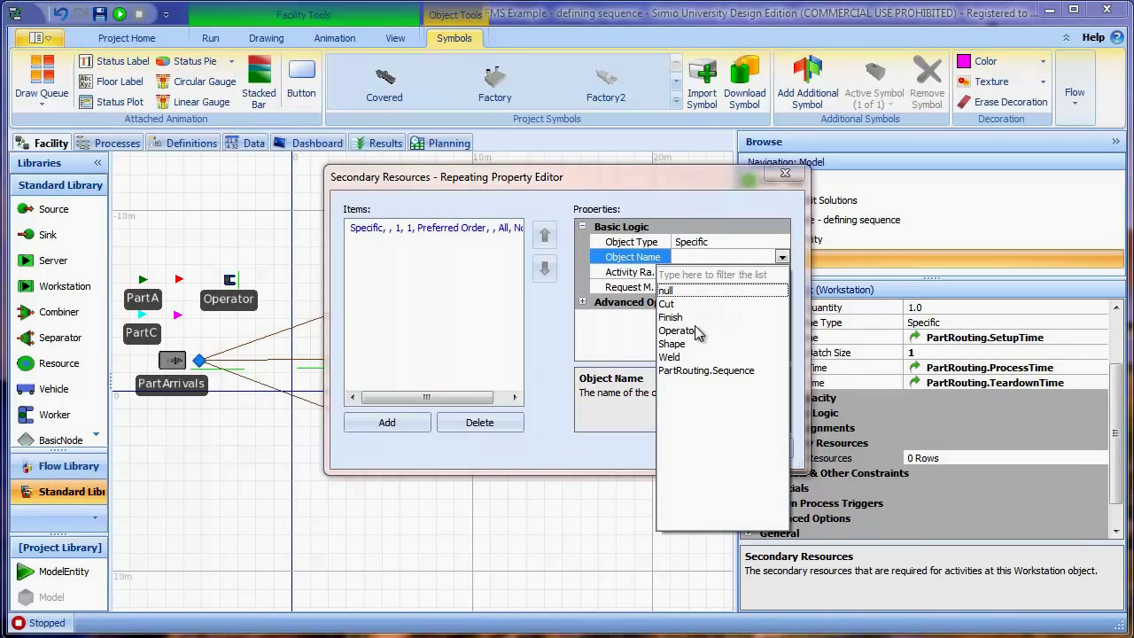
{"action": "left_click", "coordinate": [678, 330]}
Set the Operator resource's Activity Range to AllButSpecific with Processing as the excluded activity, and close the secondary resources editor
{"action": "left_click", "coordinate": [722, 272]}
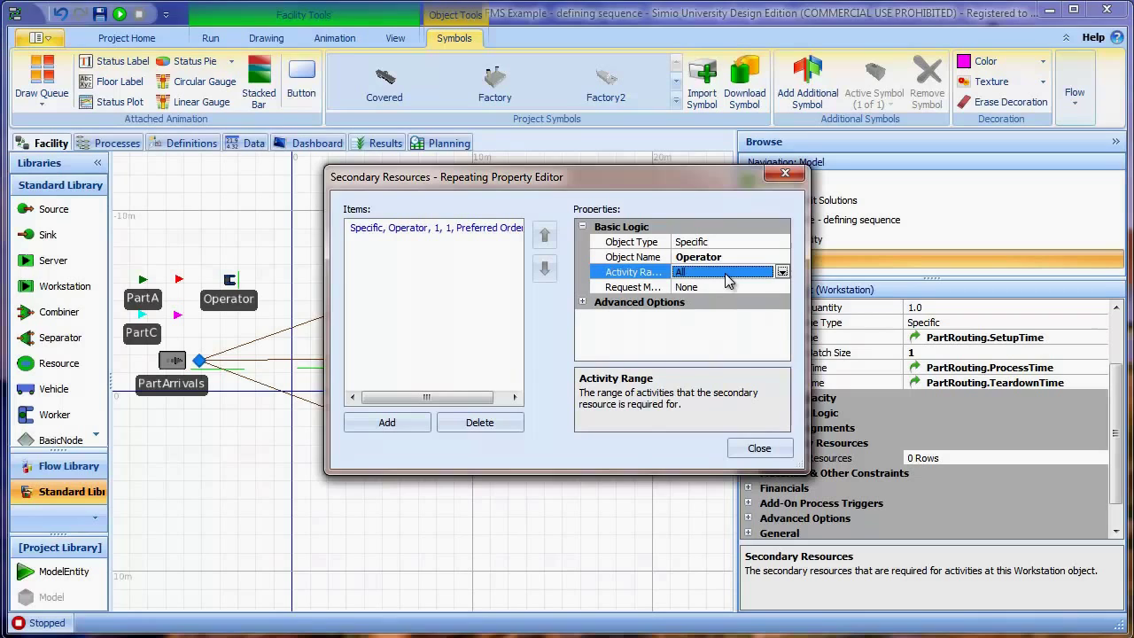
{"action": "left_click", "coordinate": [782, 272]}
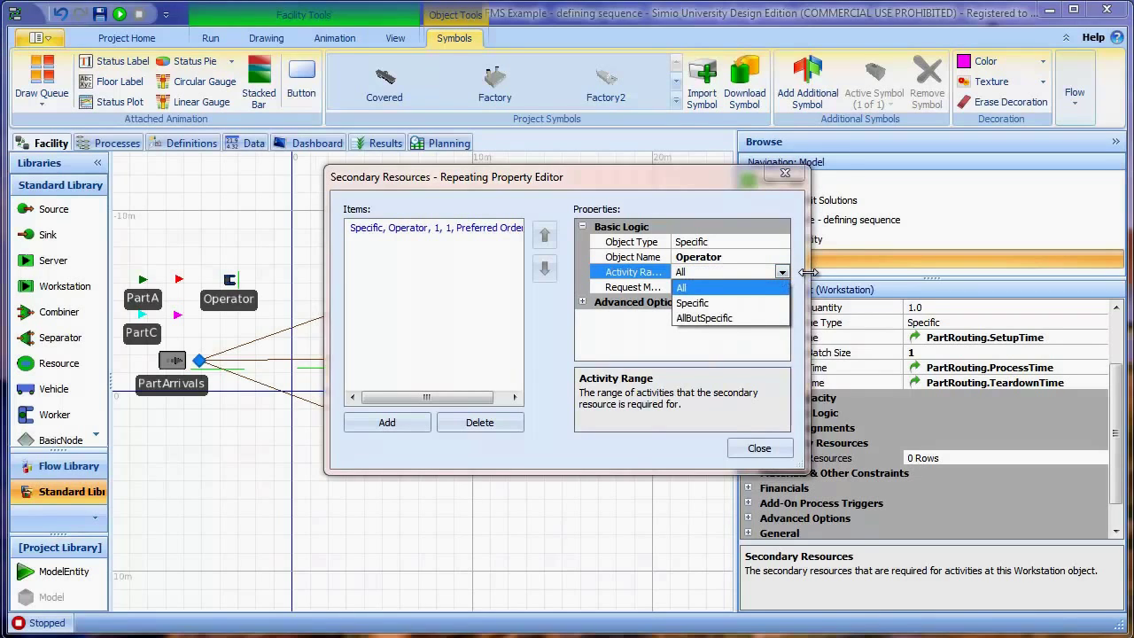
{"action": "left_click_drag", "start_coordinate": [803, 281], "coordinate": [939, 281]}
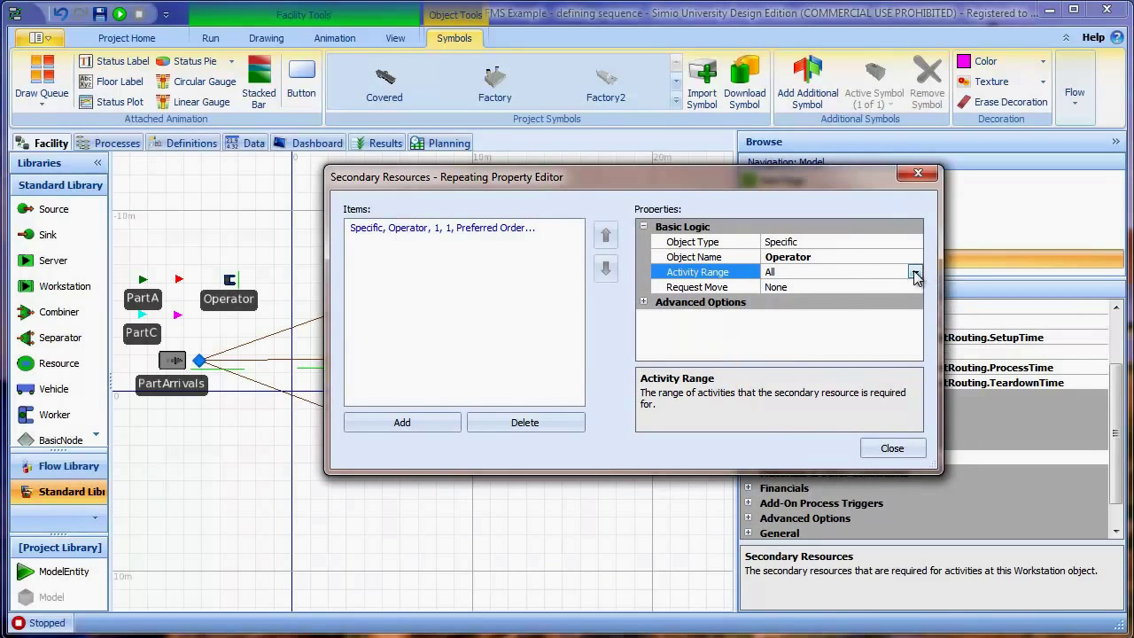
{"action": "left_click", "coordinate": [915, 274]}
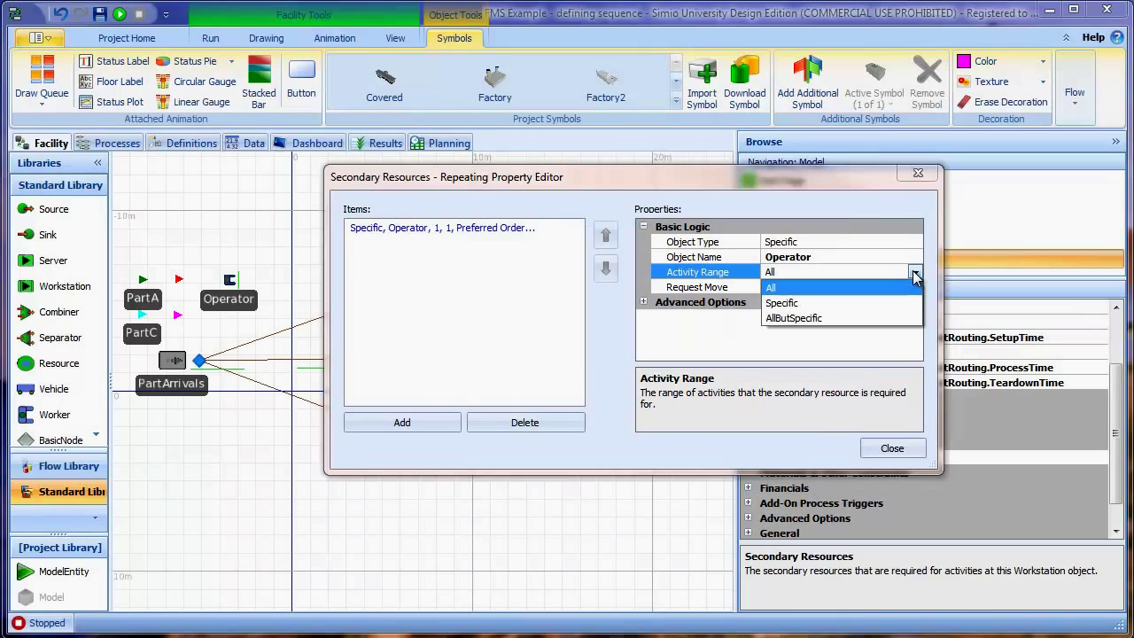
{"action": "left_click", "coordinate": [796, 319]}
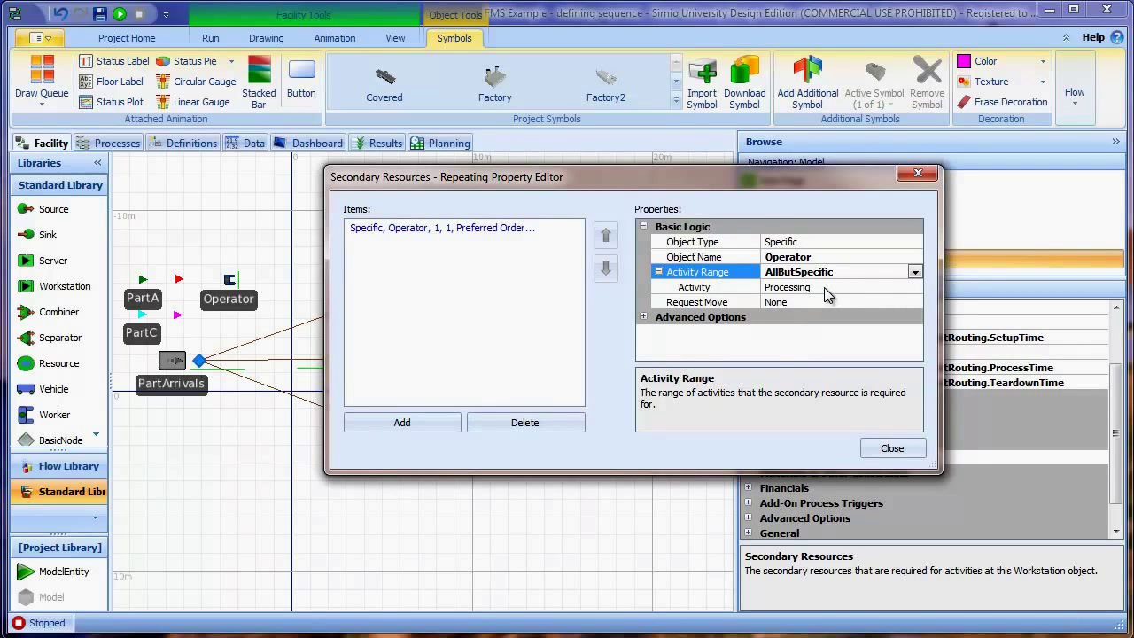
{"action": "left_click", "coordinate": [892, 449]}
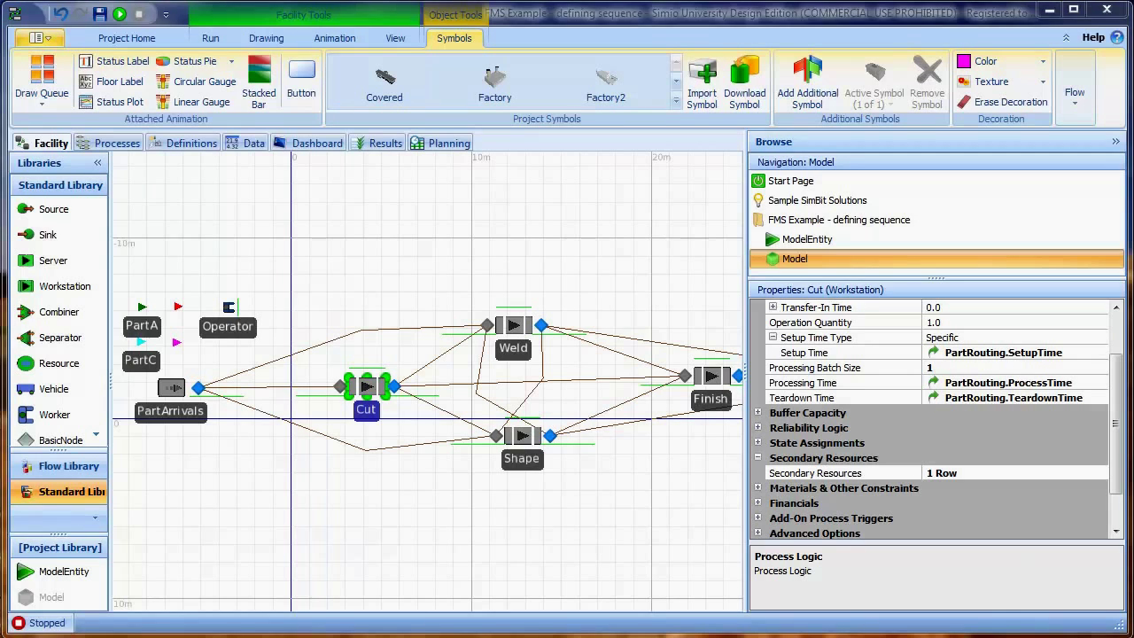
Review the Cut and PartArrivals properties in the facility model, and check the parts' arrival rates on the Details slide in PowerPoint
{"action": "left_click", "coordinate": [582, 513]}
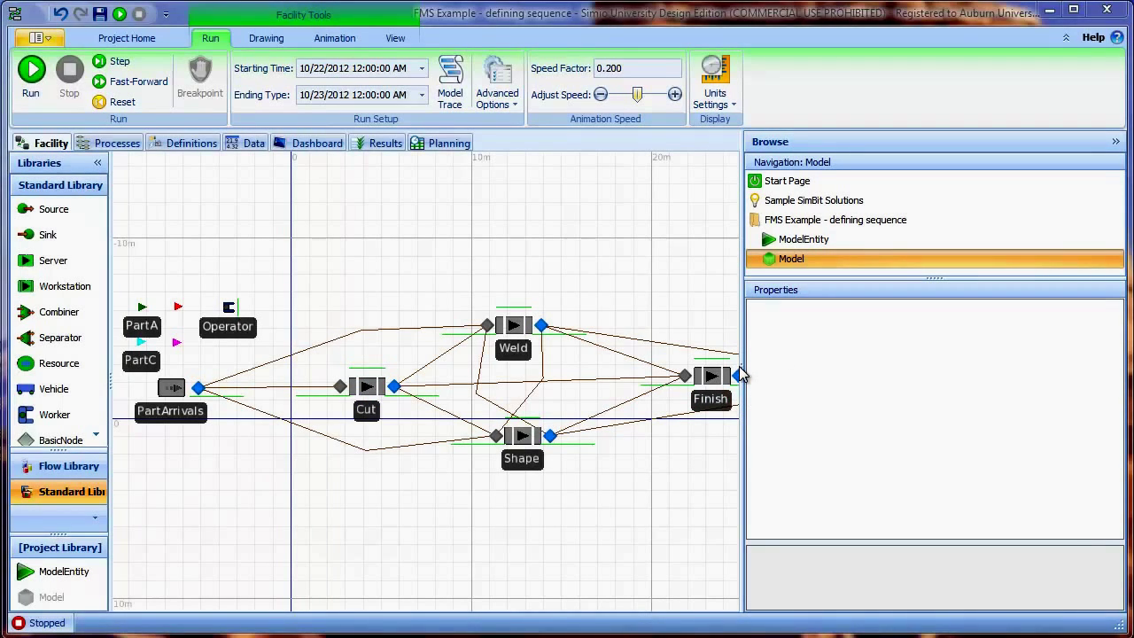
{"action": "left_click_drag", "start_coordinate": [741, 375], "coordinate": [888, 376]}
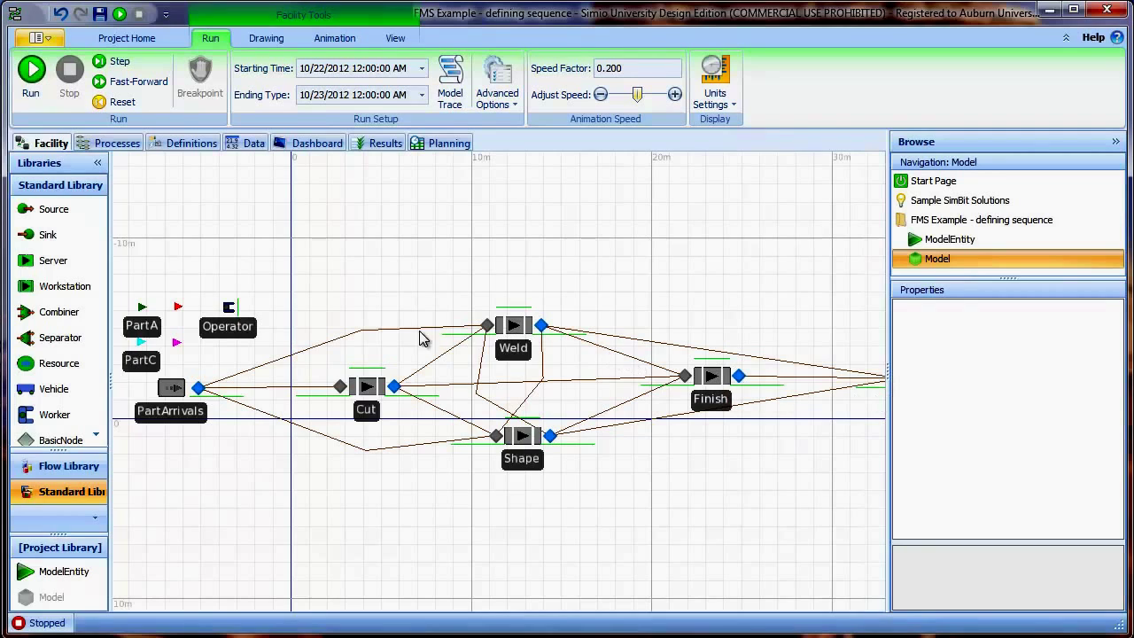
{"action": "left_click", "coordinate": [374, 391]}
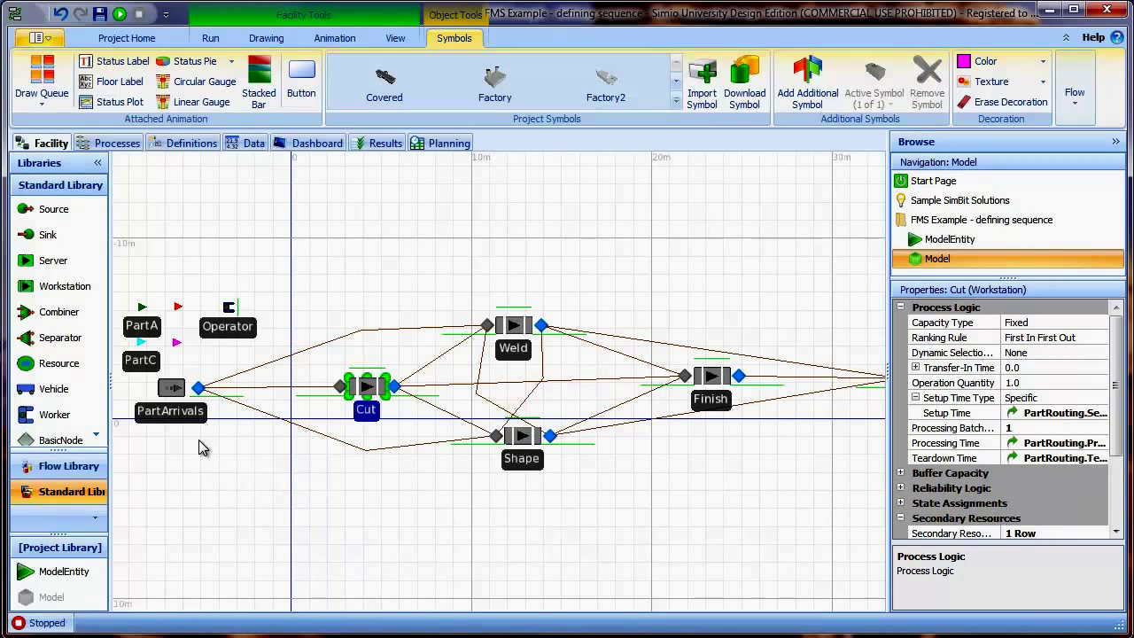
{"action": "left_click", "coordinate": [171, 409]}
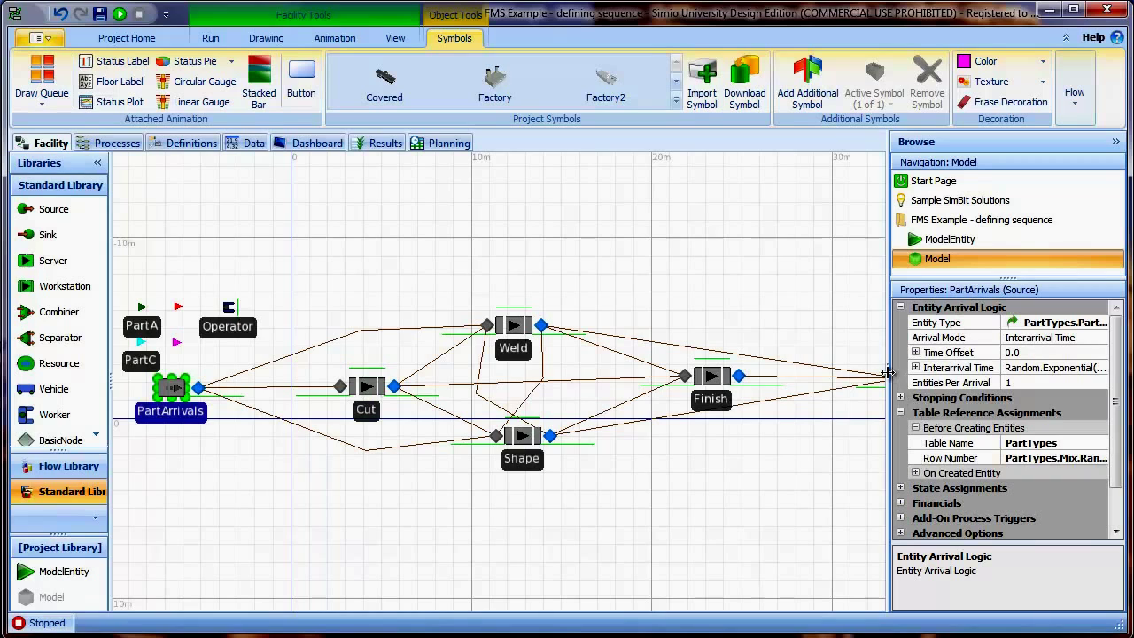
{"action": "left_click_drag", "start_coordinate": [887, 373], "coordinate": [815, 374]}
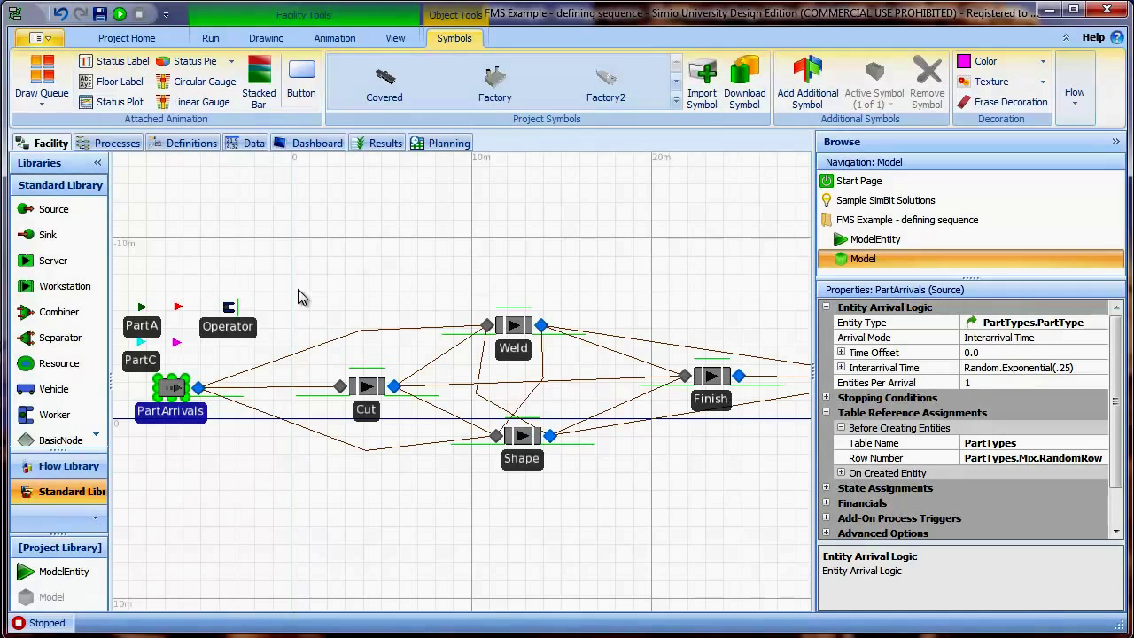
{"action": "key", "text": "alt+Tab"}
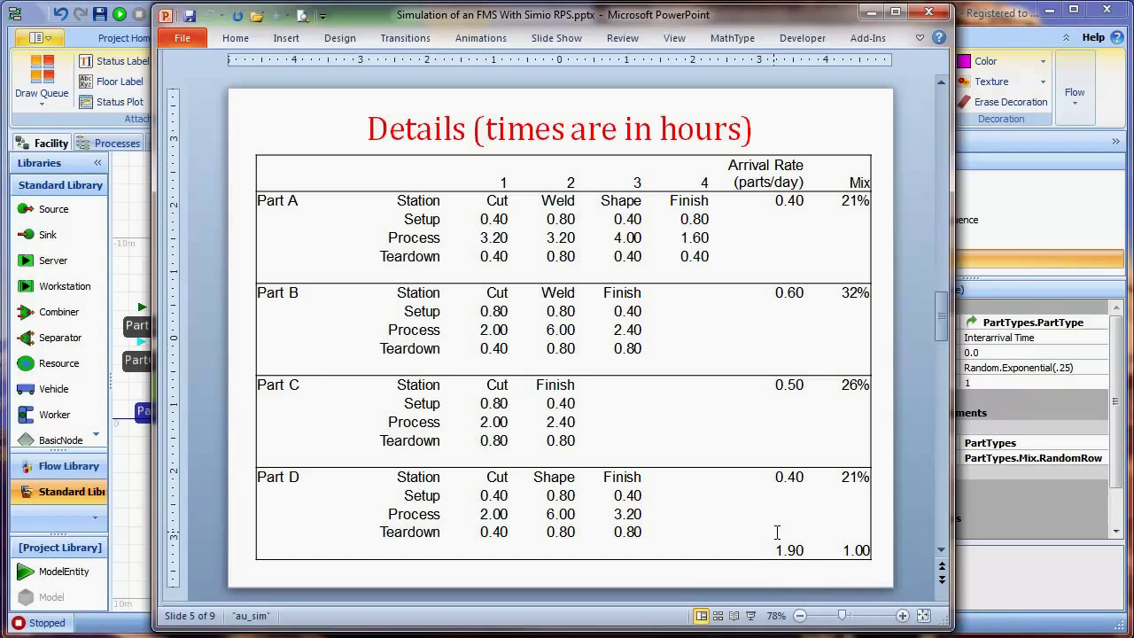
{"action": "left_click", "coordinate": [896, 12]}
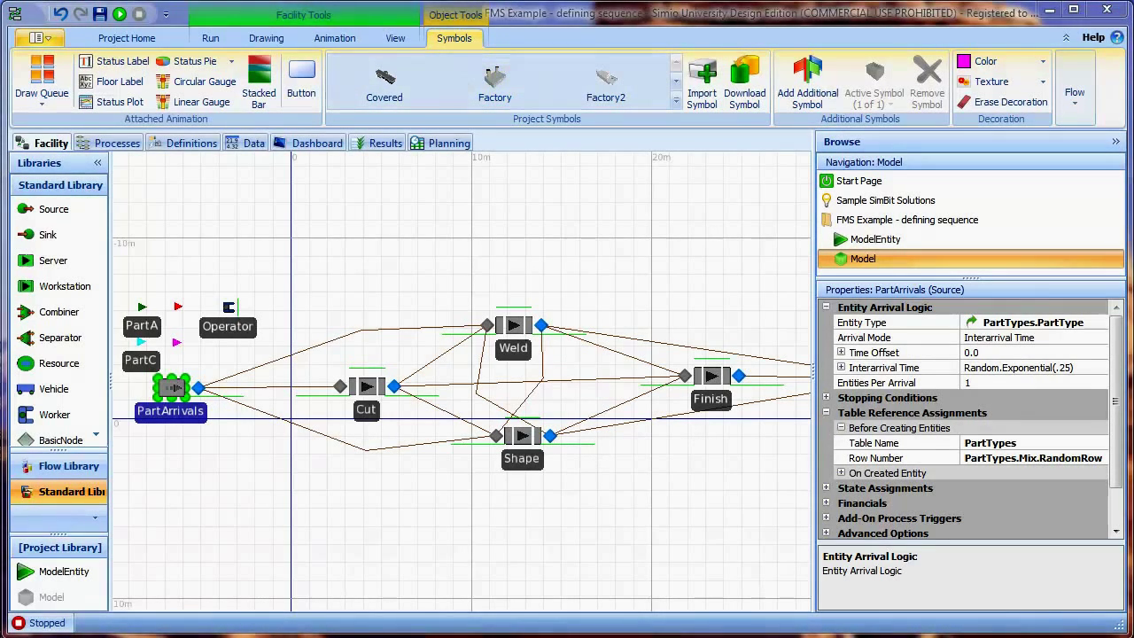
Switch to the PartRoutings.xlsx workbook in Excel and calculate =1/1.9 in cell G7
{"action": "key", "text": "alt+Tab"}
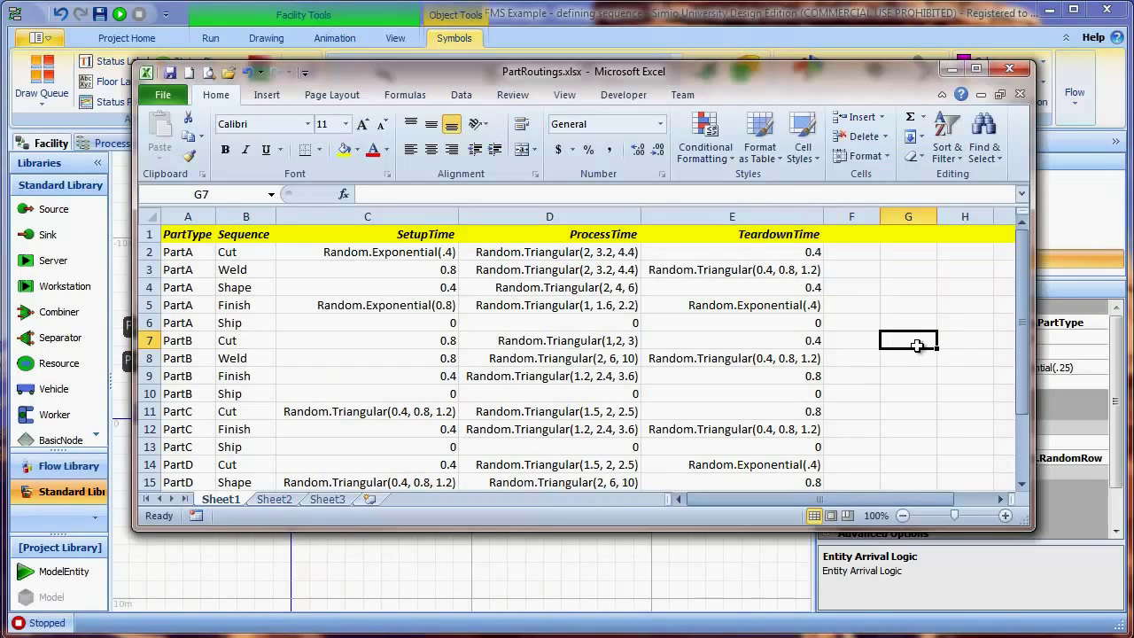
{"action": "type", "text": "="}
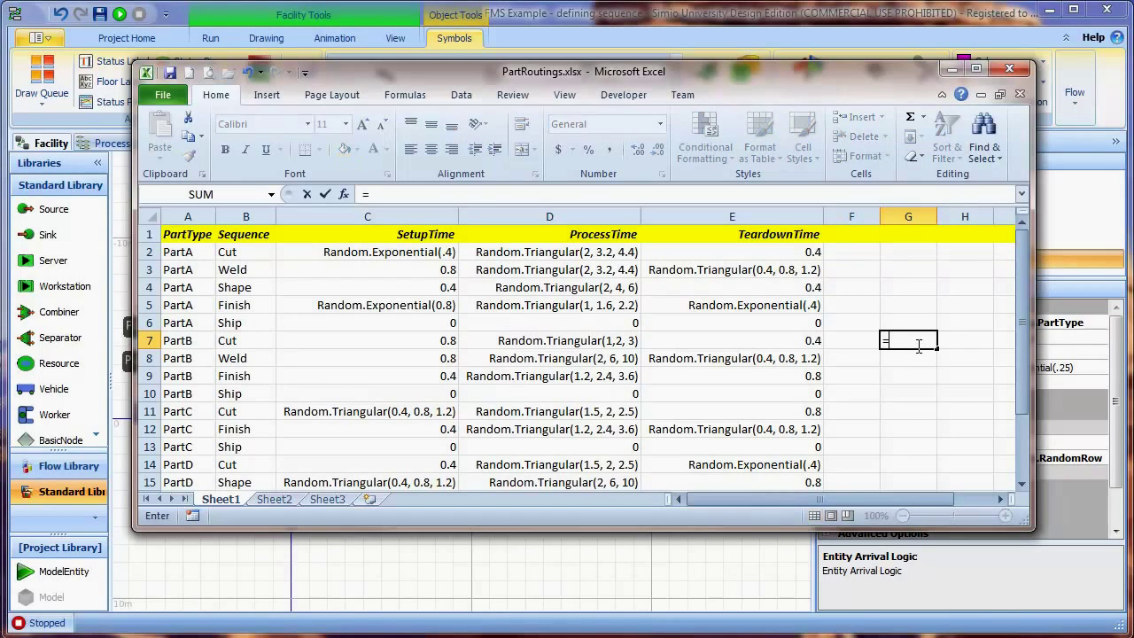
{"action": "type", "text": "1/1.9"}
{"action": "key", "text": "Return"}
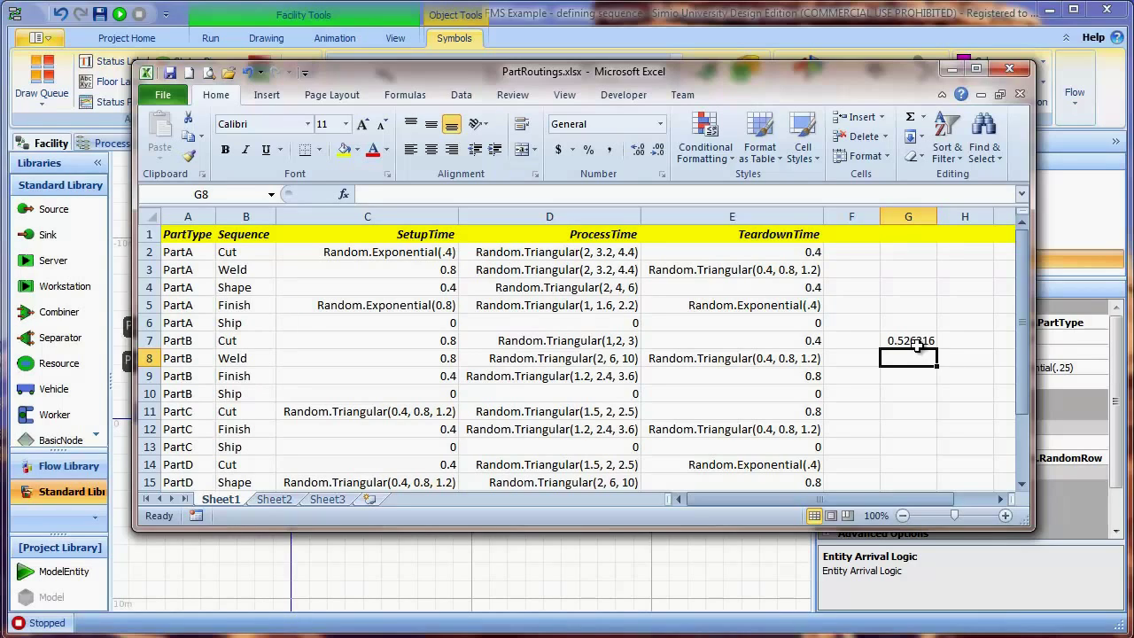
Calculate =G7*8 in cell G8, then minimize Excel to return to the Simio facility model
{"action": "type", "text": "="}
{"action": "left_click", "coordinate": [917, 345]}
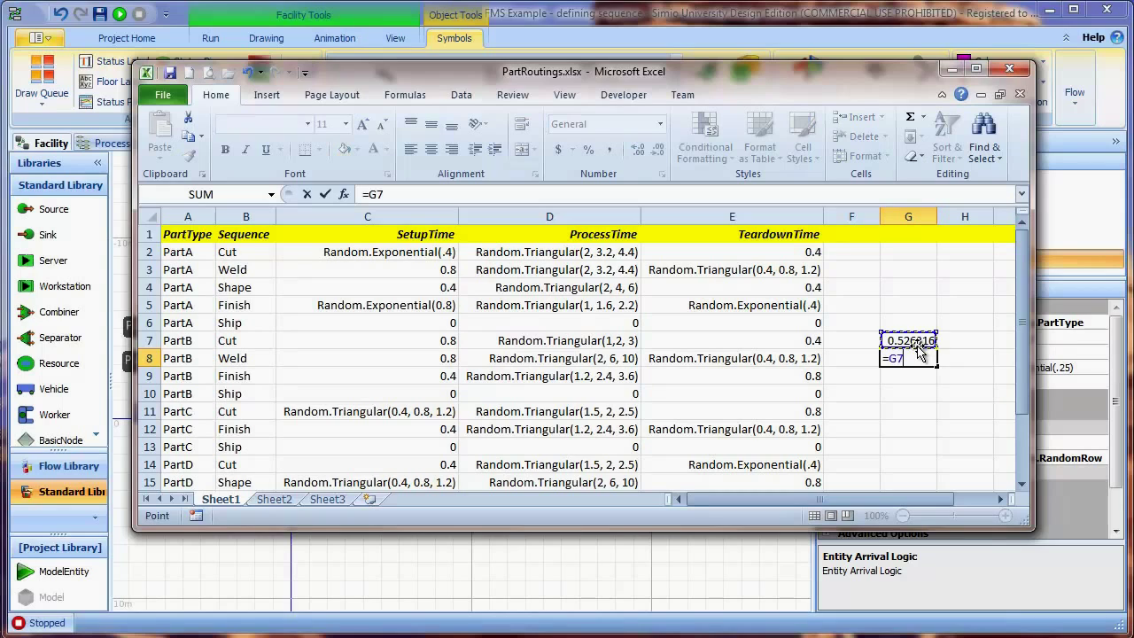
{"action": "type", "text": "*8"}
{"action": "key", "text": "Return"}
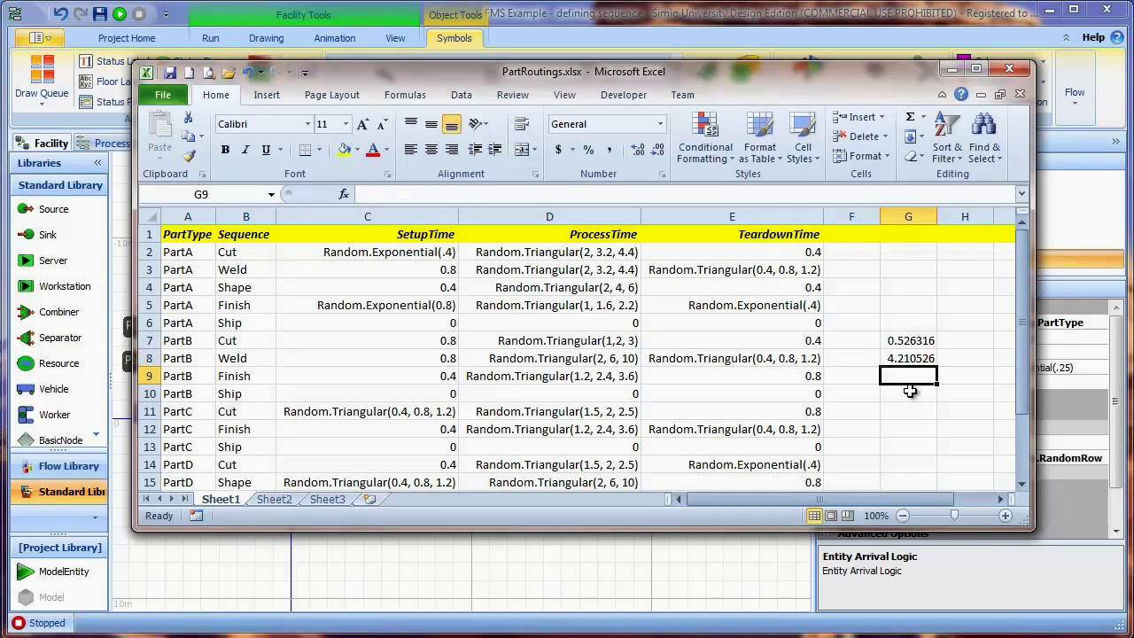
{"action": "left_click", "coordinate": [951, 69]}
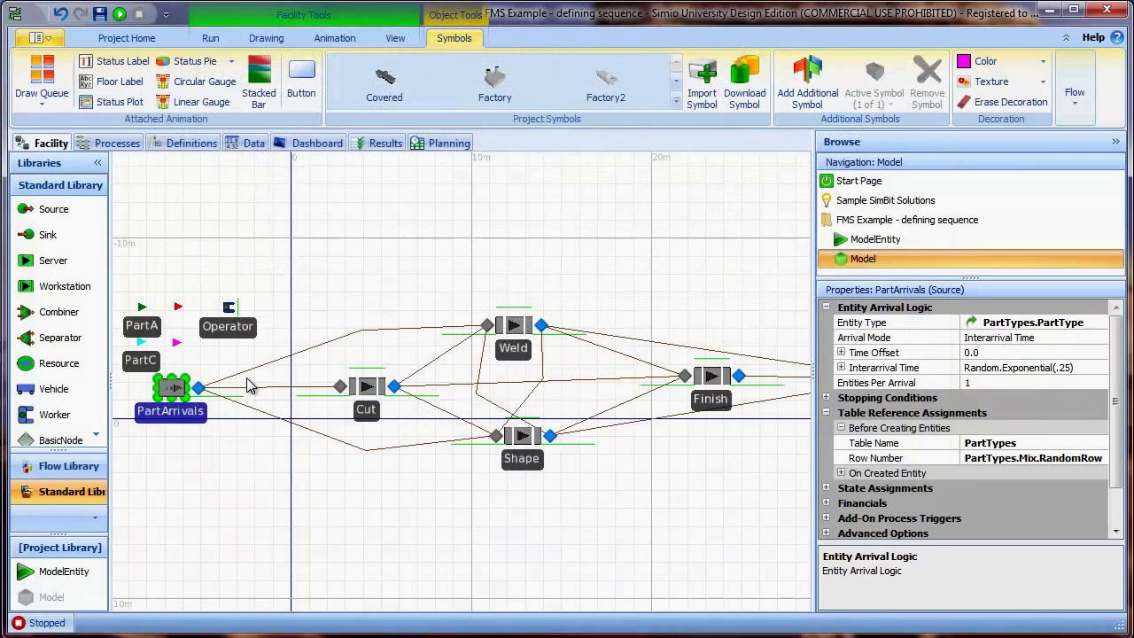
Set the PartArrivals source's Interarrival Time to Random.Exponential(4.21) with units of Hours
{"action": "left_click", "coordinate": [1060, 368]}
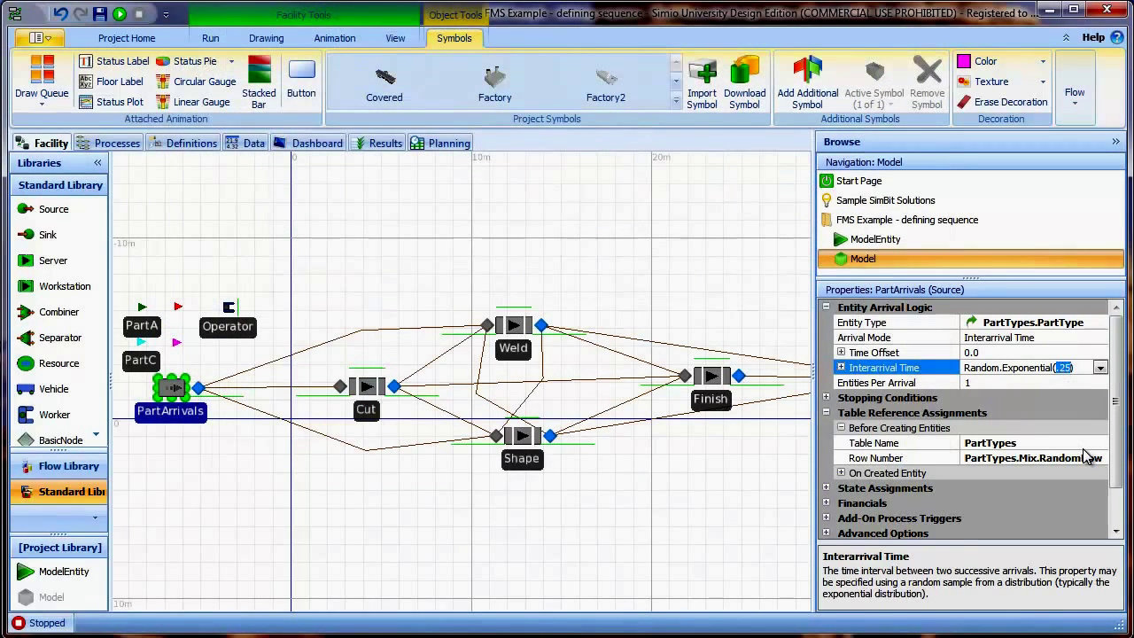
{"action": "type", "text": "4"}
{"action": "left_click", "coordinate": [1011, 383]}
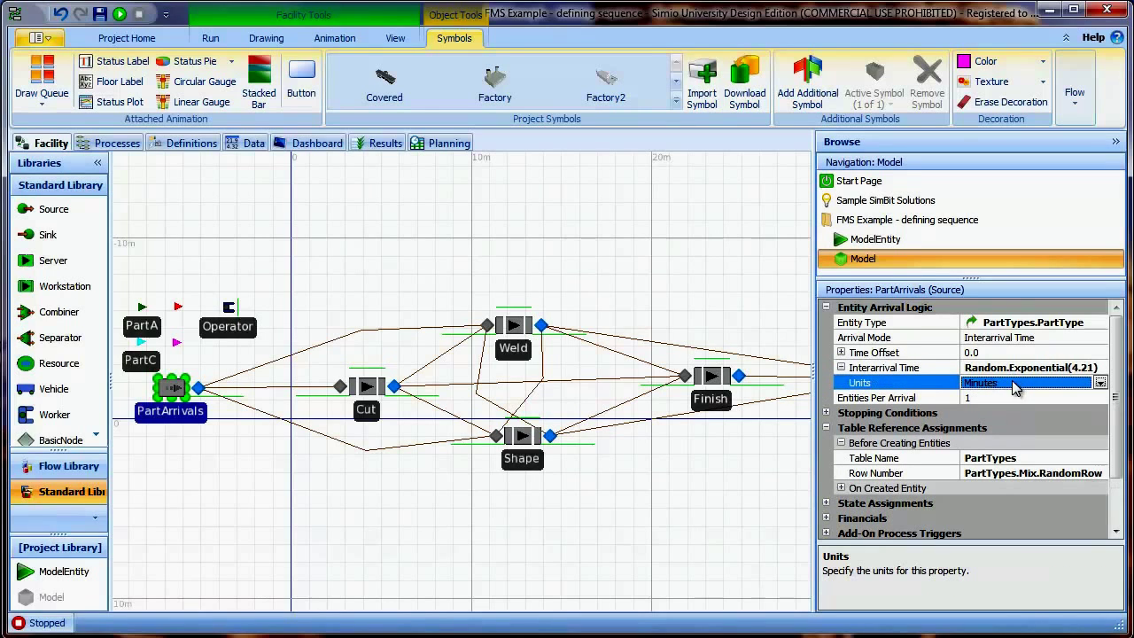
{"action": "left_click", "coordinate": [1101, 382]}
{"action": "left_click", "coordinate": [1002, 402]}
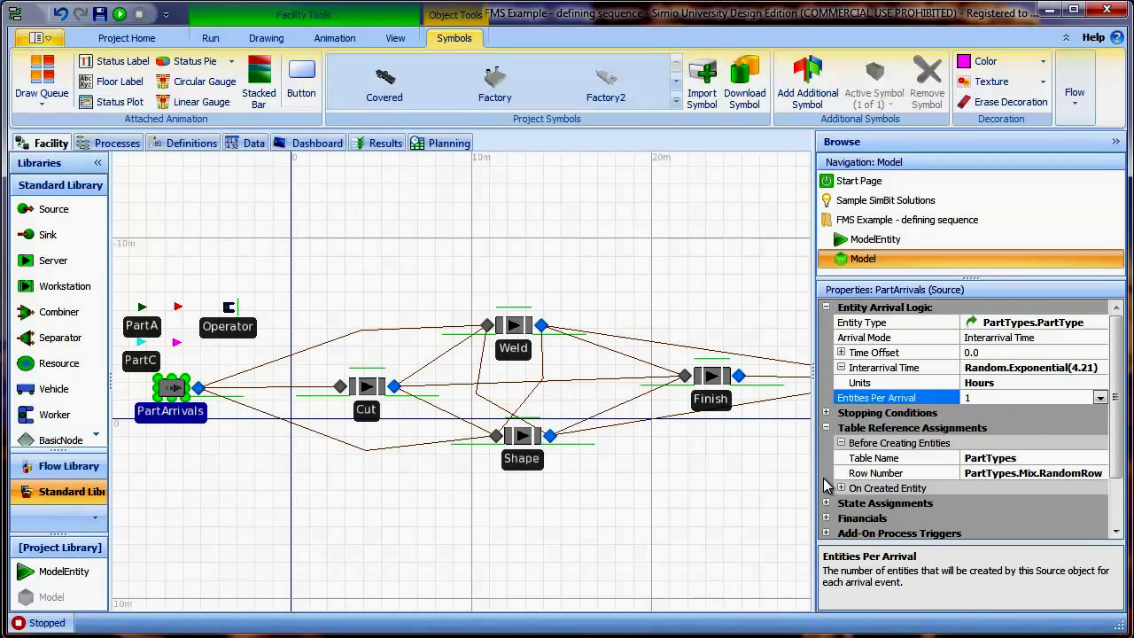
{"action": "left_click", "coordinate": [783, 471]}
Enlarge the facility view to fit the whole model, run the simulation, and set the animation speed factor to 50
{"action": "left_click_drag", "start_coordinate": [814, 369], "coordinate": [937, 367]}
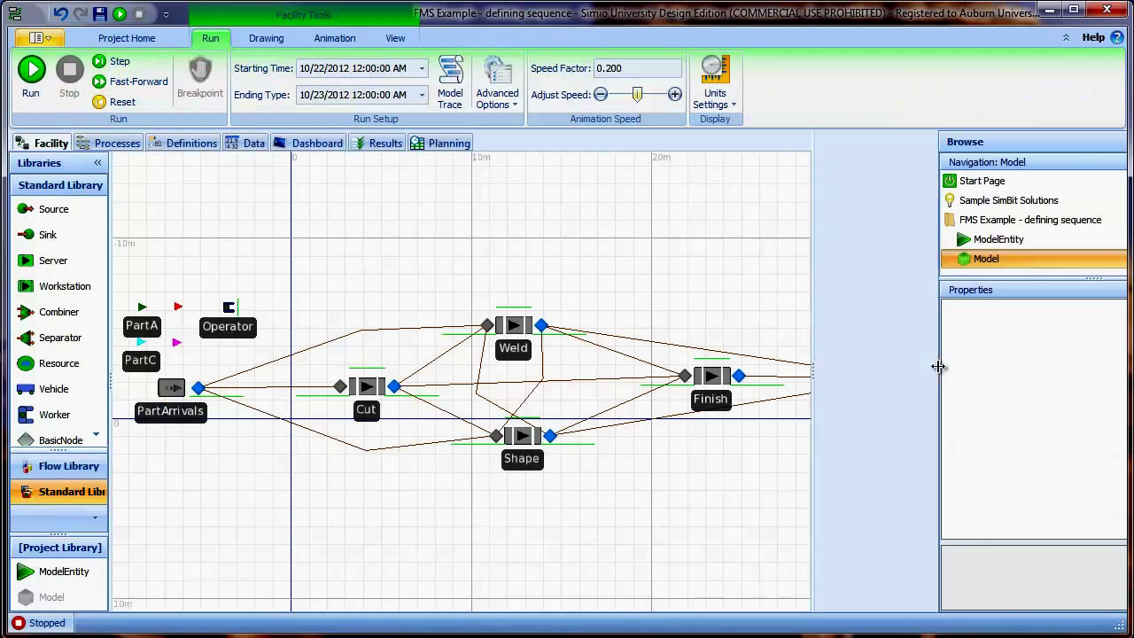
{"action": "scroll", "coordinate": [766, 302], "scroll_direction": "down", "scroll_amount": 1}
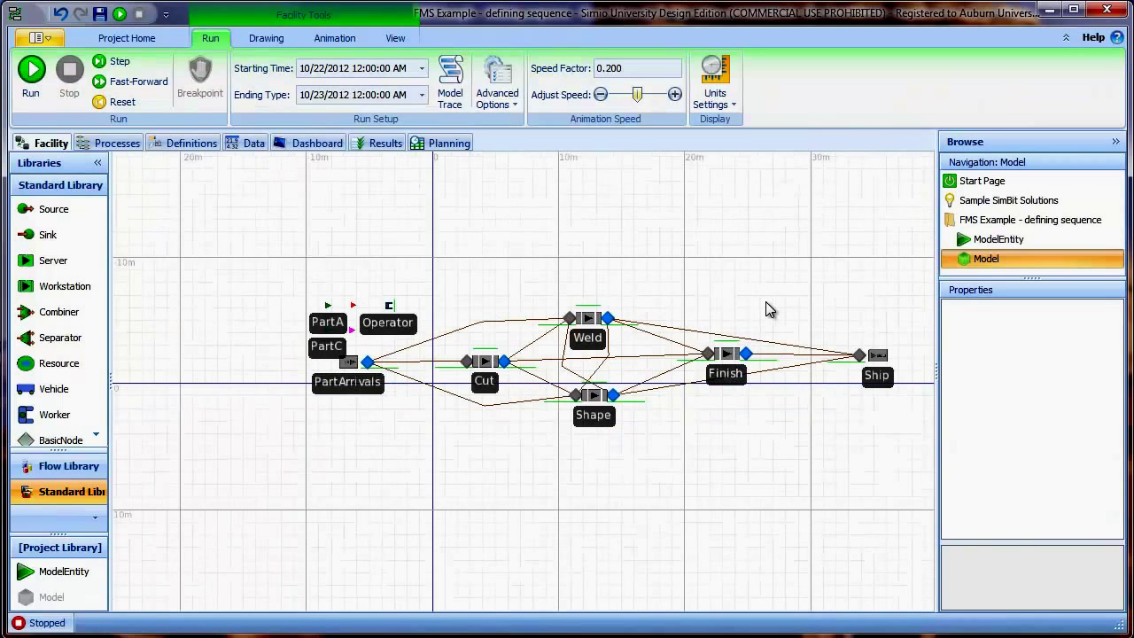
{"action": "mouse_move", "coordinate": [767, 306]}
{"action": "left_mouse_down"}
{"action": "mouse_move", "coordinate": [727, 316]}
{"action": "mouse_move", "coordinate": [751, 317]}
{"action": "left_mouse_up"}
{"action": "scroll", "coordinate": [723, 317], "scroll_direction": "up", "scroll_amount": 1}
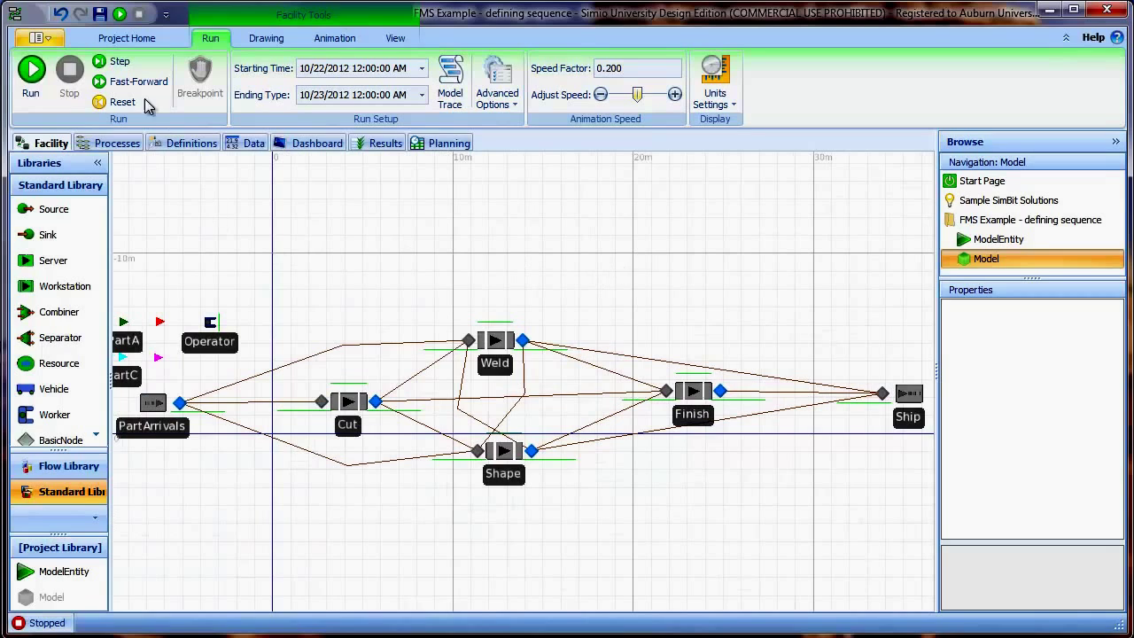
{"action": "left_click", "coordinate": [32, 74]}
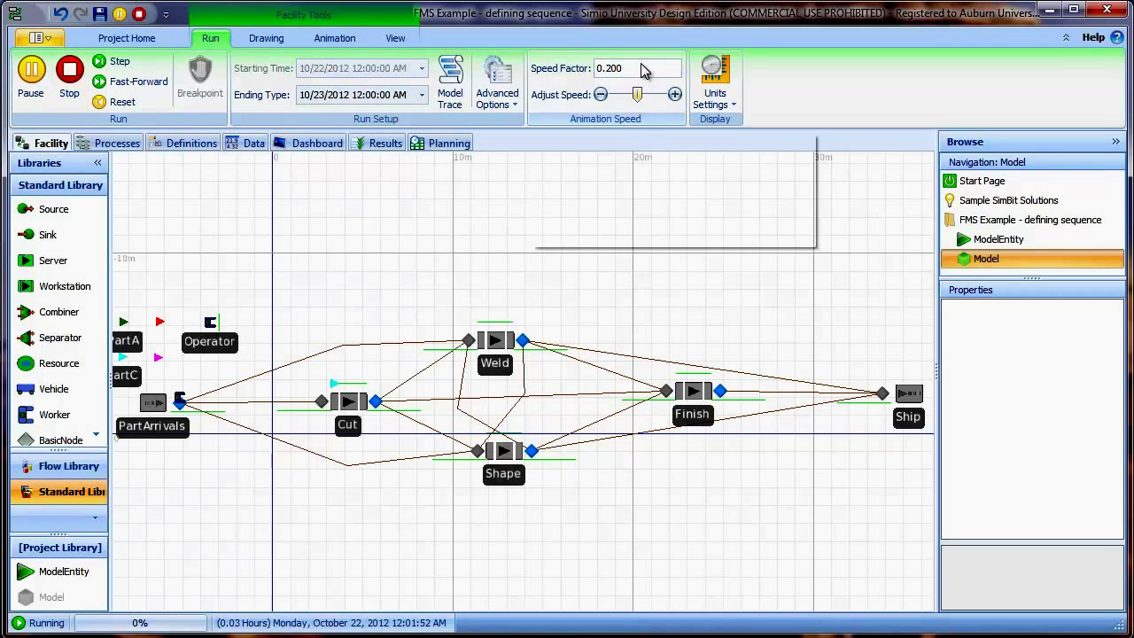
{"action": "left_click_drag", "start_coordinate": [635, 71], "coordinate": [594, 71]}
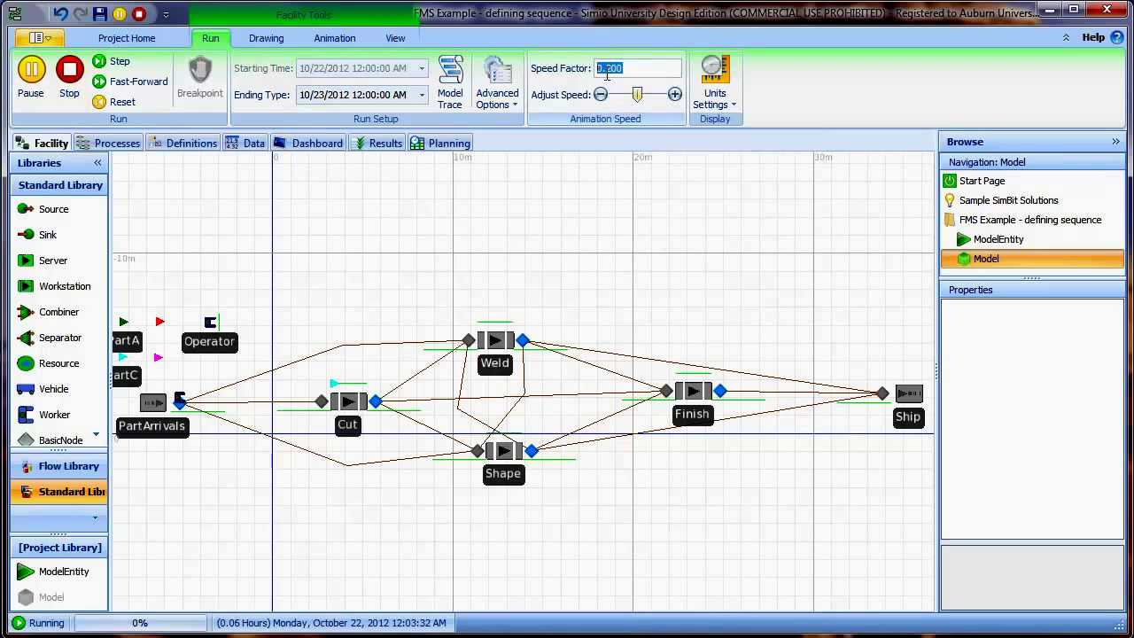
{"action": "type", "text": "50"}
{"action": "key", "text": "Return"}
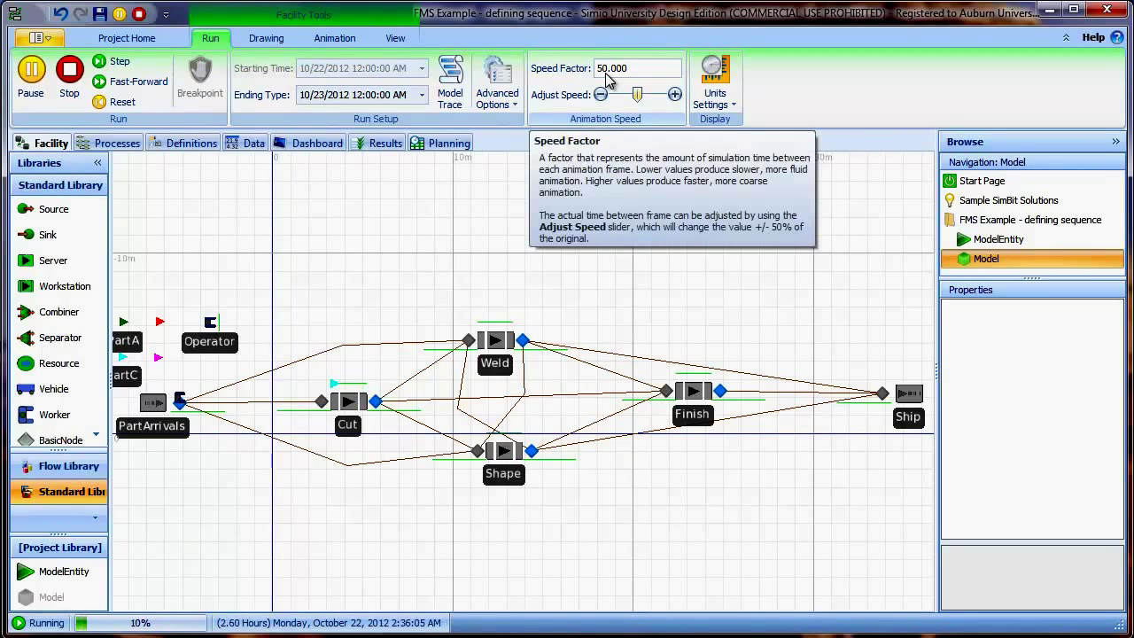